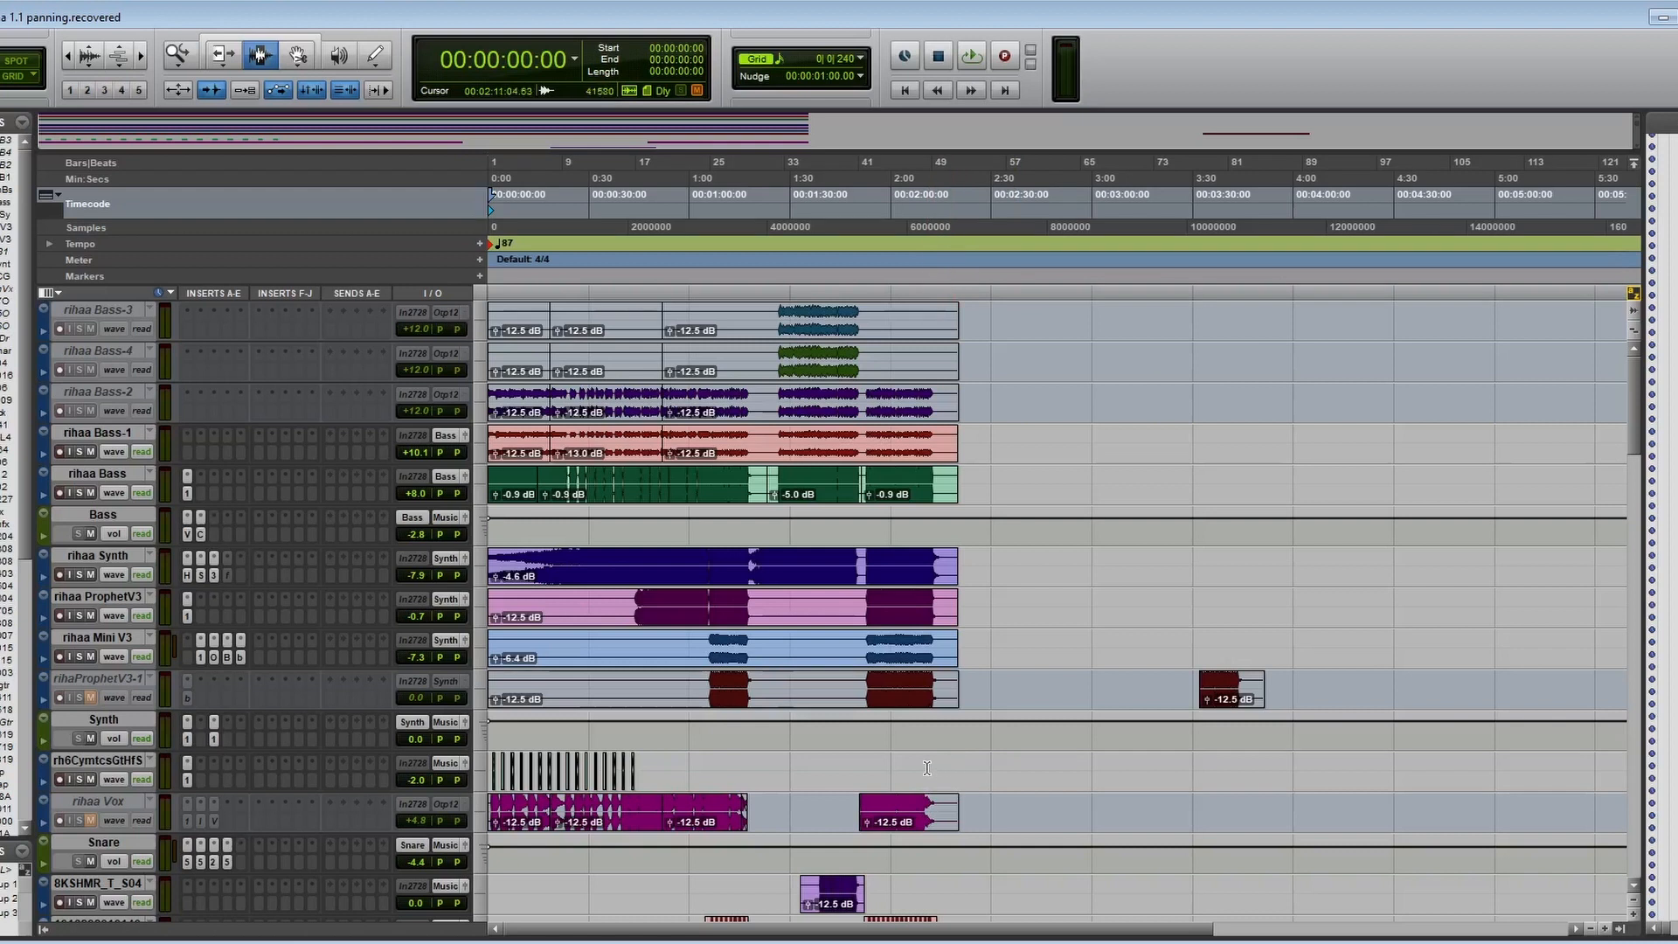
Open the SPL HawkEye meter on Master 1 and place its main window and detached vectorscope clear of the tracks
{"action": "scroll", "coordinate": [374, 888], "scroll_direction": "down", "scroll_amount": 20}
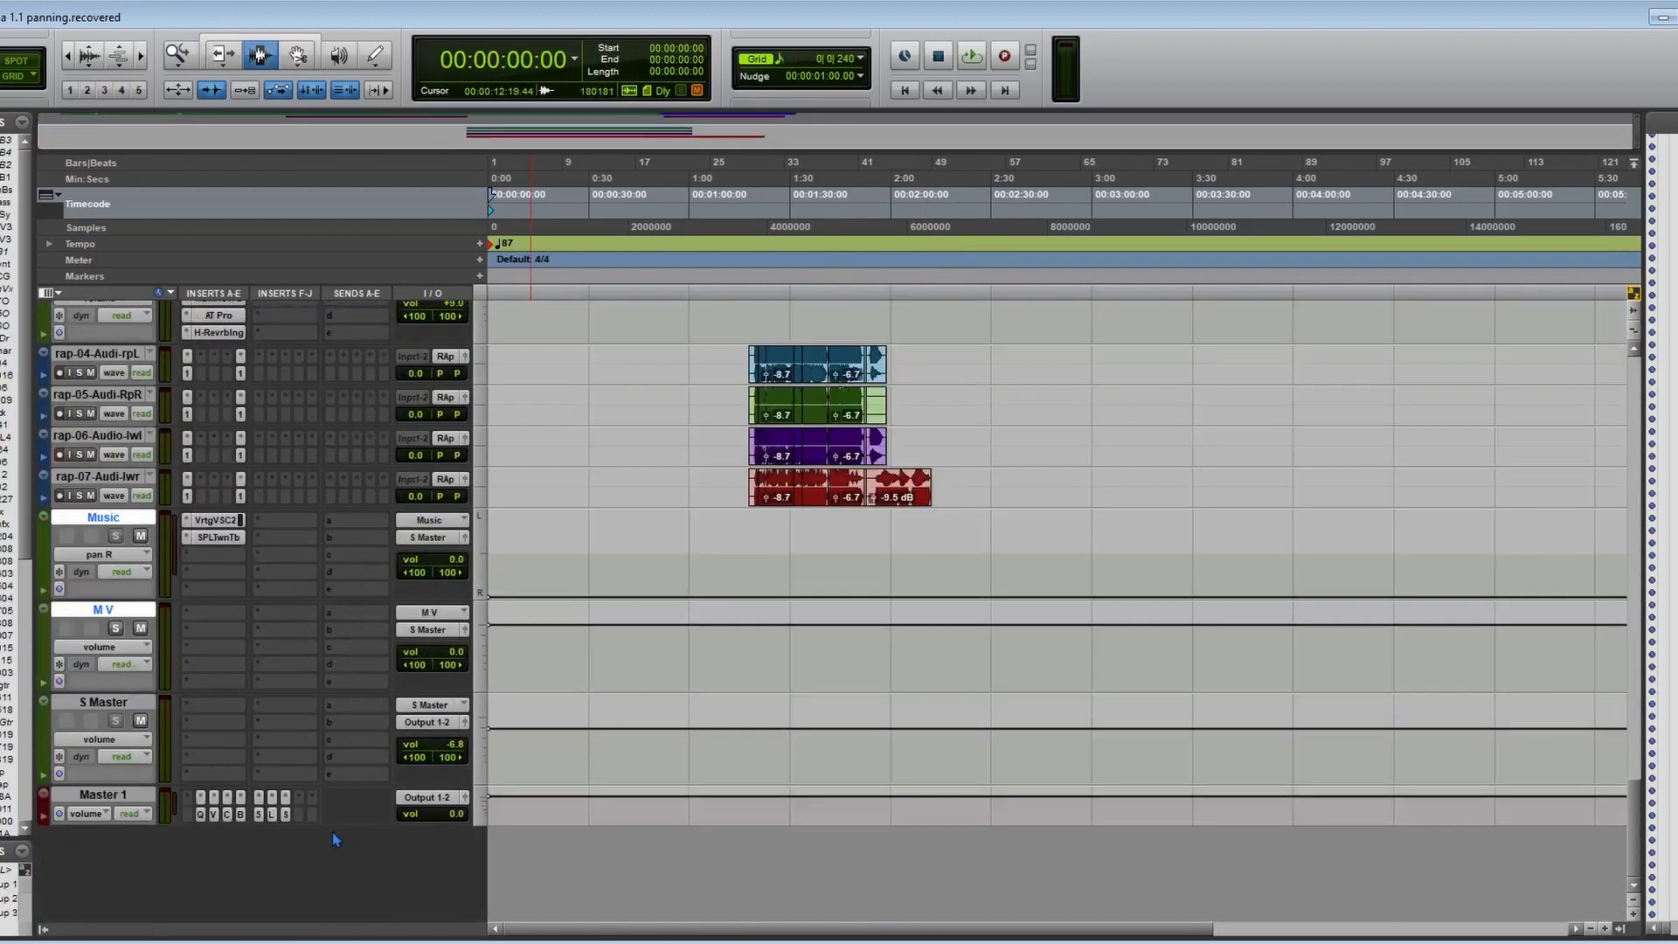
{"action": "left_click", "coordinate": [286, 815]}
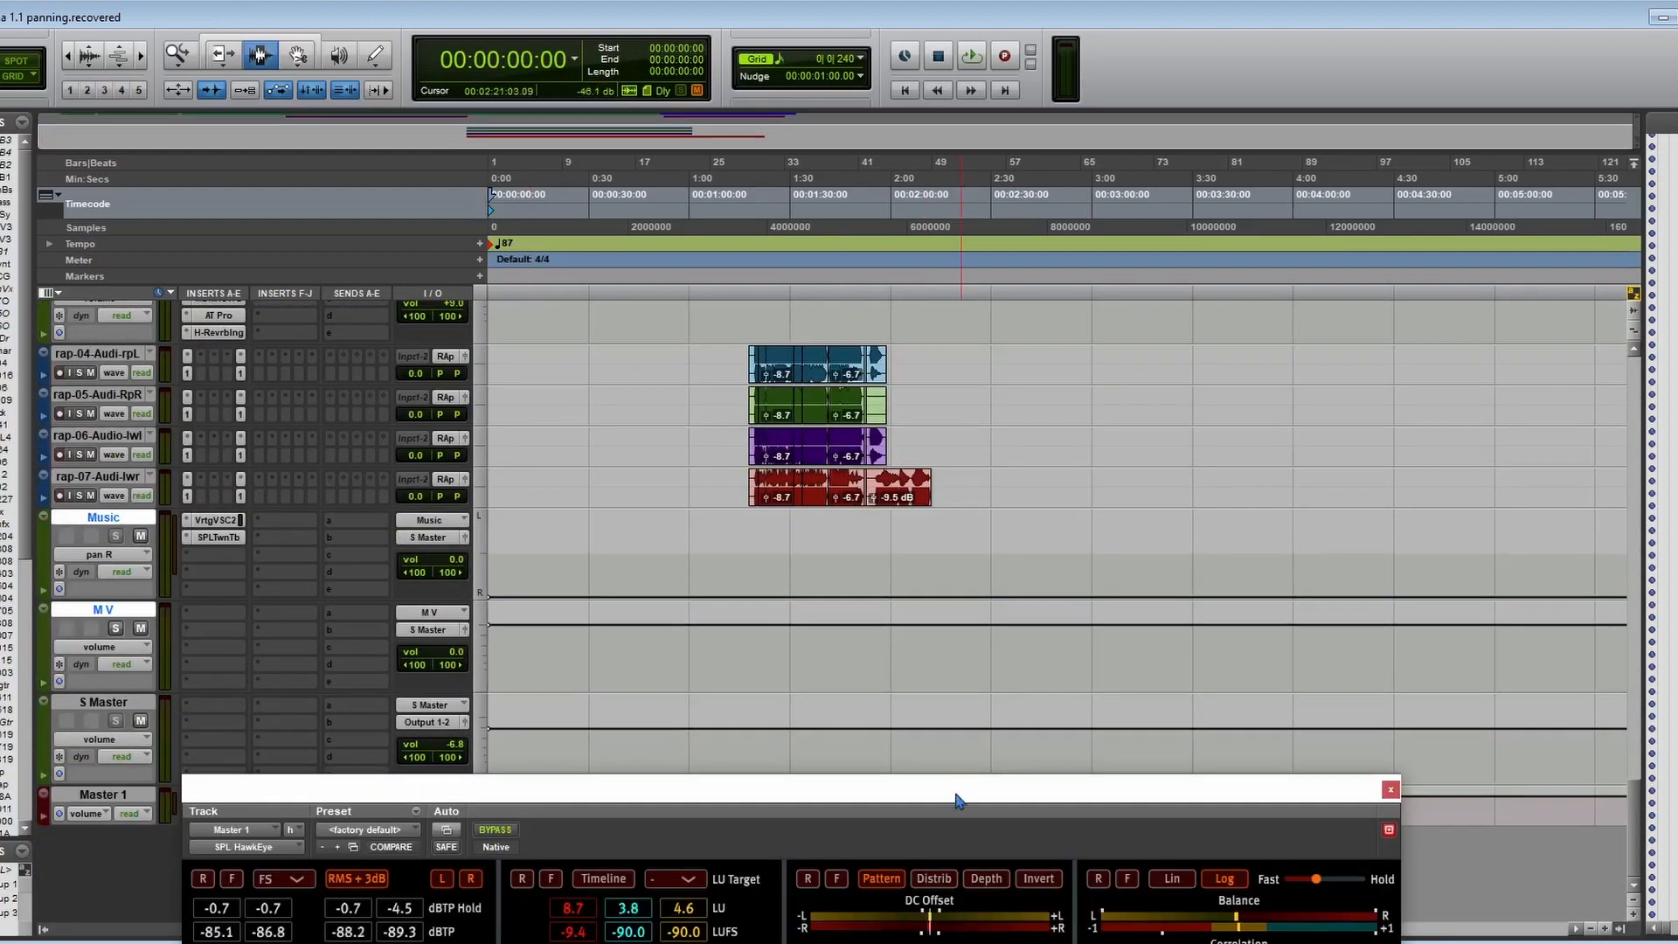
{"action": "left_click_drag", "start_coordinate": [958, 800], "coordinate": [1023, 395]}
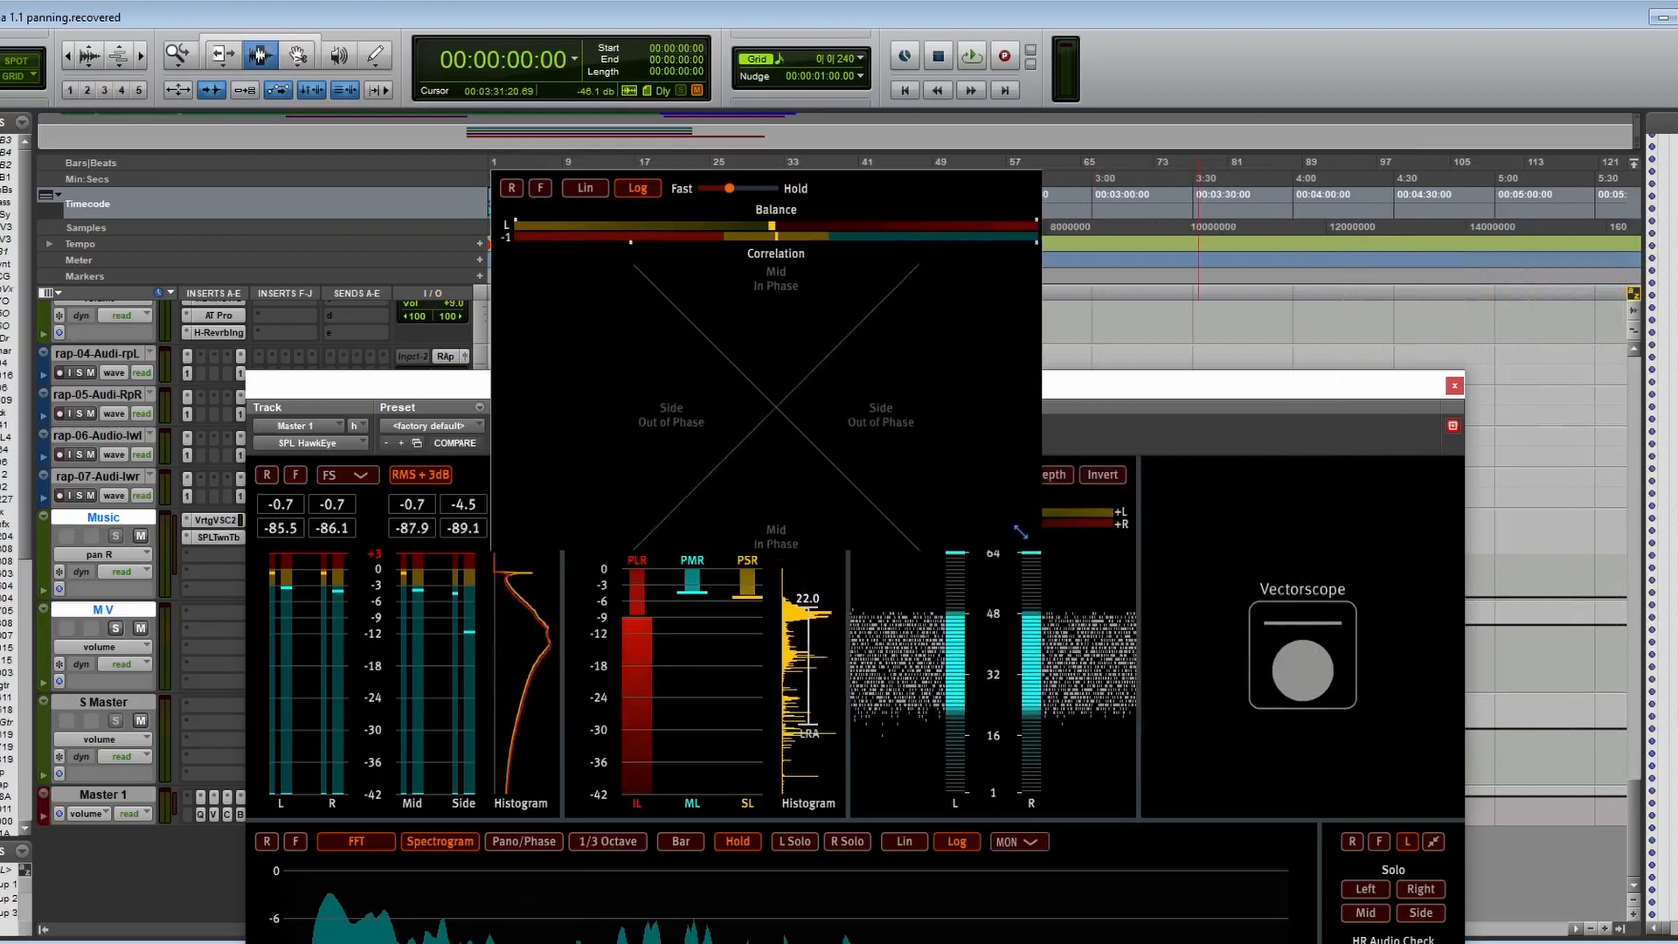
{"action": "left_click_drag", "start_coordinate": [414, 397], "coordinate": [930, 754]}
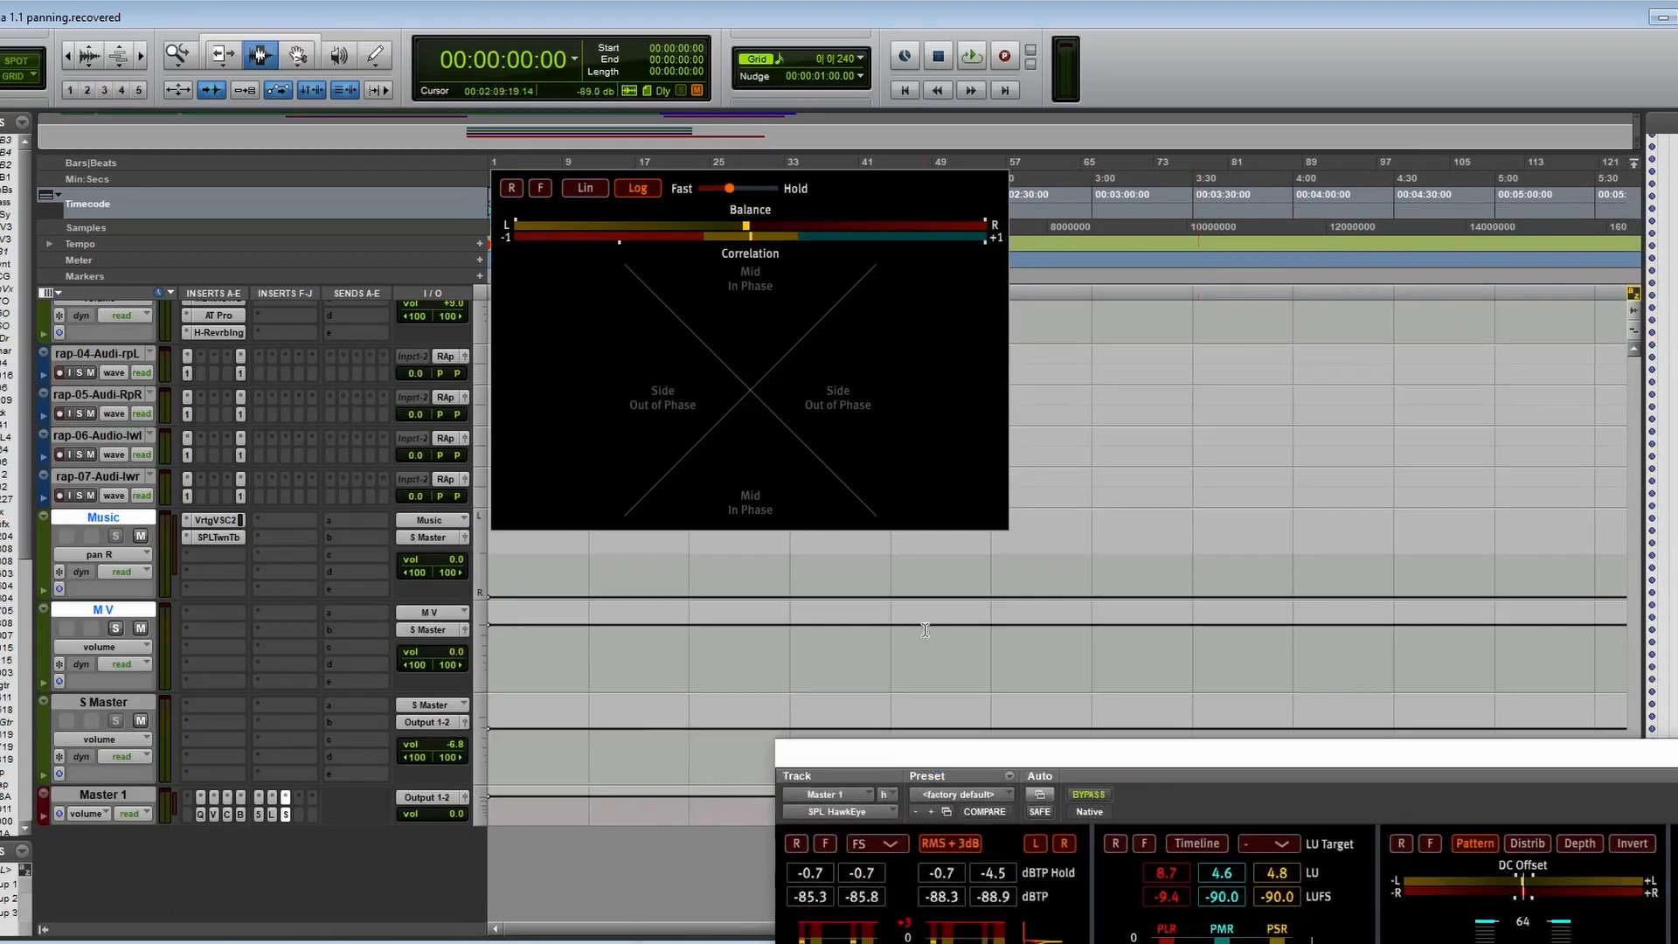
{"action": "mouse_move", "coordinate": [894, 233]}
{"action": "left_click_drag", "start_coordinate": [856, 326], "coordinate": [1462, 172]}
Play the soloed rihaa Bass track, check its panning in its output window and the vectorscope, and unsolo it
{"action": "scroll", "coordinate": [610, 454], "scroll_direction": "up", "scroll_amount": 5}
{"action": "scroll", "coordinate": [610, 454], "scroll_direction": "up", "scroll_amount": 10}
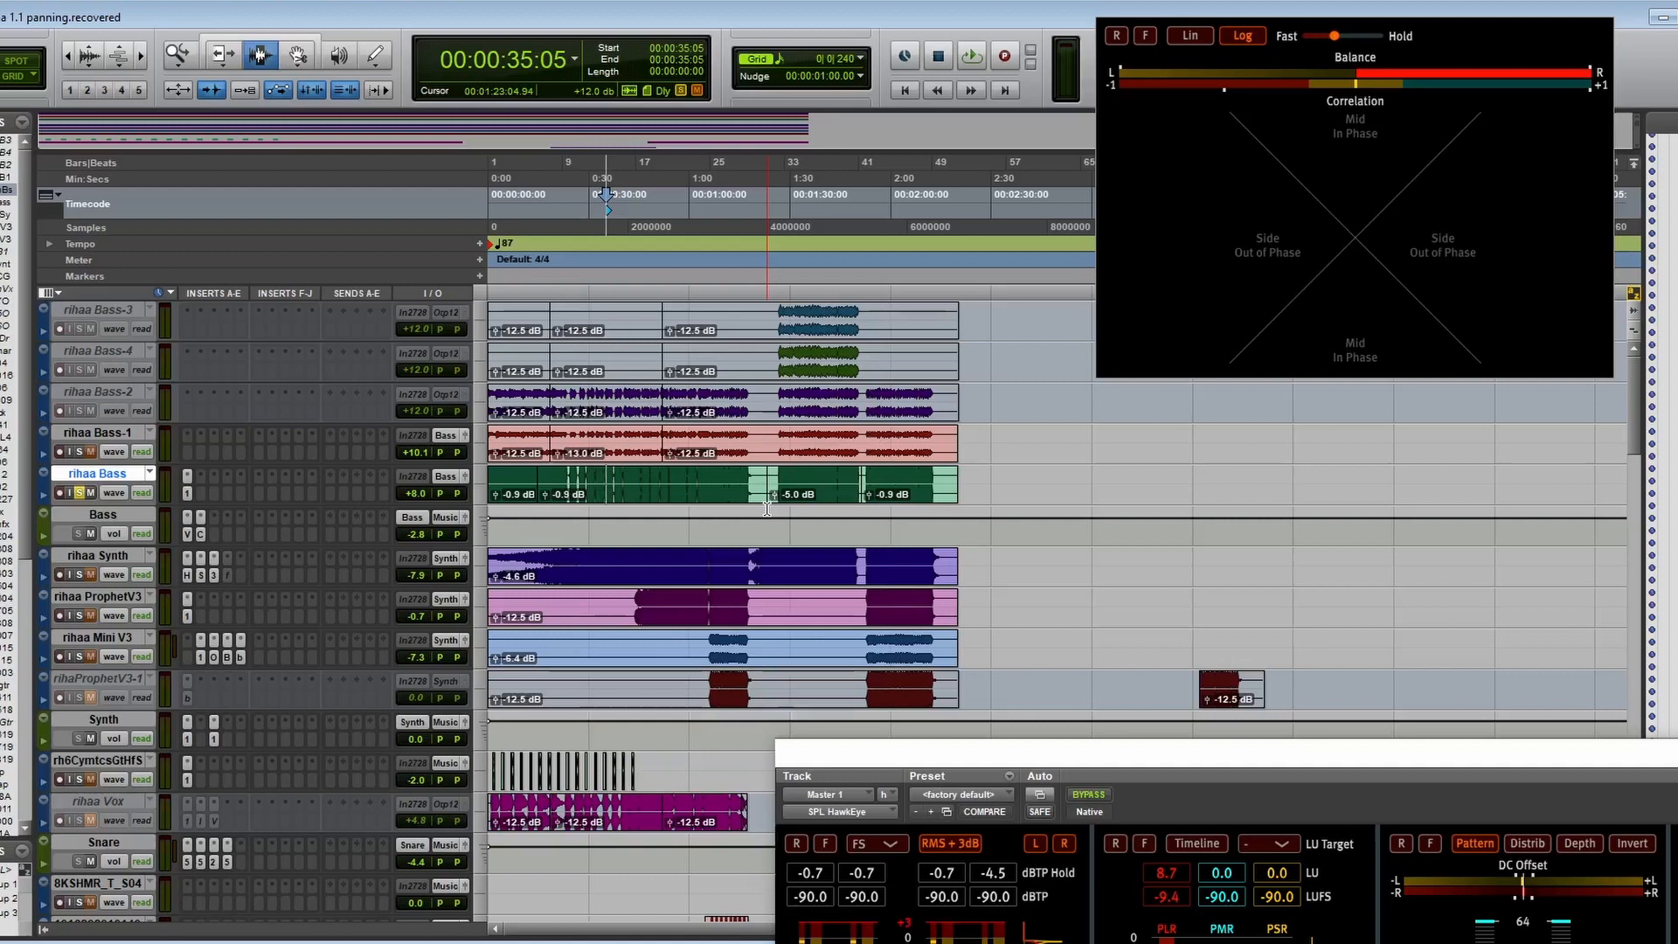
{"action": "key", "text": "space"}
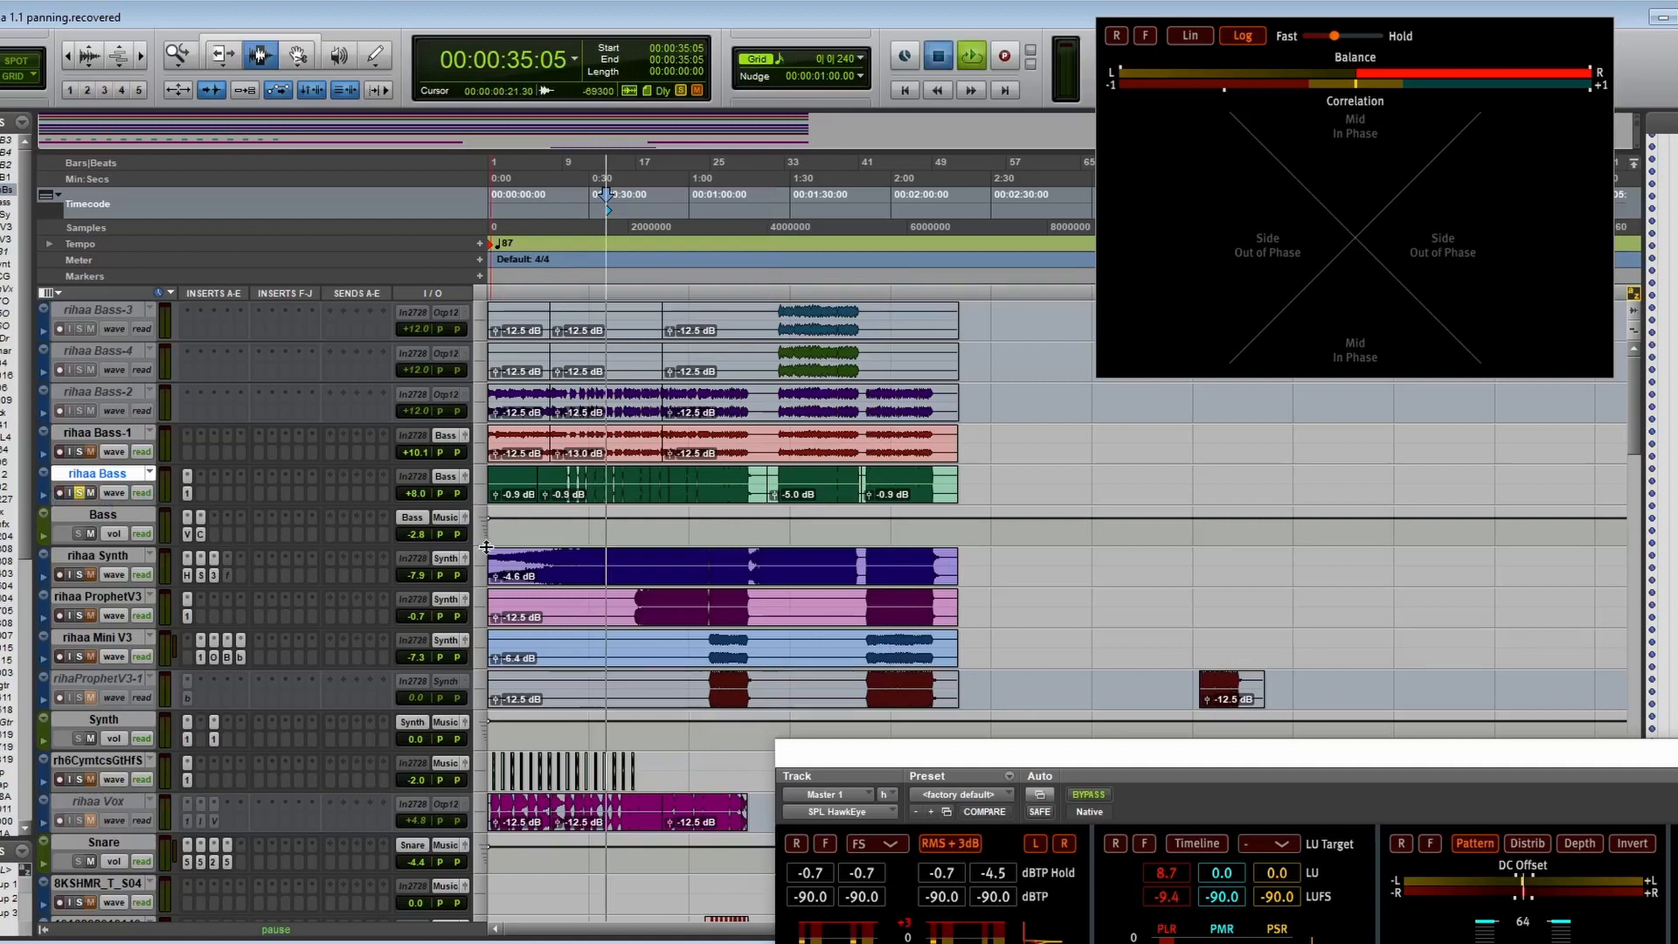
{"action": "left_click", "coordinate": [465, 476]}
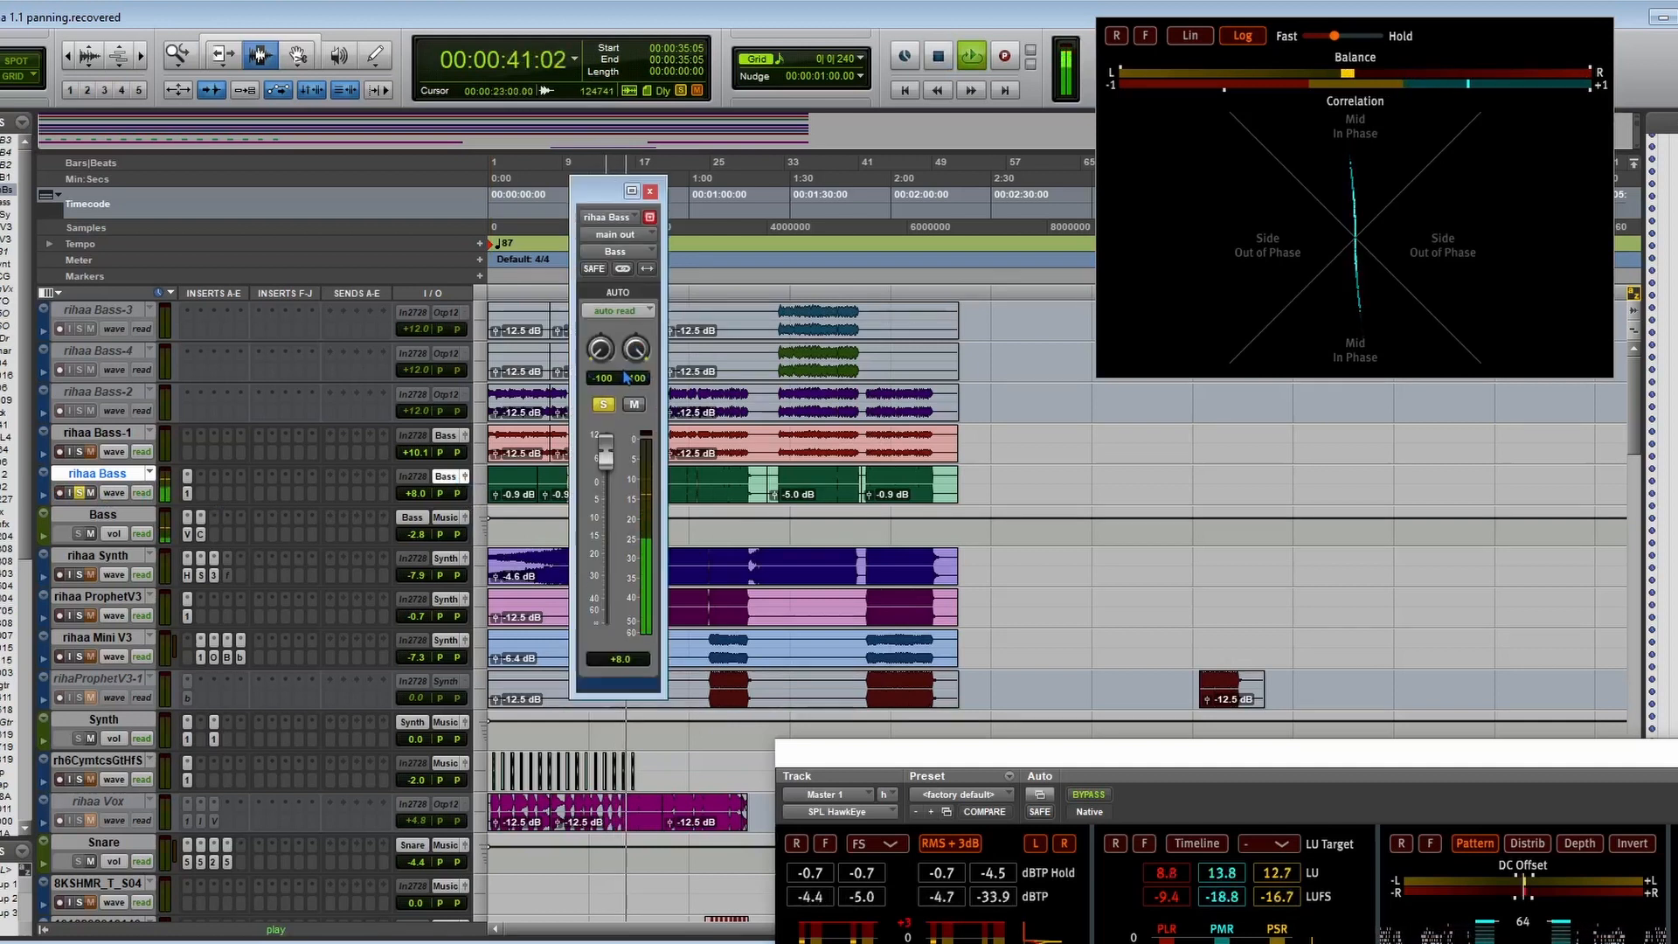
{"action": "key", "text": "space"}
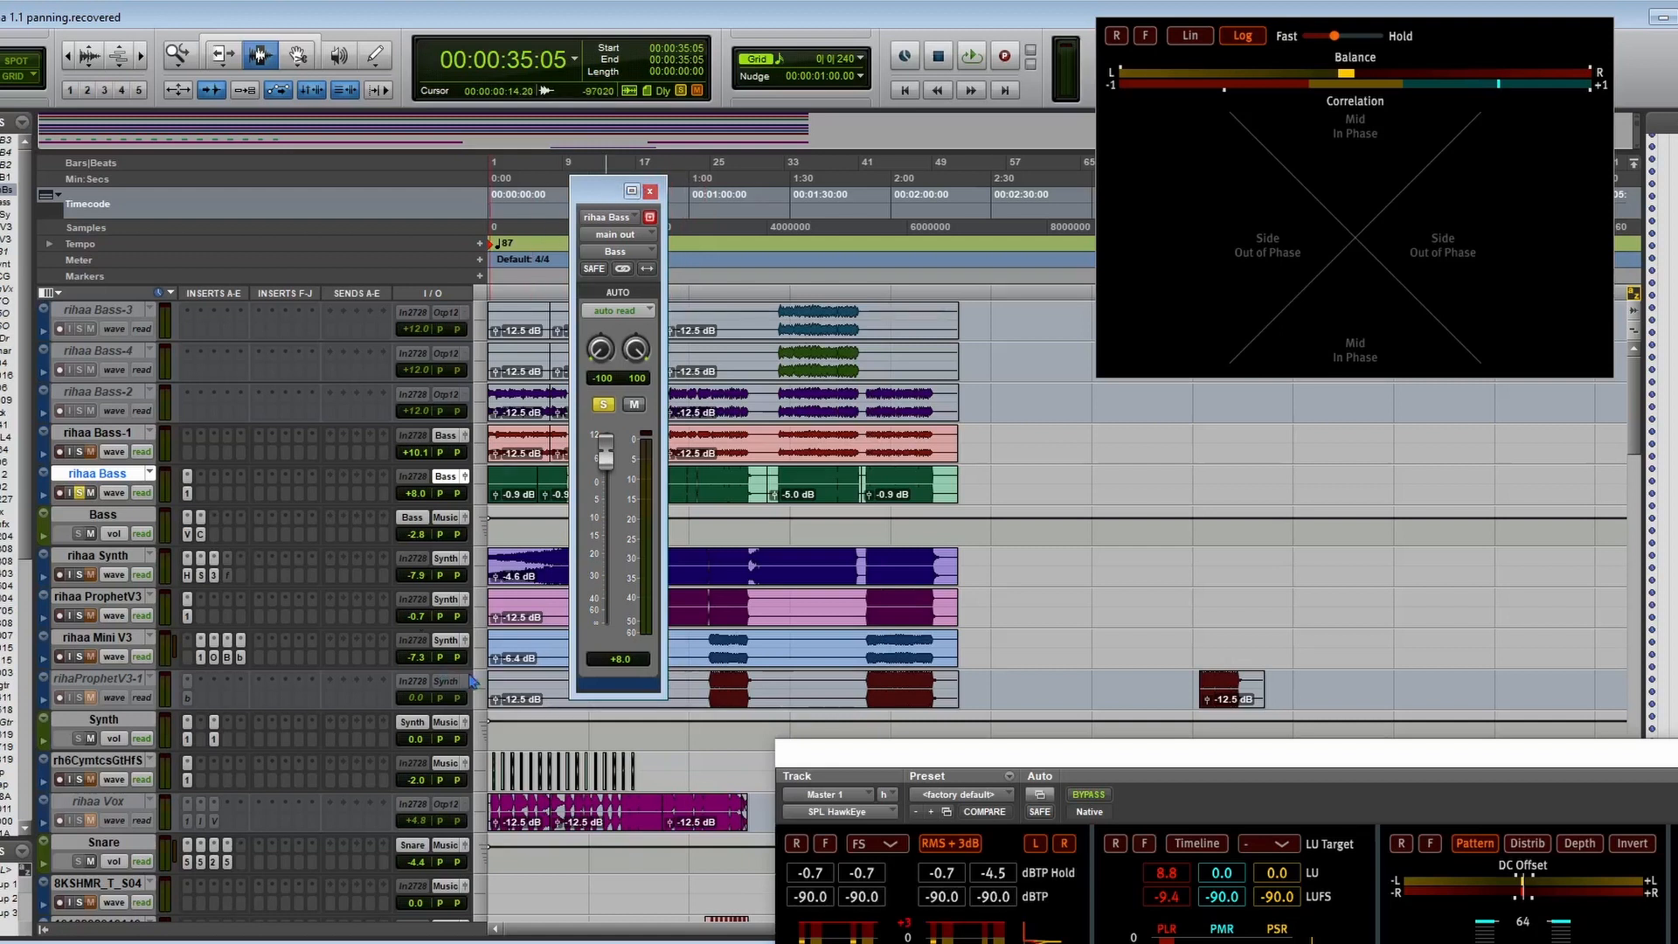
{"action": "scroll", "coordinate": [463, 667], "scroll_direction": "down", "scroll_amount": 3}
{"action": "left_click", "coordinate": [79, 370]}
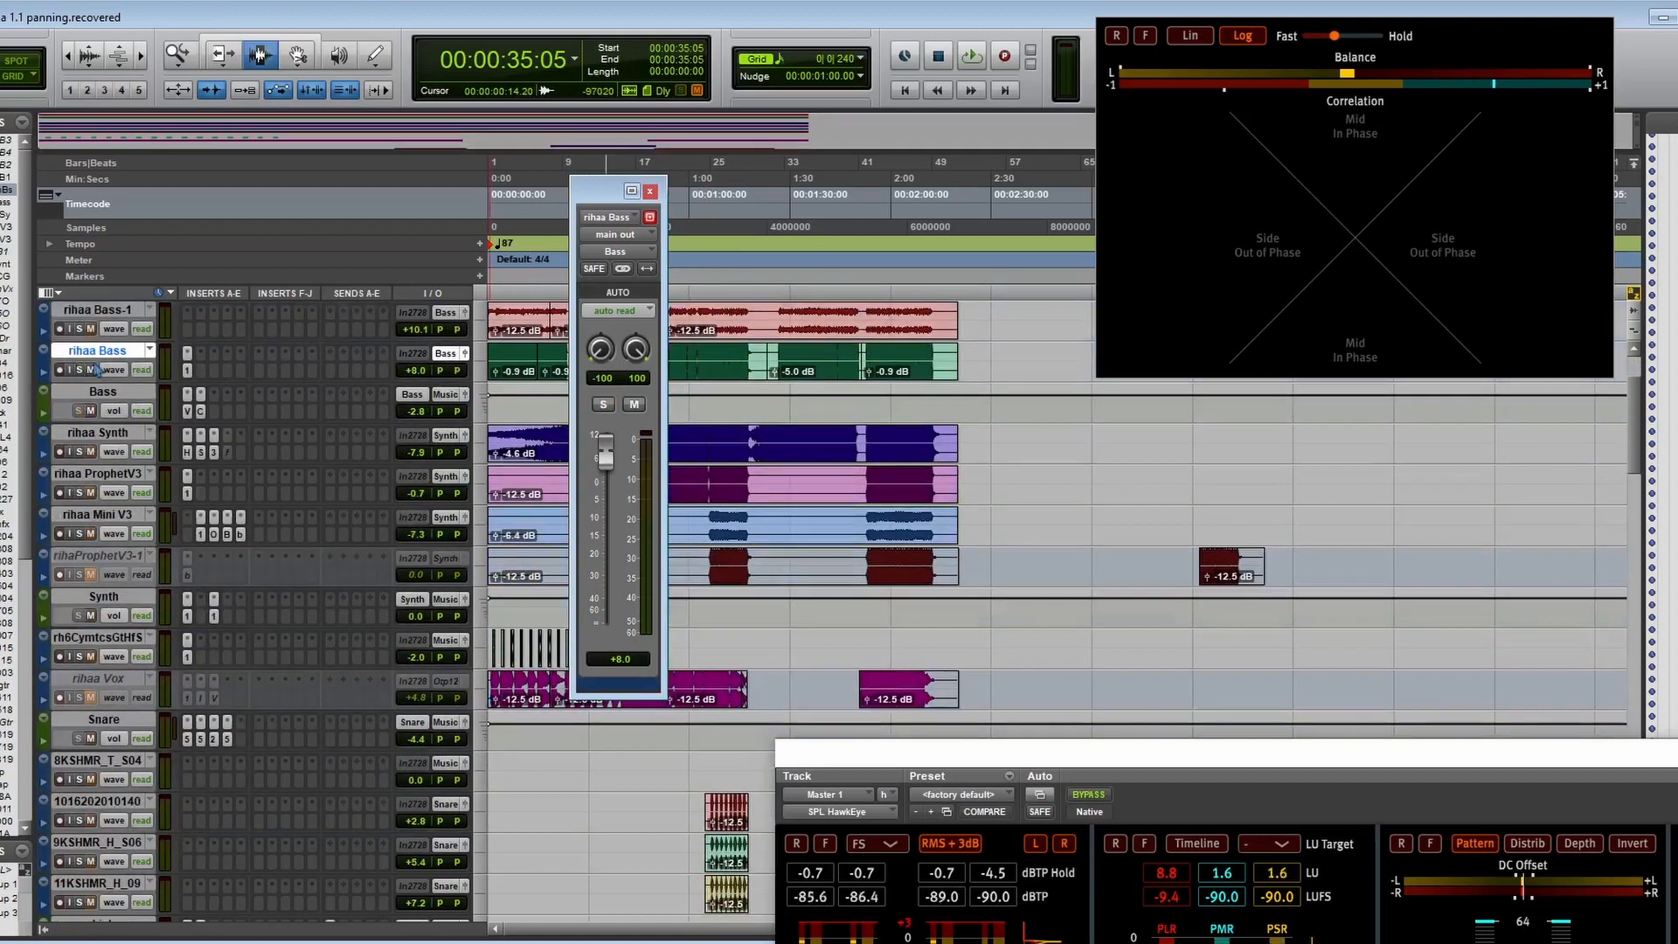
{"action": "left_click", "coordinate": [650, 191]}
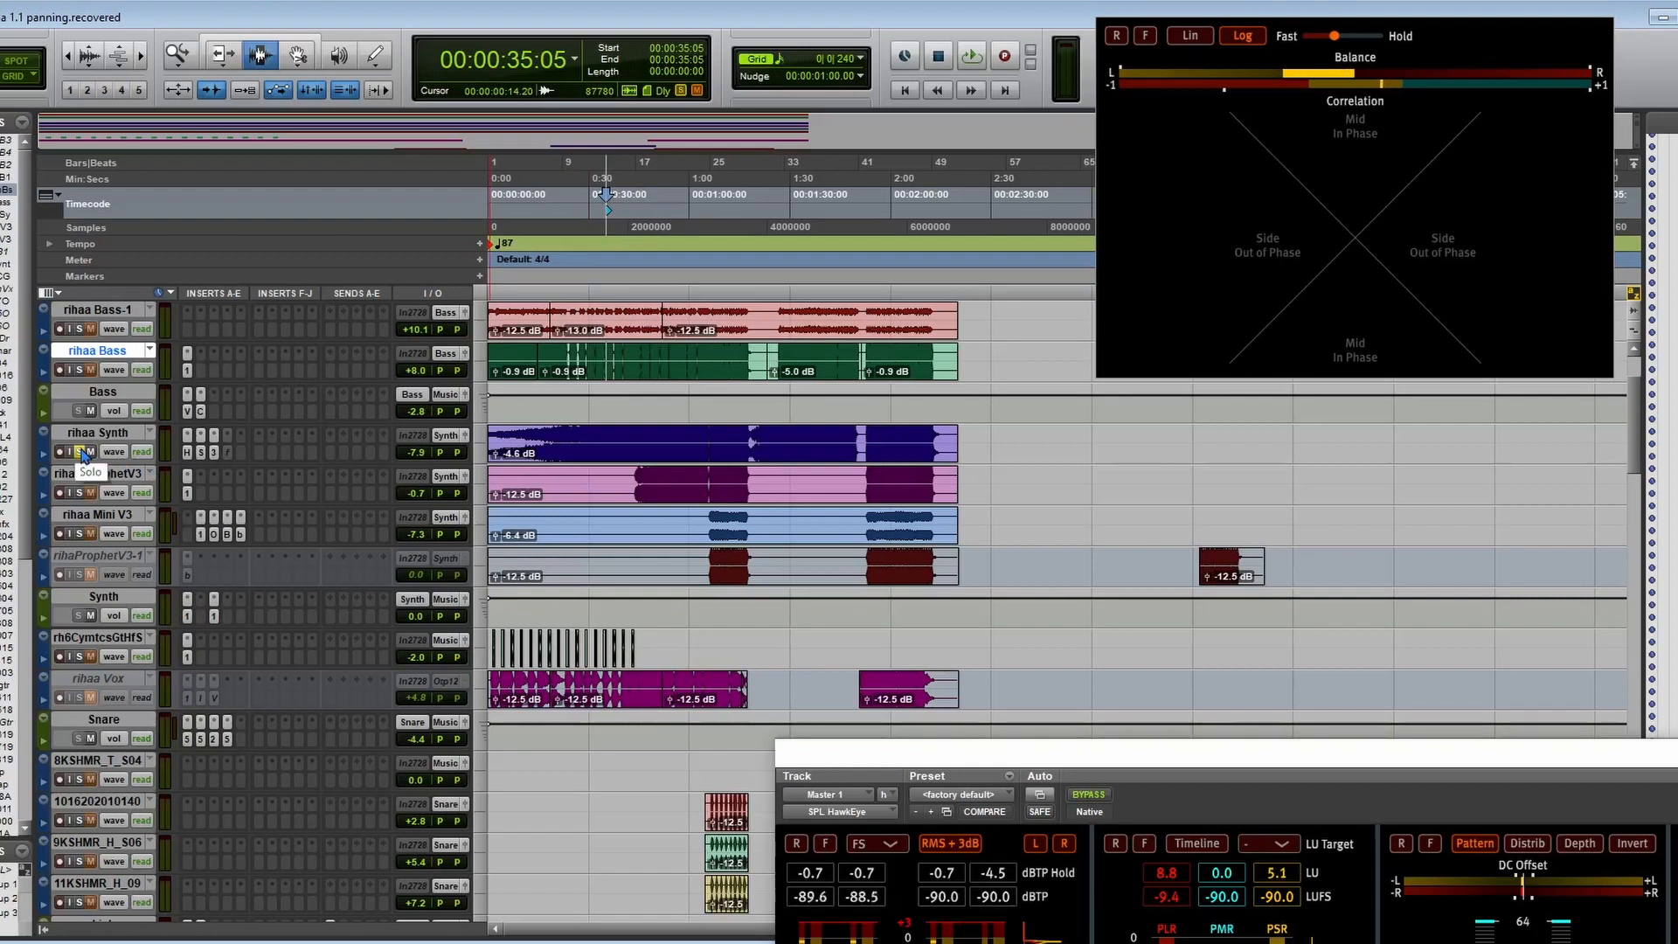
Solo rihaa Synth to check its stereo image during playback, and view its pan settings in the output window
{"action": "left_click", "coordinate": [81, 452]}
{"action": "key", "text": "space"}
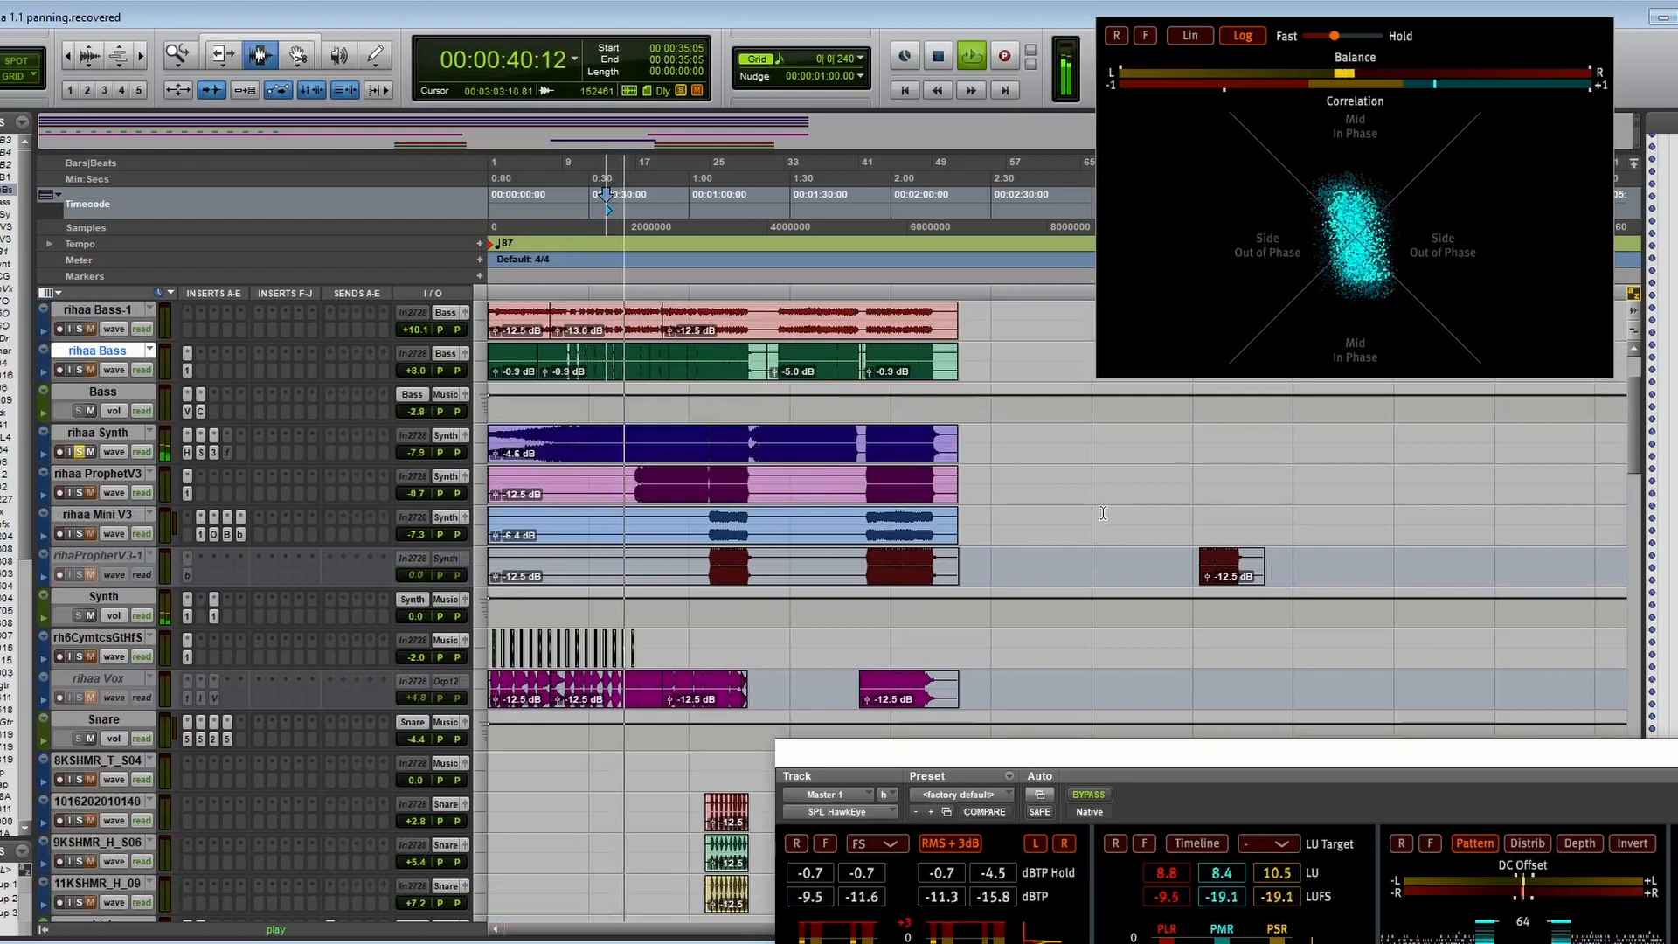
{"action": "key", "text": "space"}
{"action": "left_click", "coordinate": [79, 452]}
{"action": "scroll", "coordinate": [639, 611], "scroll_direction": "down", "scroll_amount": 1}
{"action": "scroll", "coordinate": [638, 611], "scroll_direction": "up", "scroll_amount": 1}
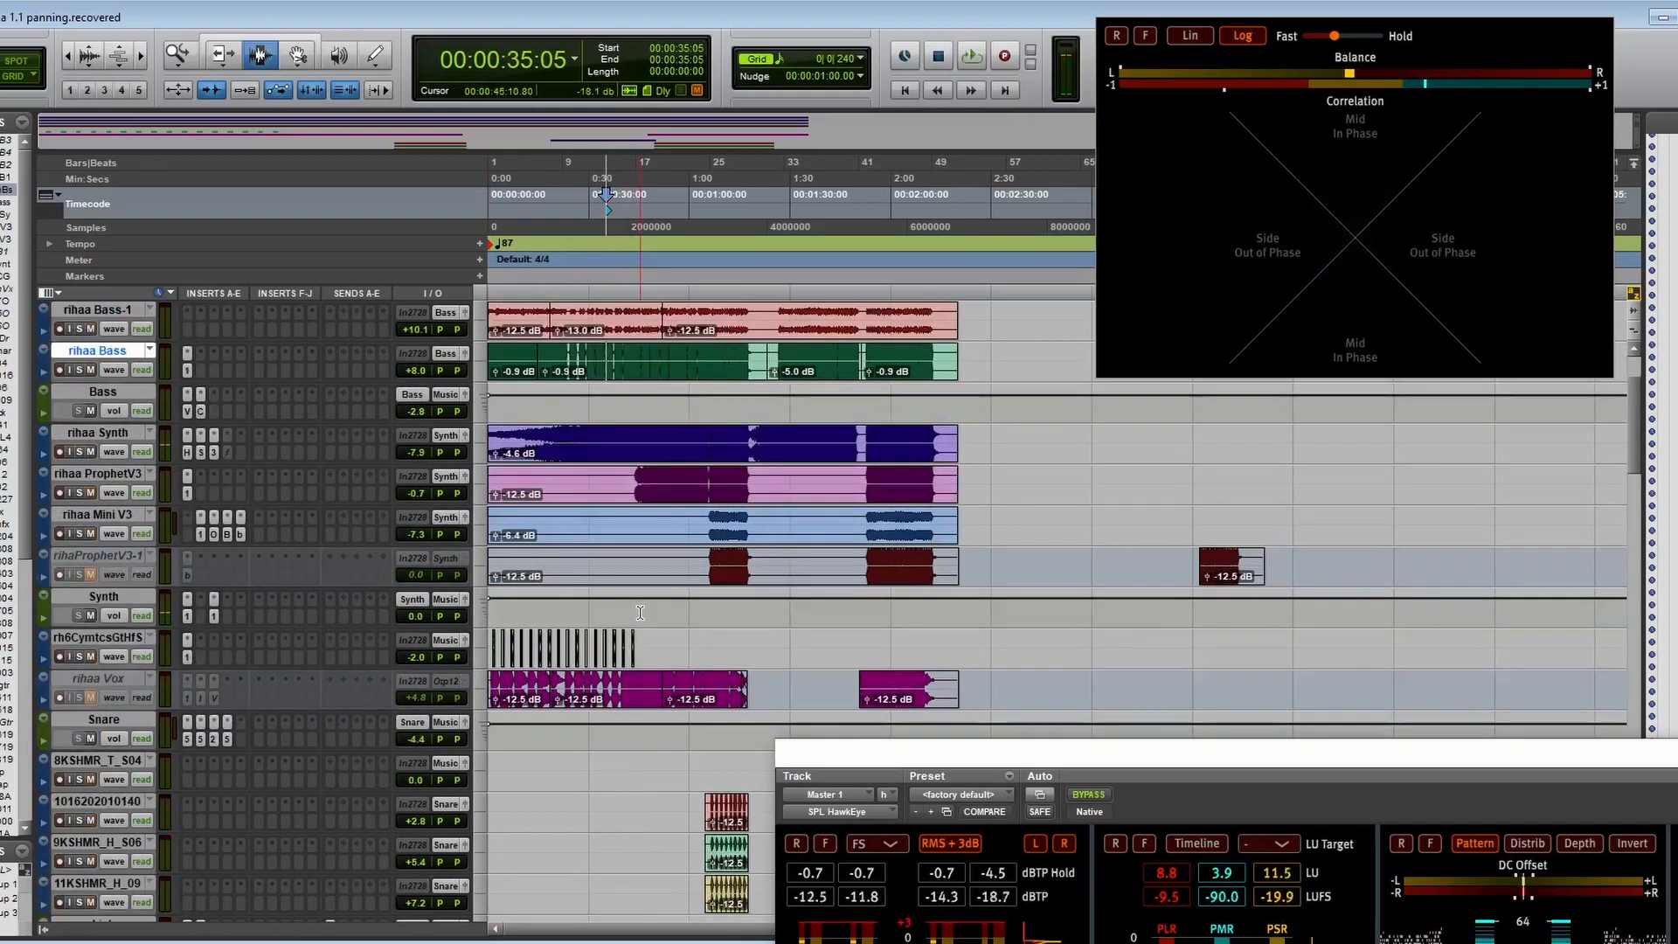
{"action": "left_click", "coordinate": [466, 436]}
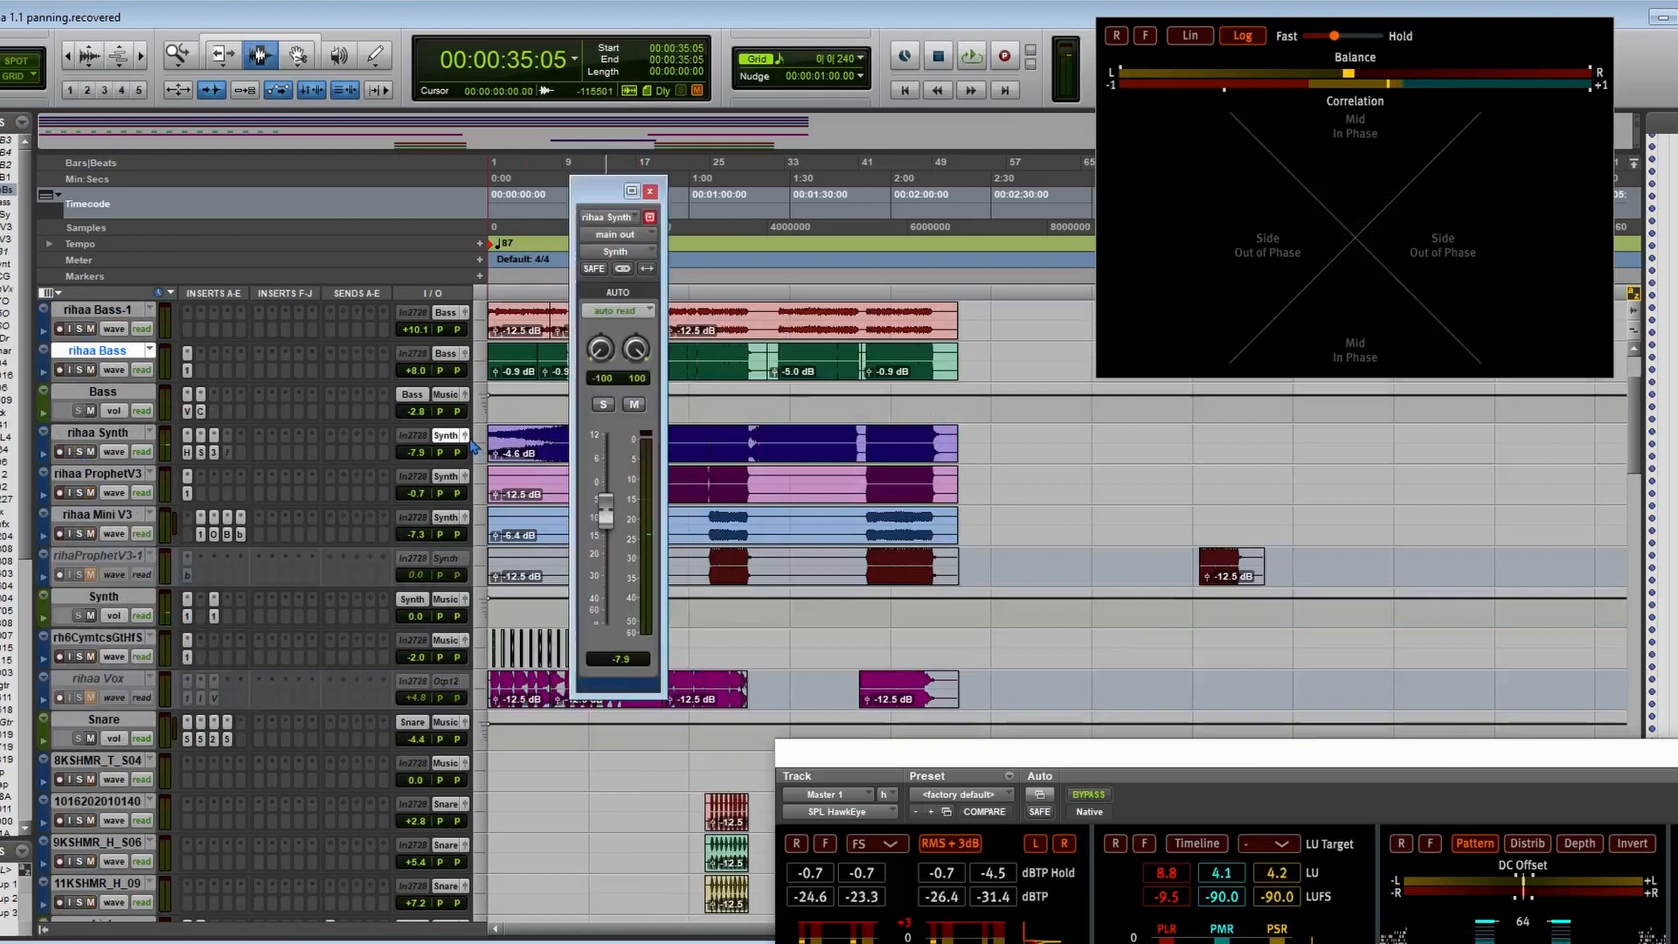
{"action": "left_click", "coordinate": [468, 437]}
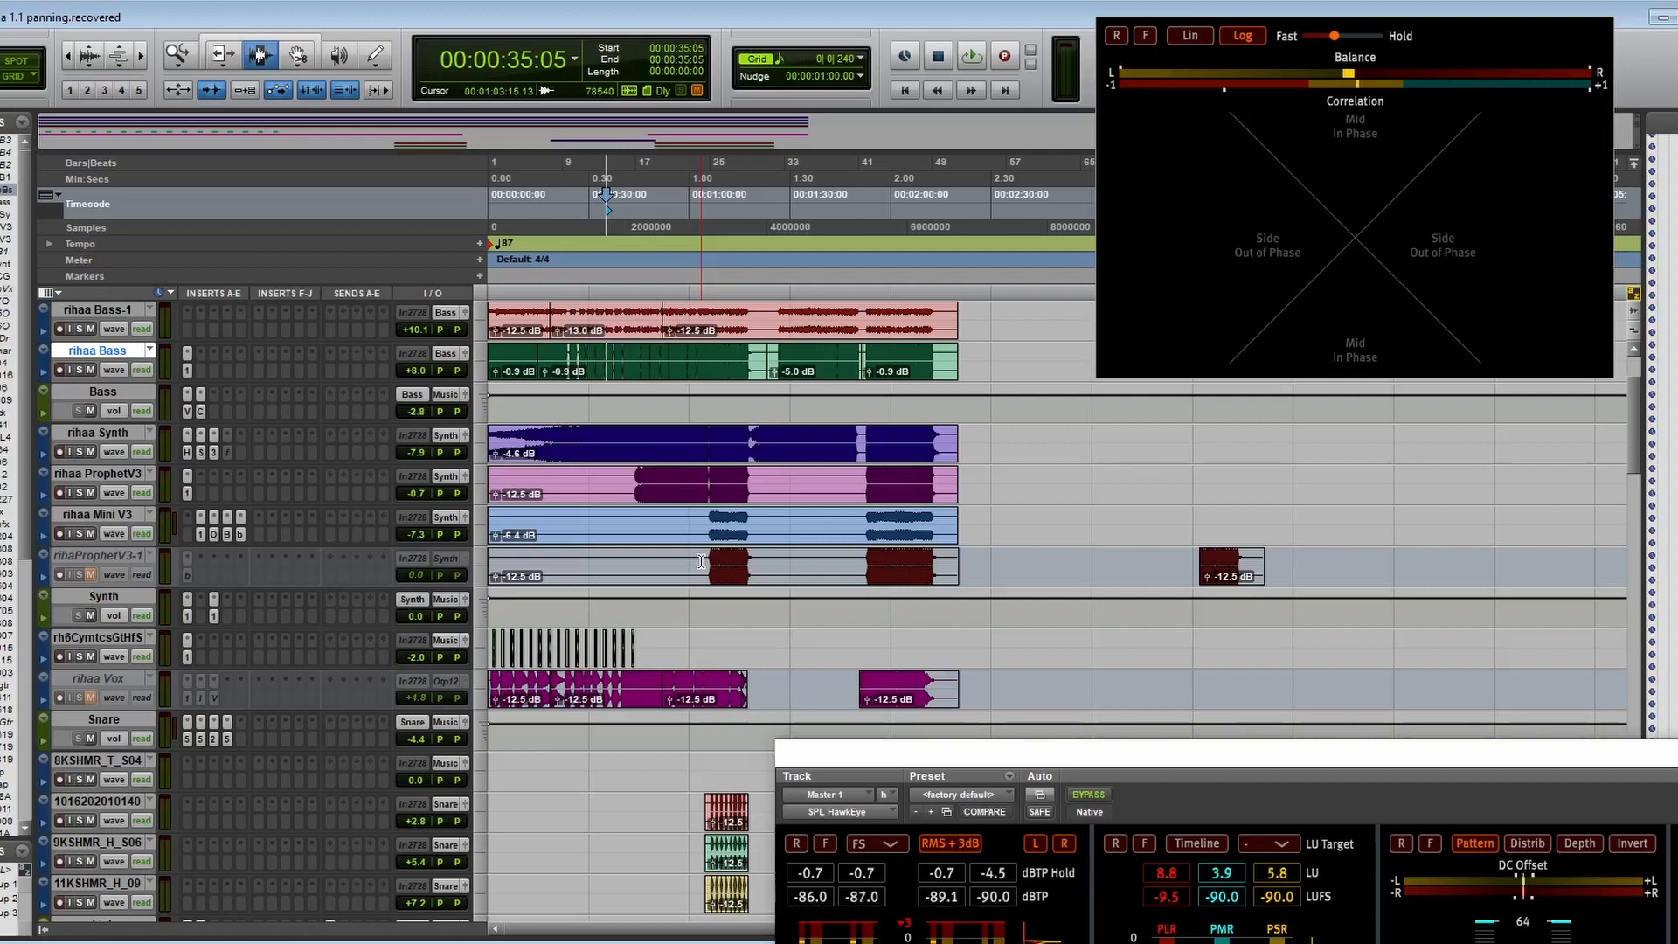
Select about 00:00:20:04 to 00:00:54:12 across the 4KSHMR_T_K06, 5KSHMR_P_K12 and 3KSHMR_C_K02 kick tracks, solo them and play the selection
{"action": "scroll", "coordinate": [701, 561], "scroll_direction": "down", "scroll_amount": 10}
{"action": "left_click_drag", "start_coordinate": [589, 675], "coordinate": [704, 767]}
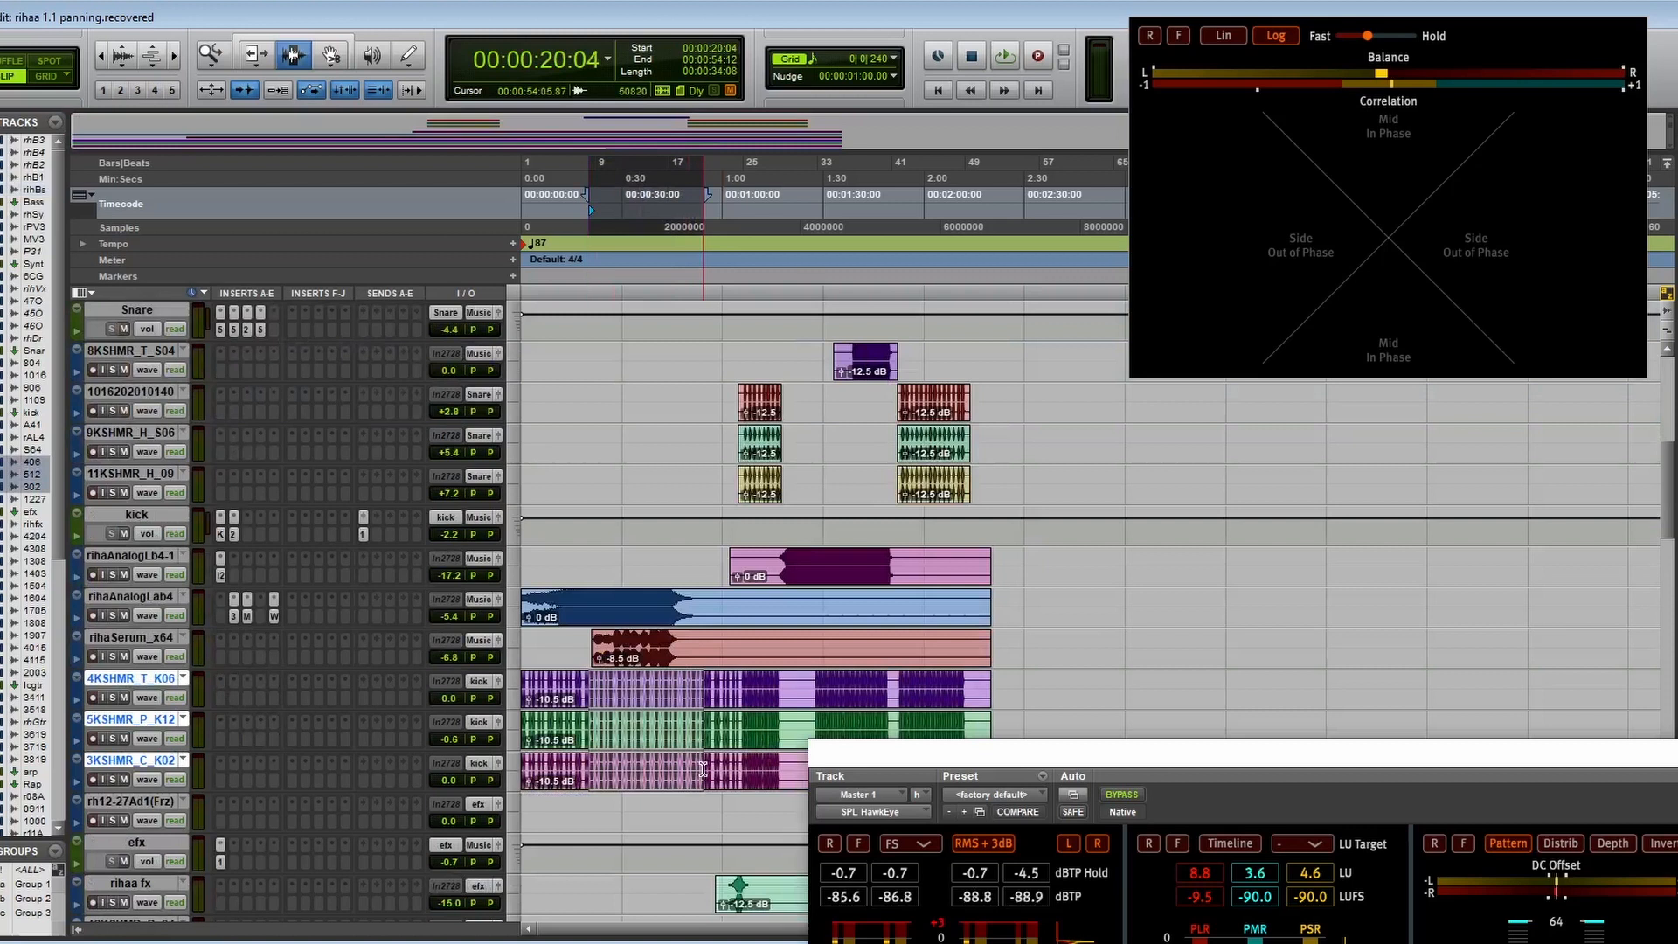
{"action": "key", "text": "space"}
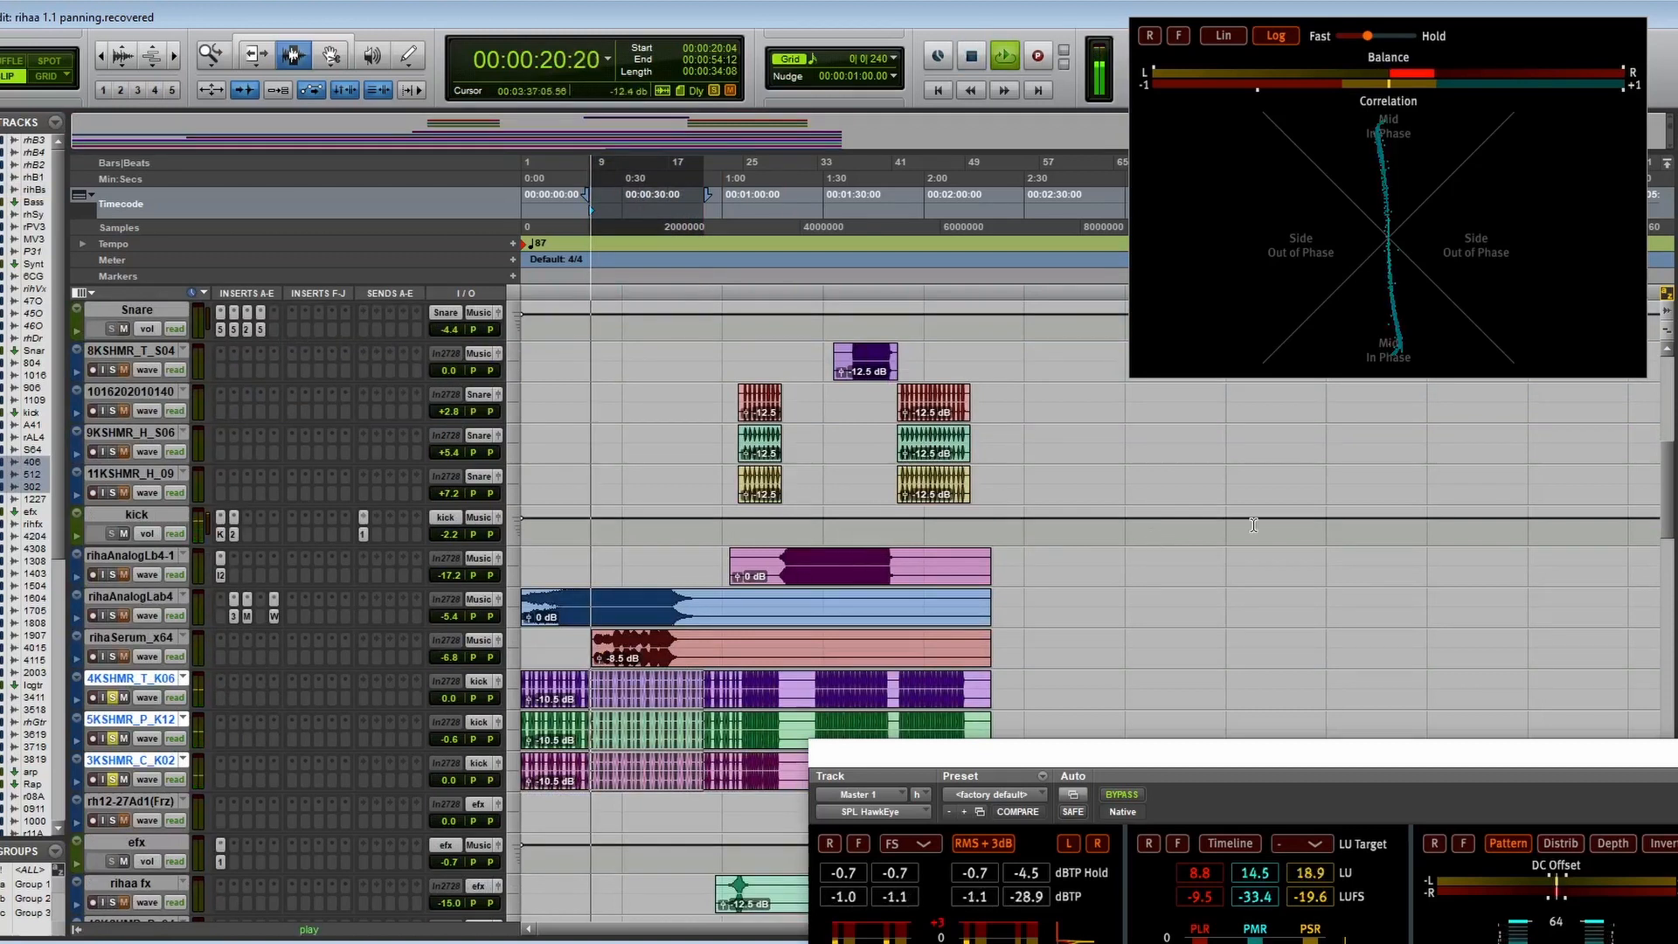
Inspect the FabFilter Pro-L 2 limiter on Master 1 while the kicks play, and close its window
{"action": "scroll", "coordinate": [397, 890], "scroll_direction": "down", "scroll_amount": 15}
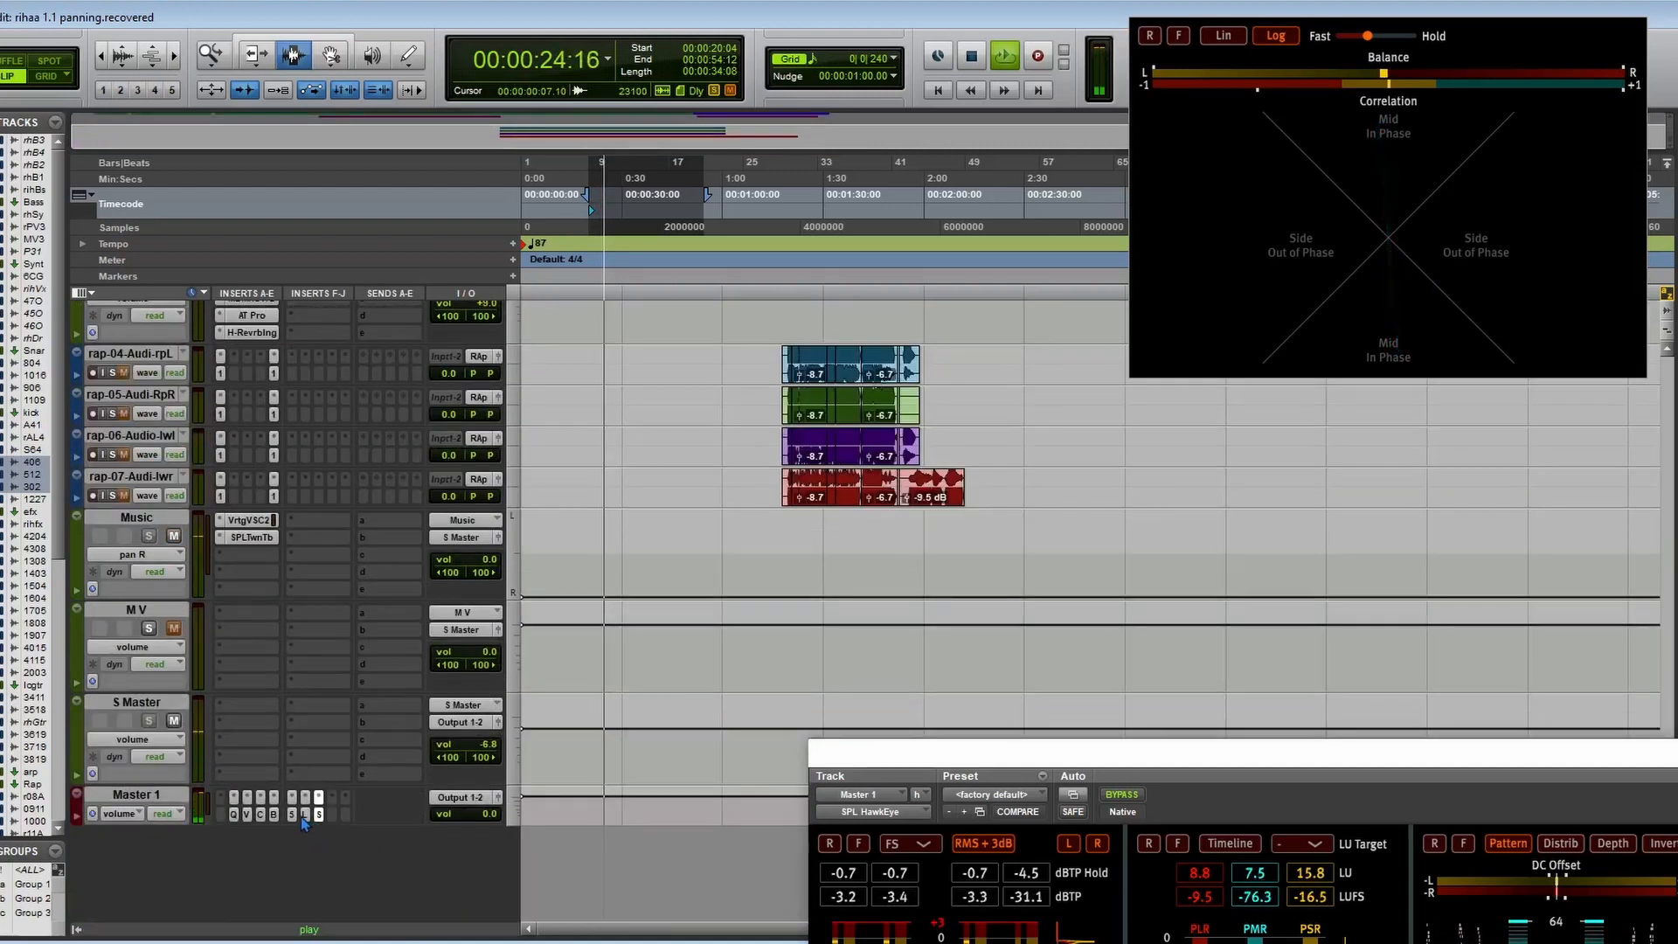
{"action": "left_click", "coordinate": [305, 813]}
{"action": "left_click_drag", "start_coordinate": [985, 764], "coordinate": [638, 318]}
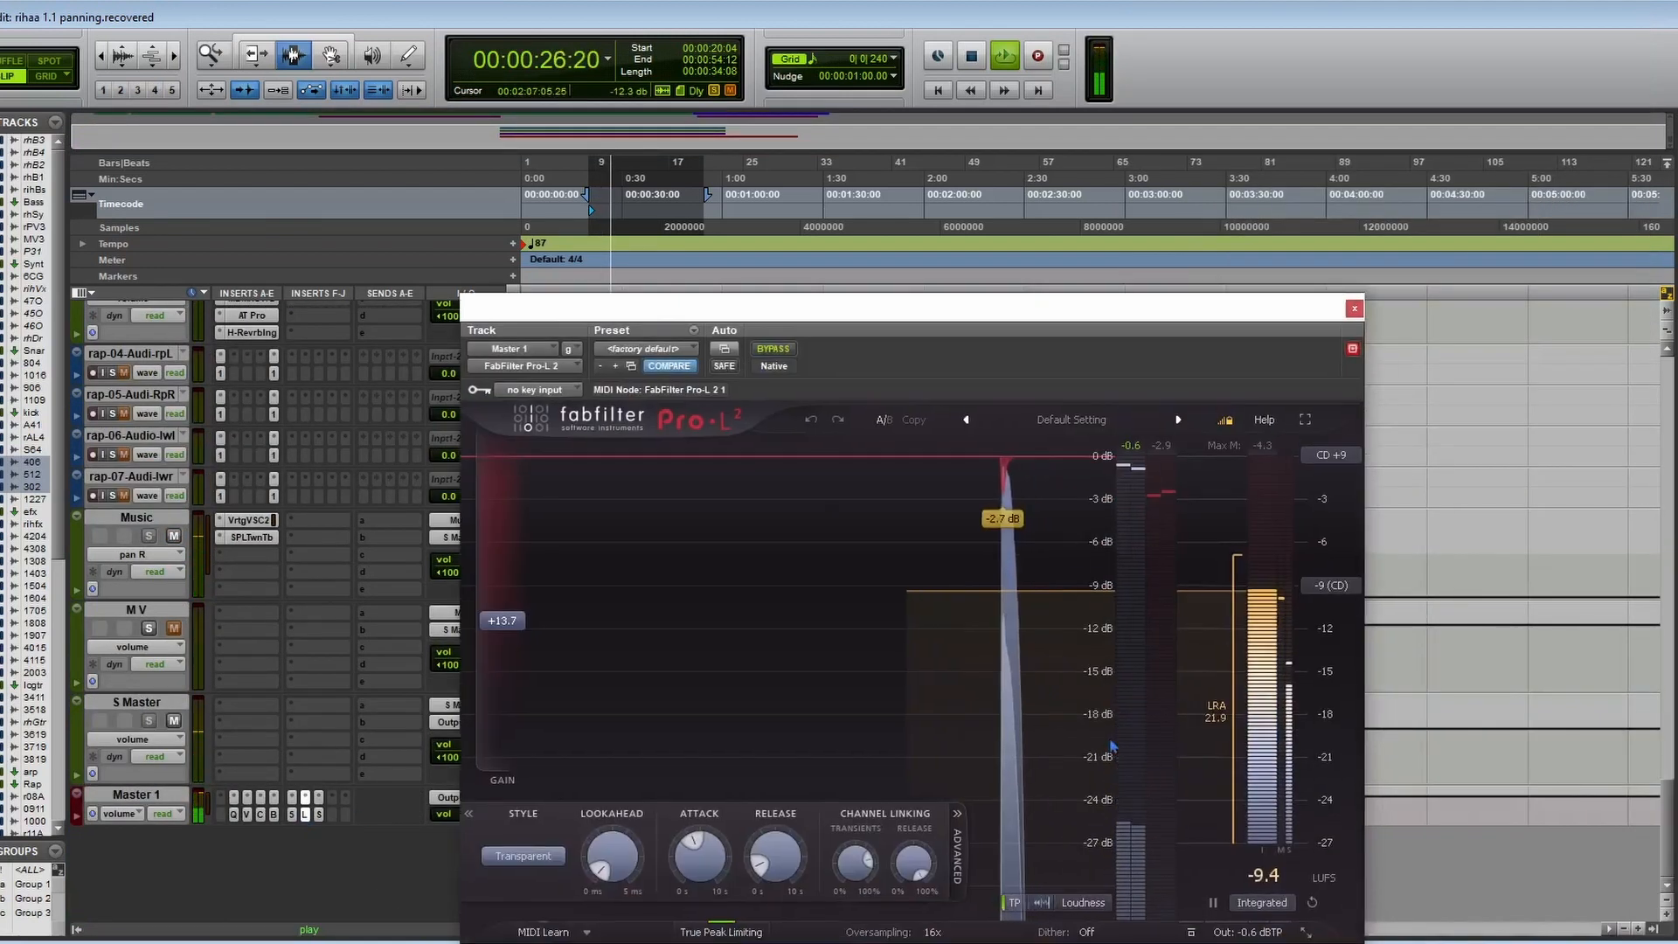
{"action": "key", "text": "space"}
{"action": "left_click_drag", "start_coordinate": [1250, 867], "coordinate": [1247, 918]}
{"action": "key", "text": "space"}
{"action": "left_click", "coordinate": [1353, 309]}
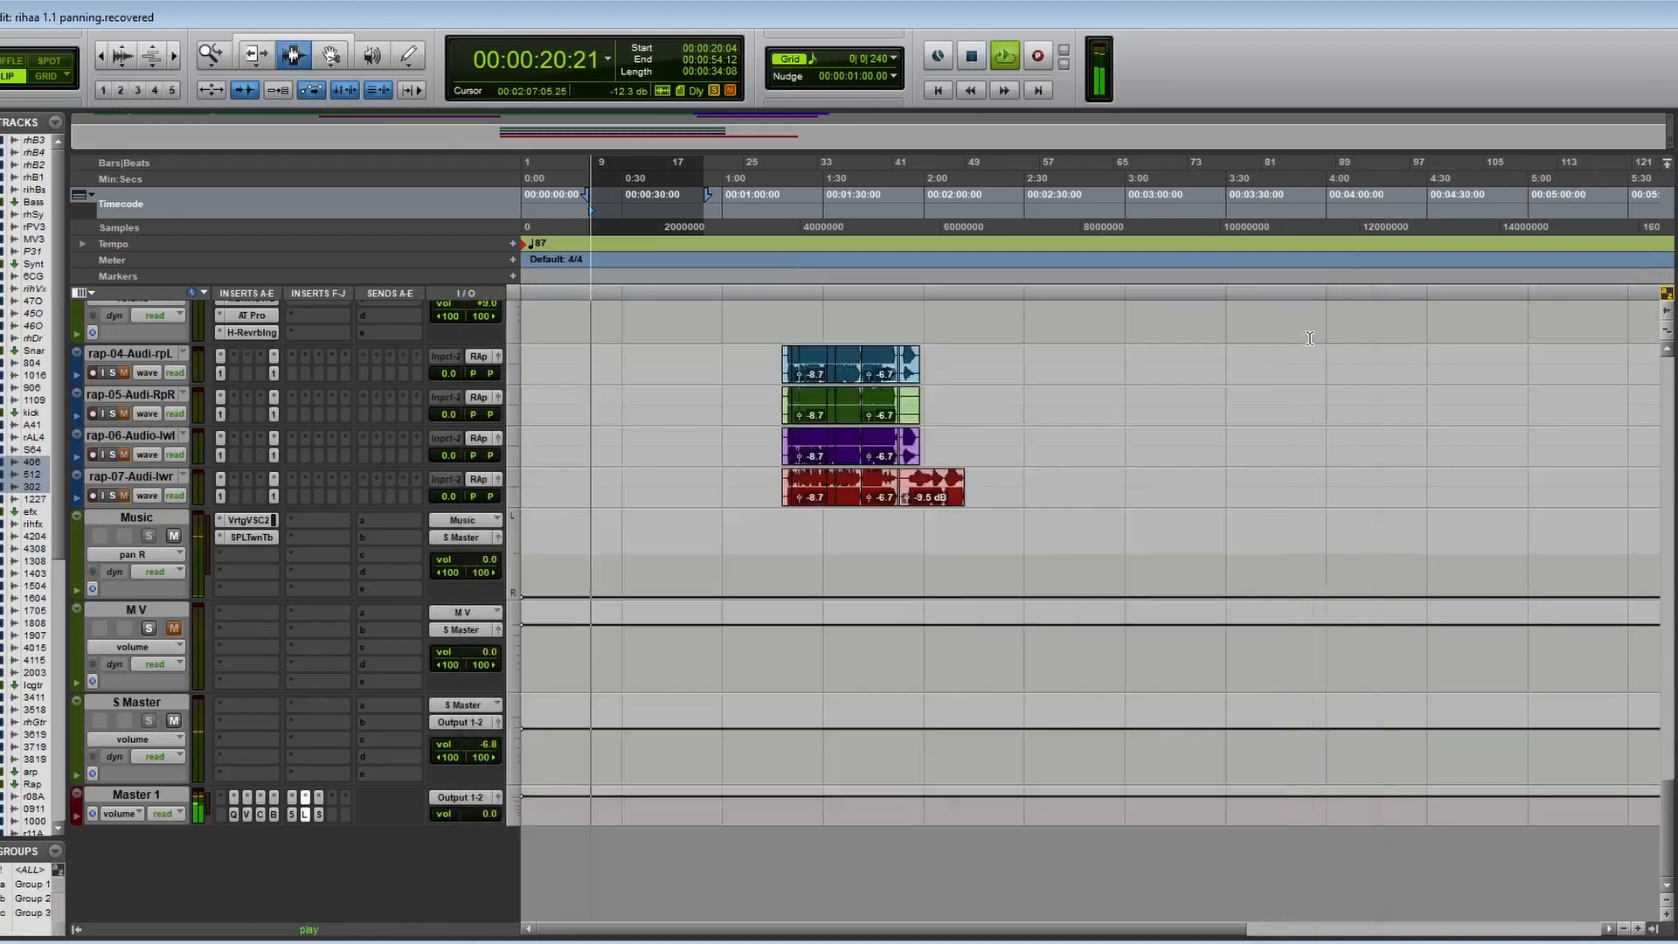
Reopen SPL HawkEye on Master 1 and examine the soloed kick tracks' stereo image during playback
{"action": "left_click", "coordinate": [320, 814]}
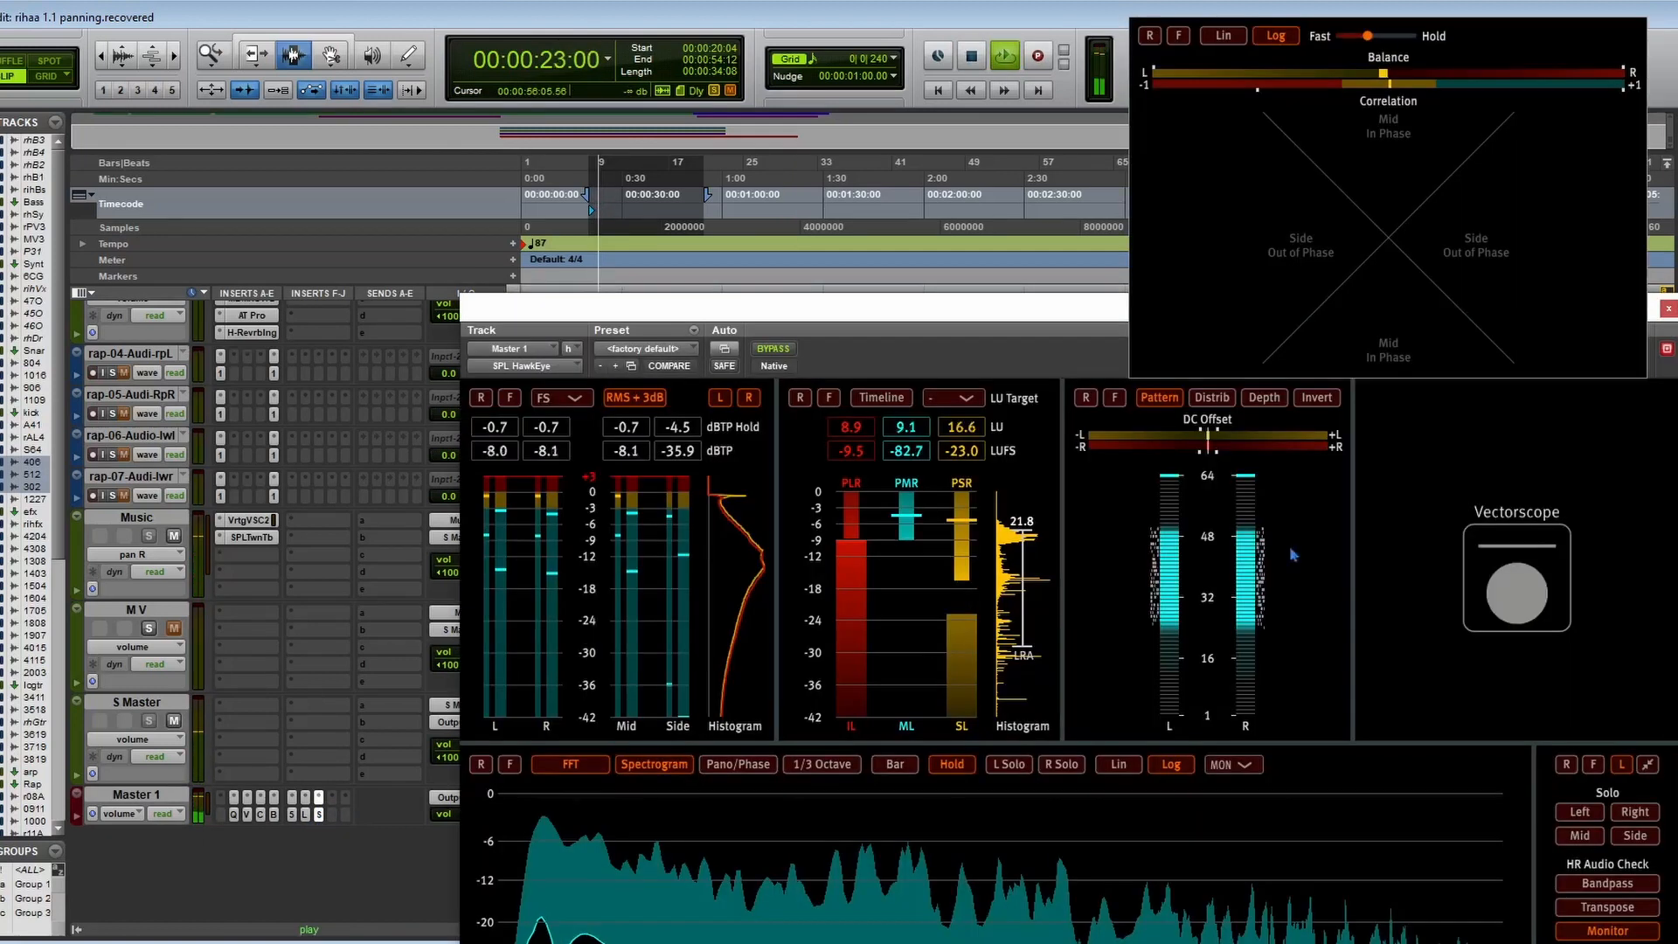
{"action": "left_click_drag", "start_coordinate": [853, 313], "coordinate": [1038, 492]}
{"action": "scroll", "coordinate": [612, 384], "scroll_direction": "up", "scroll_amount": 15}
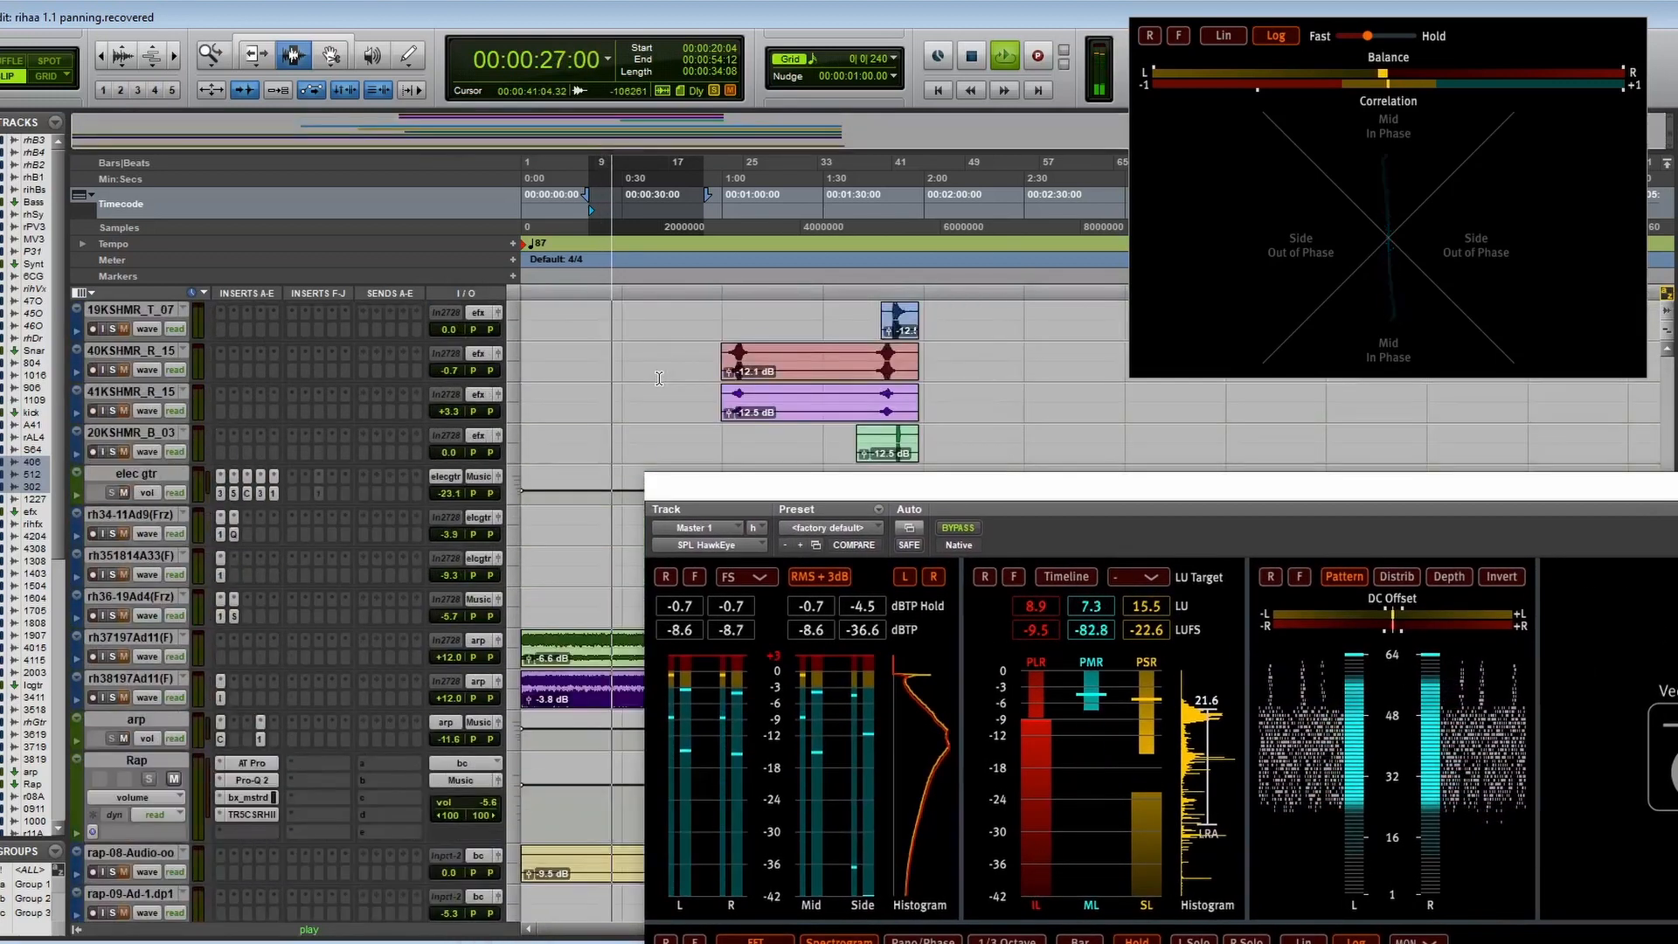
{"action": "scroll", "coordinate": [659, 378], "scroll_direction": "down", "scroll_amount": 10}
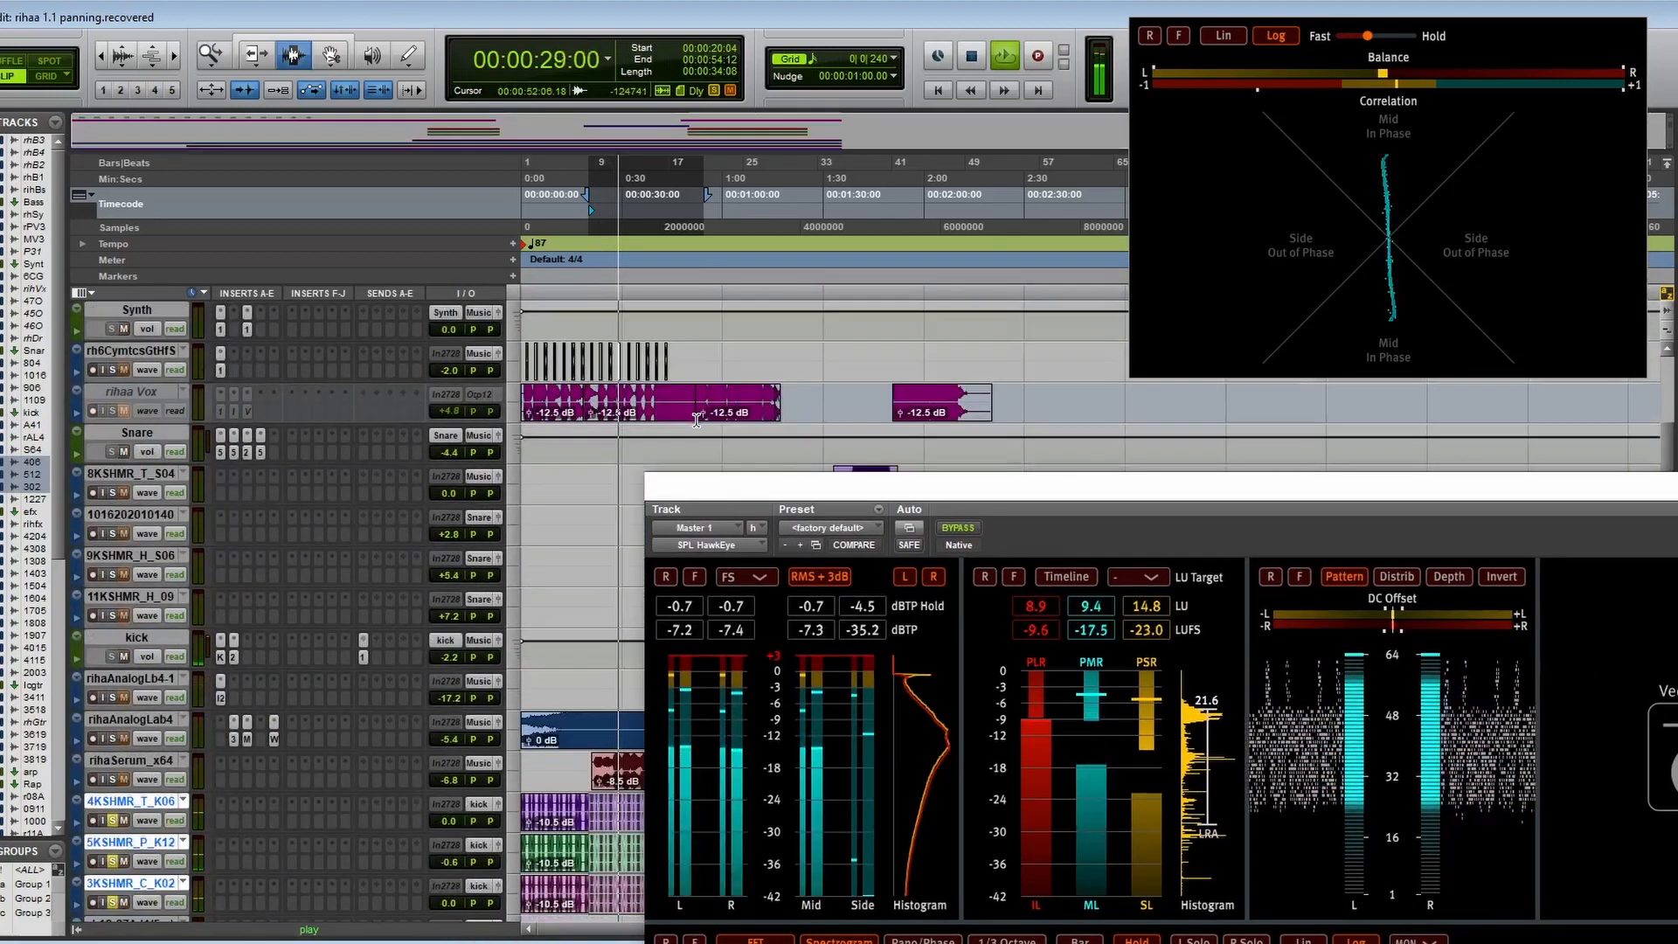
{"action": "scroll", "coordinate": [745, 394], "scroll_direction": "down", "scroll_amount": 1}
{"action": "scroll", "coordinate": [753, 395], "scroll_direction": "up", "scroll_amount": 1}
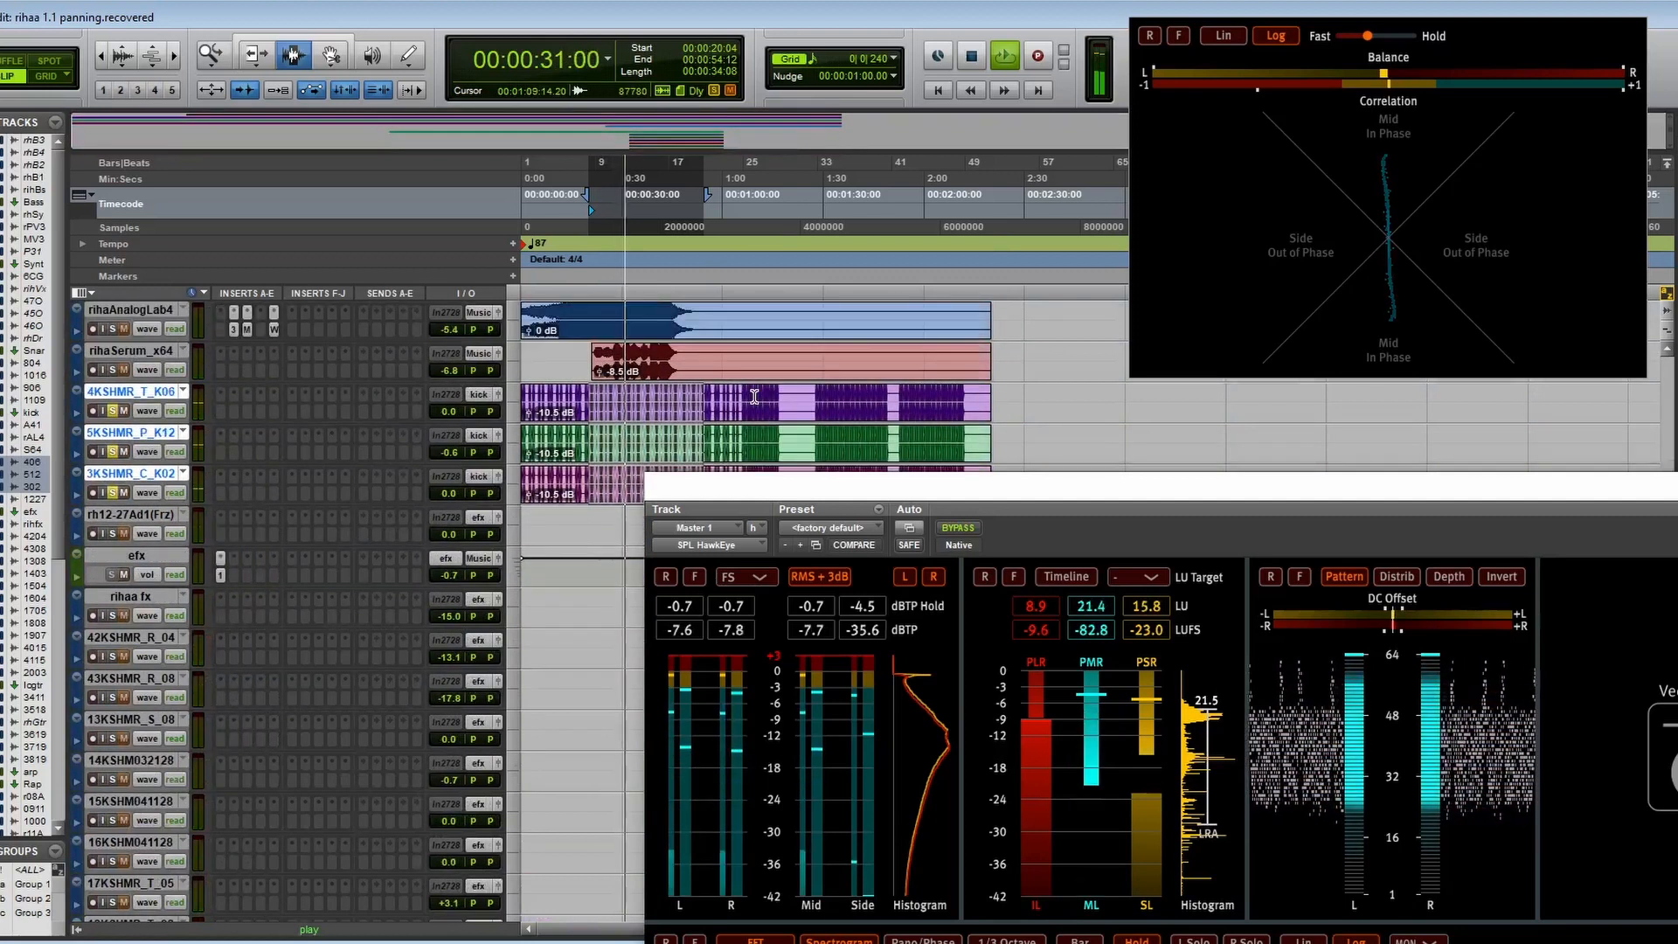
{"action": "key", "text": "space"}
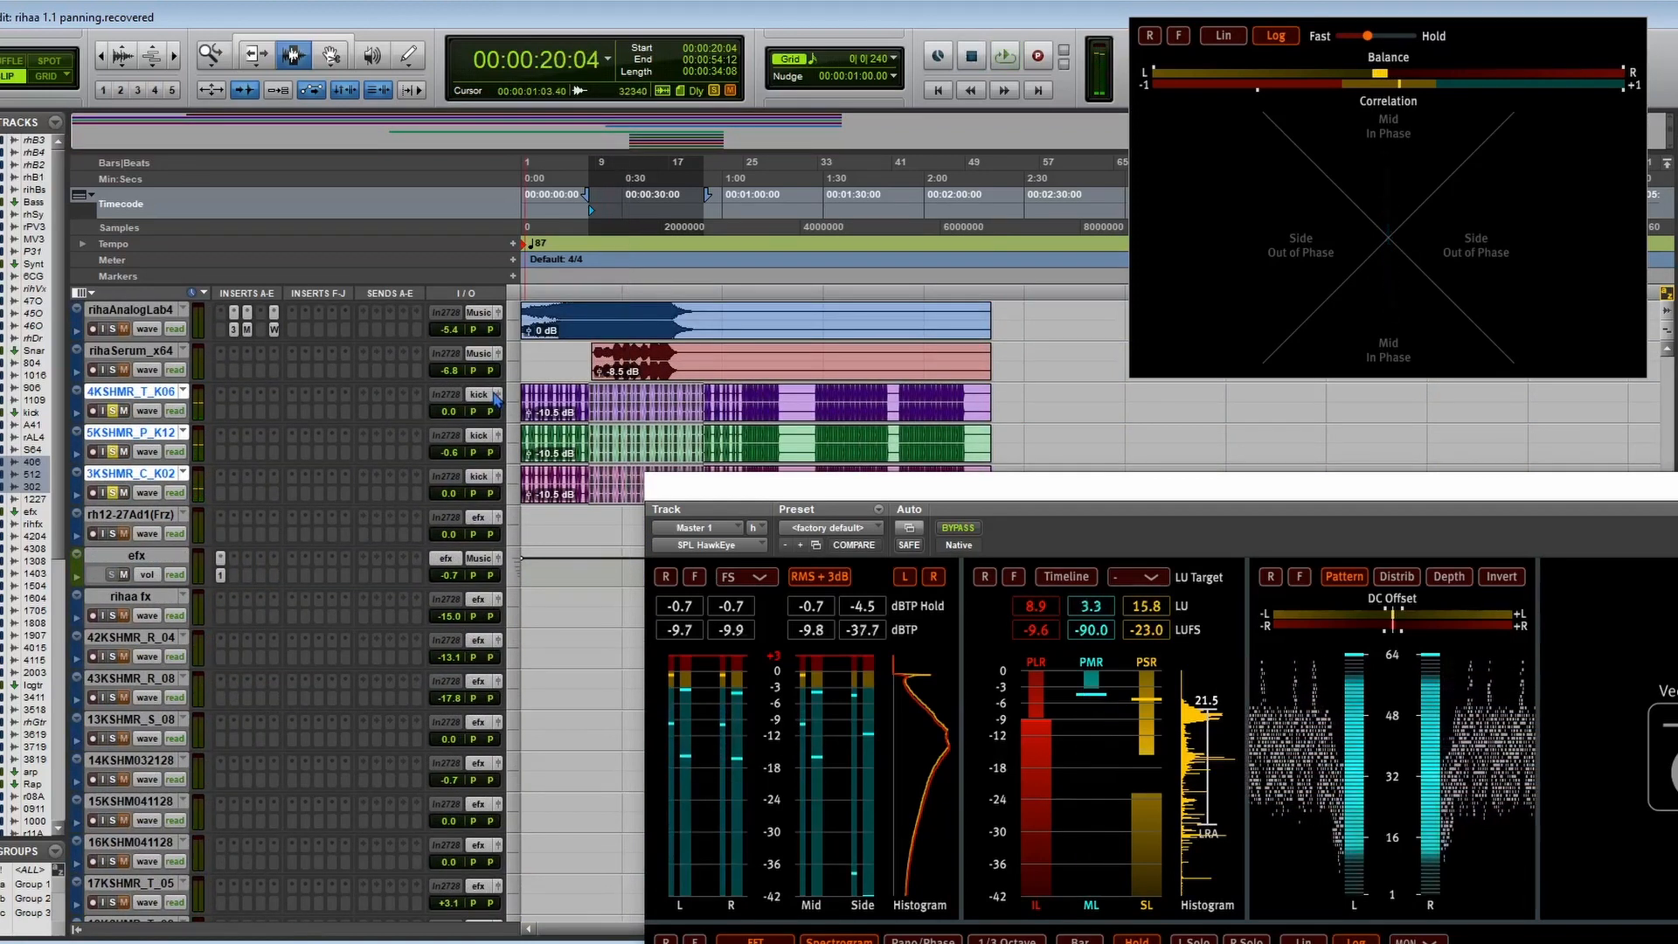
Check the pan settings of the three kick tracks one after another in their output windows, and unsolo the tracks
{"action": "left_click", "coordinate": [496, 394]}
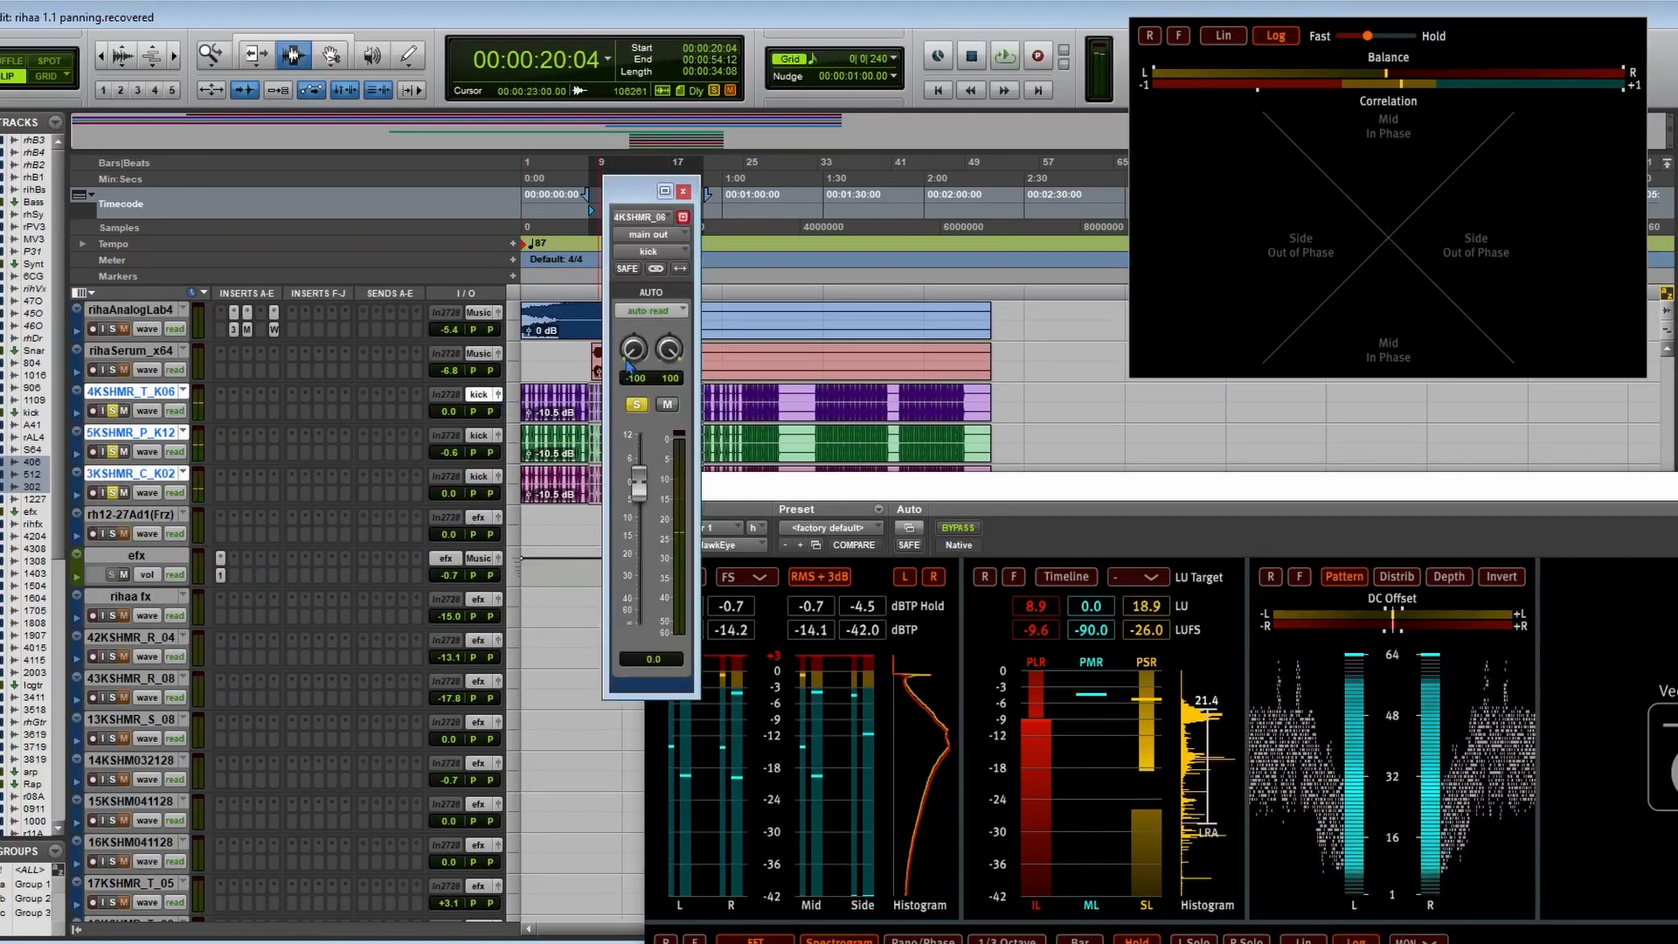
{"action": "left_click", "coordinate": [495, 435]}
{"action": "left_click", "coordinate": [495, 476]}
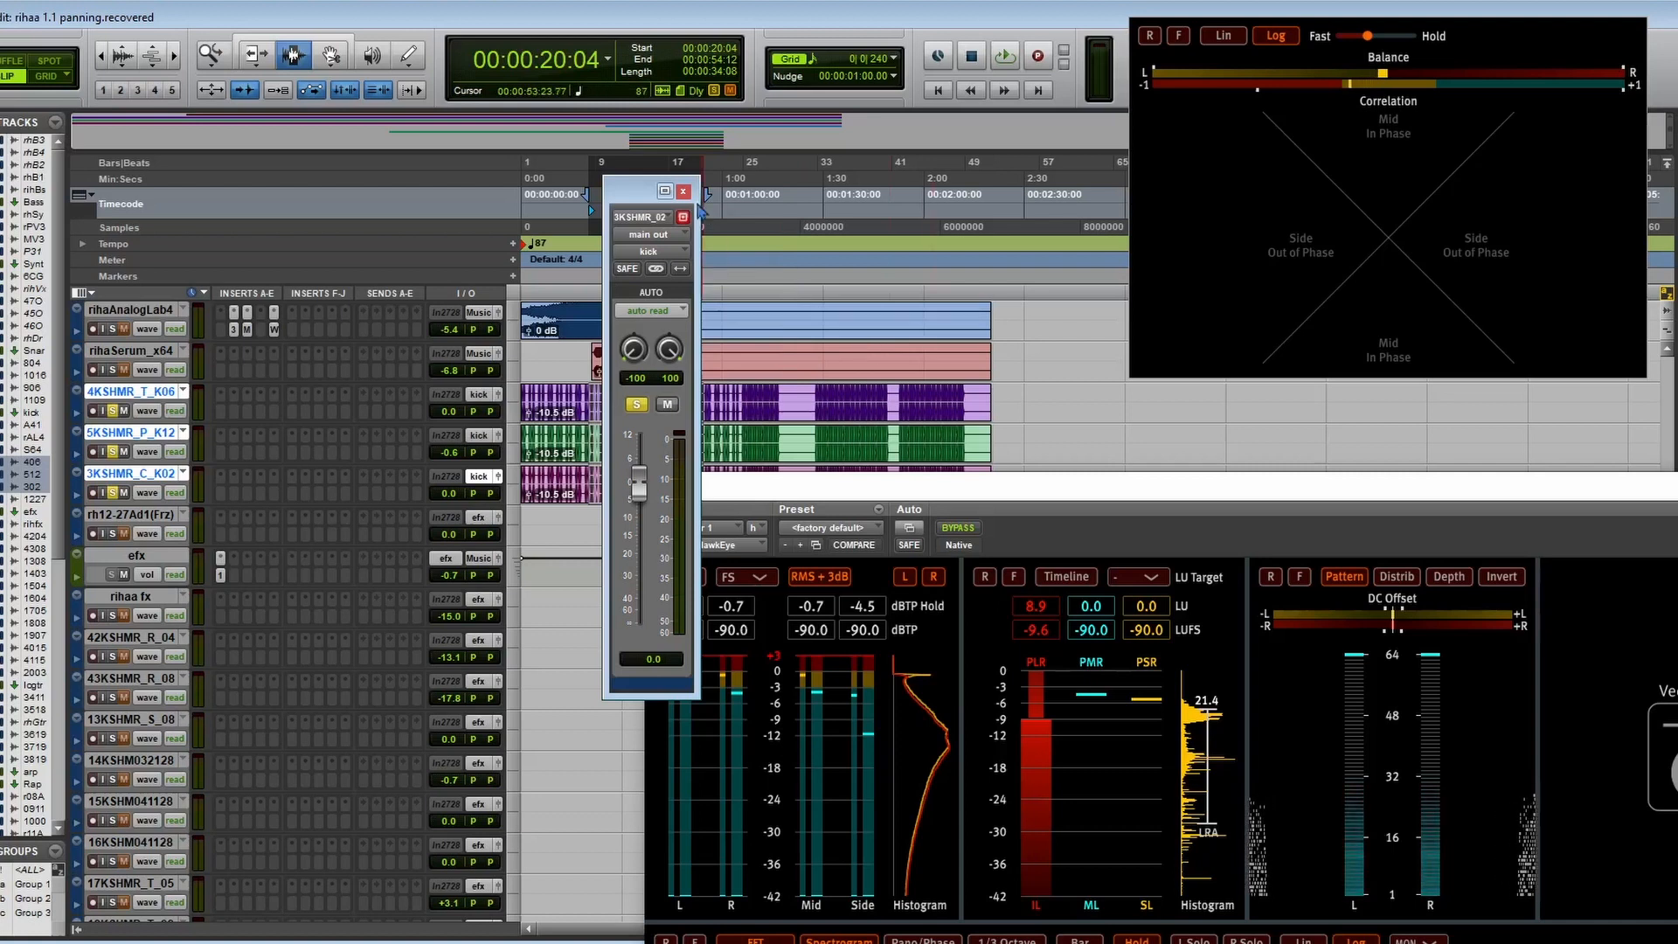
{"action": "left_click", "coordinate": [685, 192]}
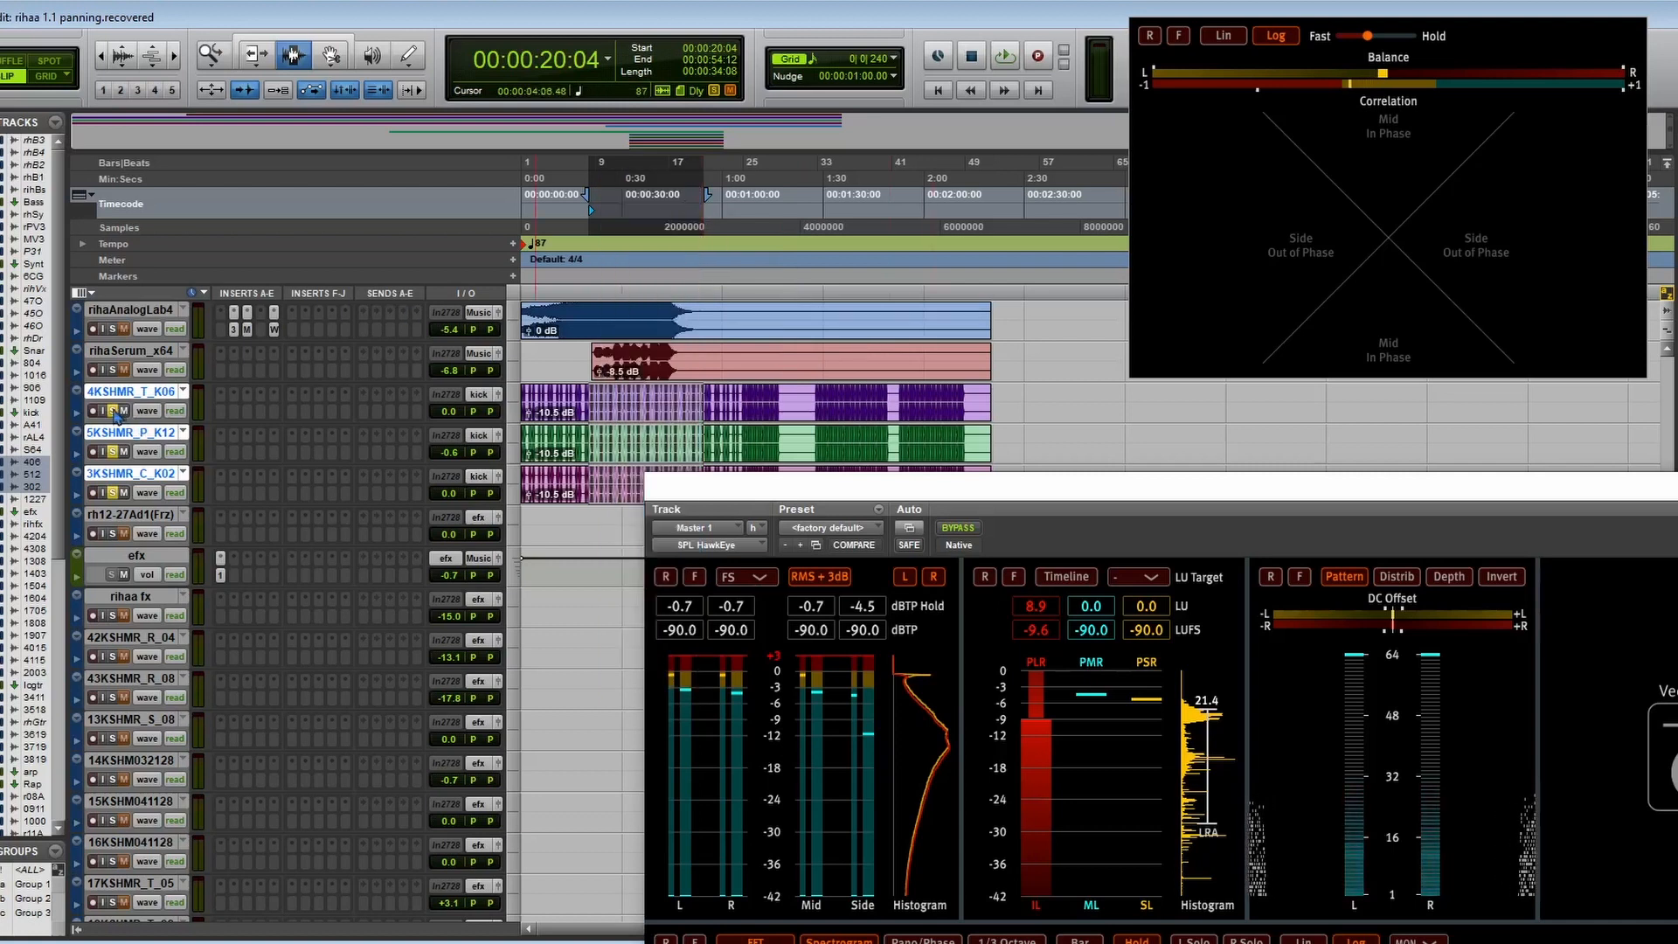
{"action": "scroll", "coordinate": [612, 419], "scroll_direction": "up", "scroll_amount": 5}
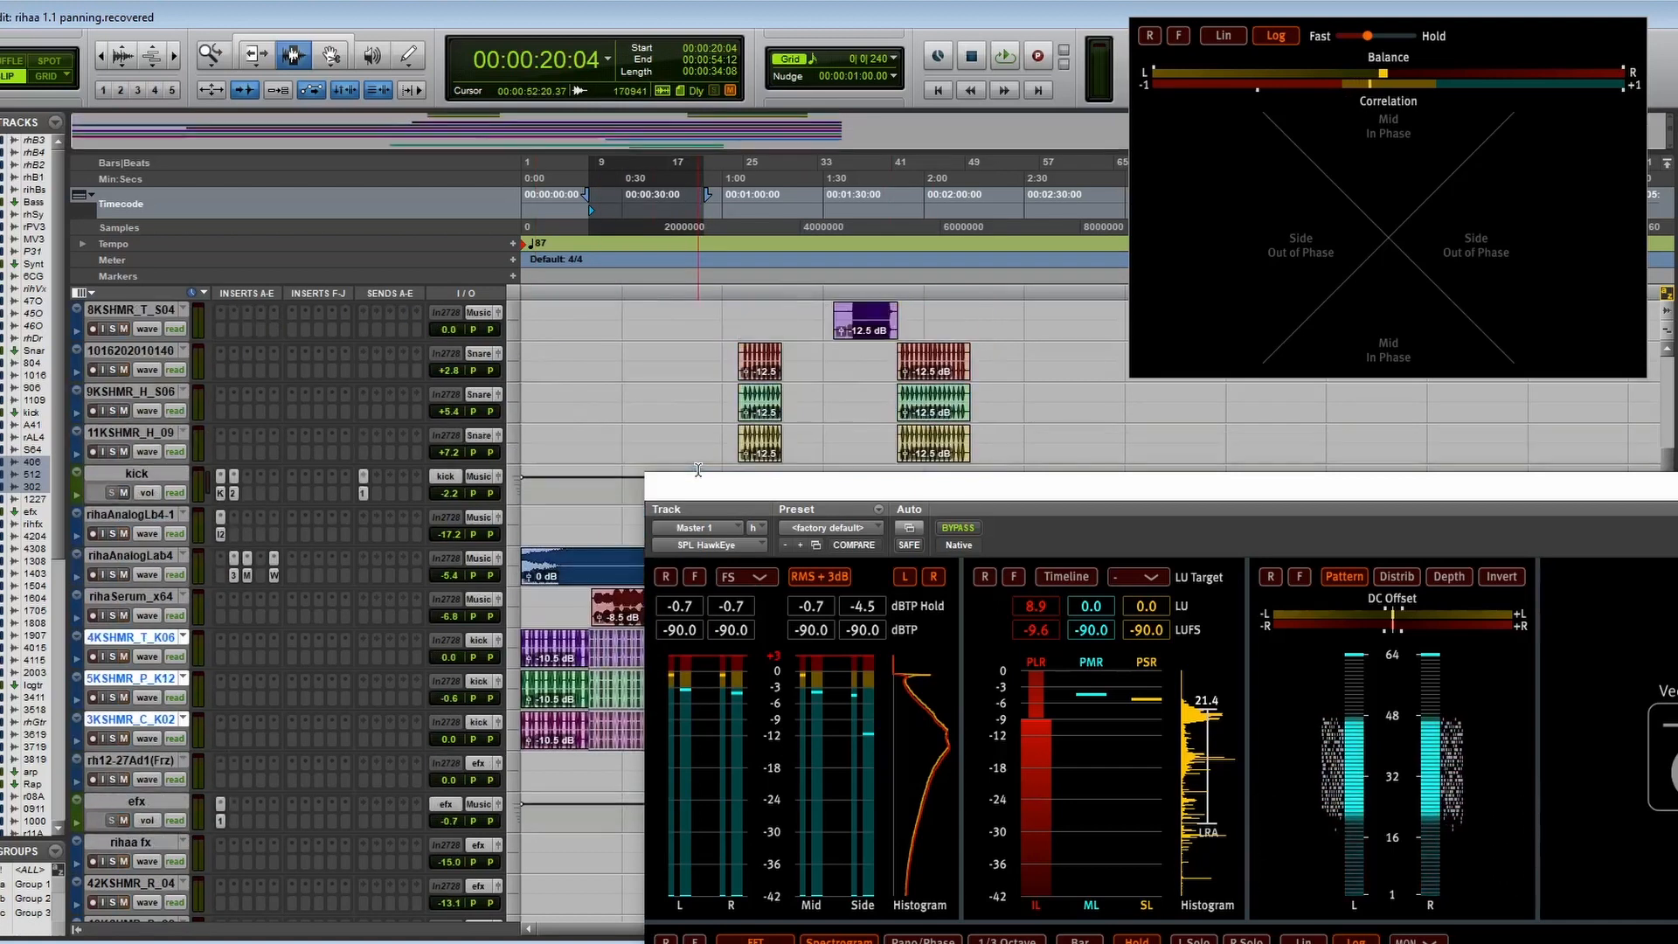
{"action": "left_click_drag", "start_coordinate": [763, 492], "coordinate": [1016, 503]}
{"action": "scroll", "coordinate": [743, 541], "scroll_direction": "up", "scroll_amount": 5}
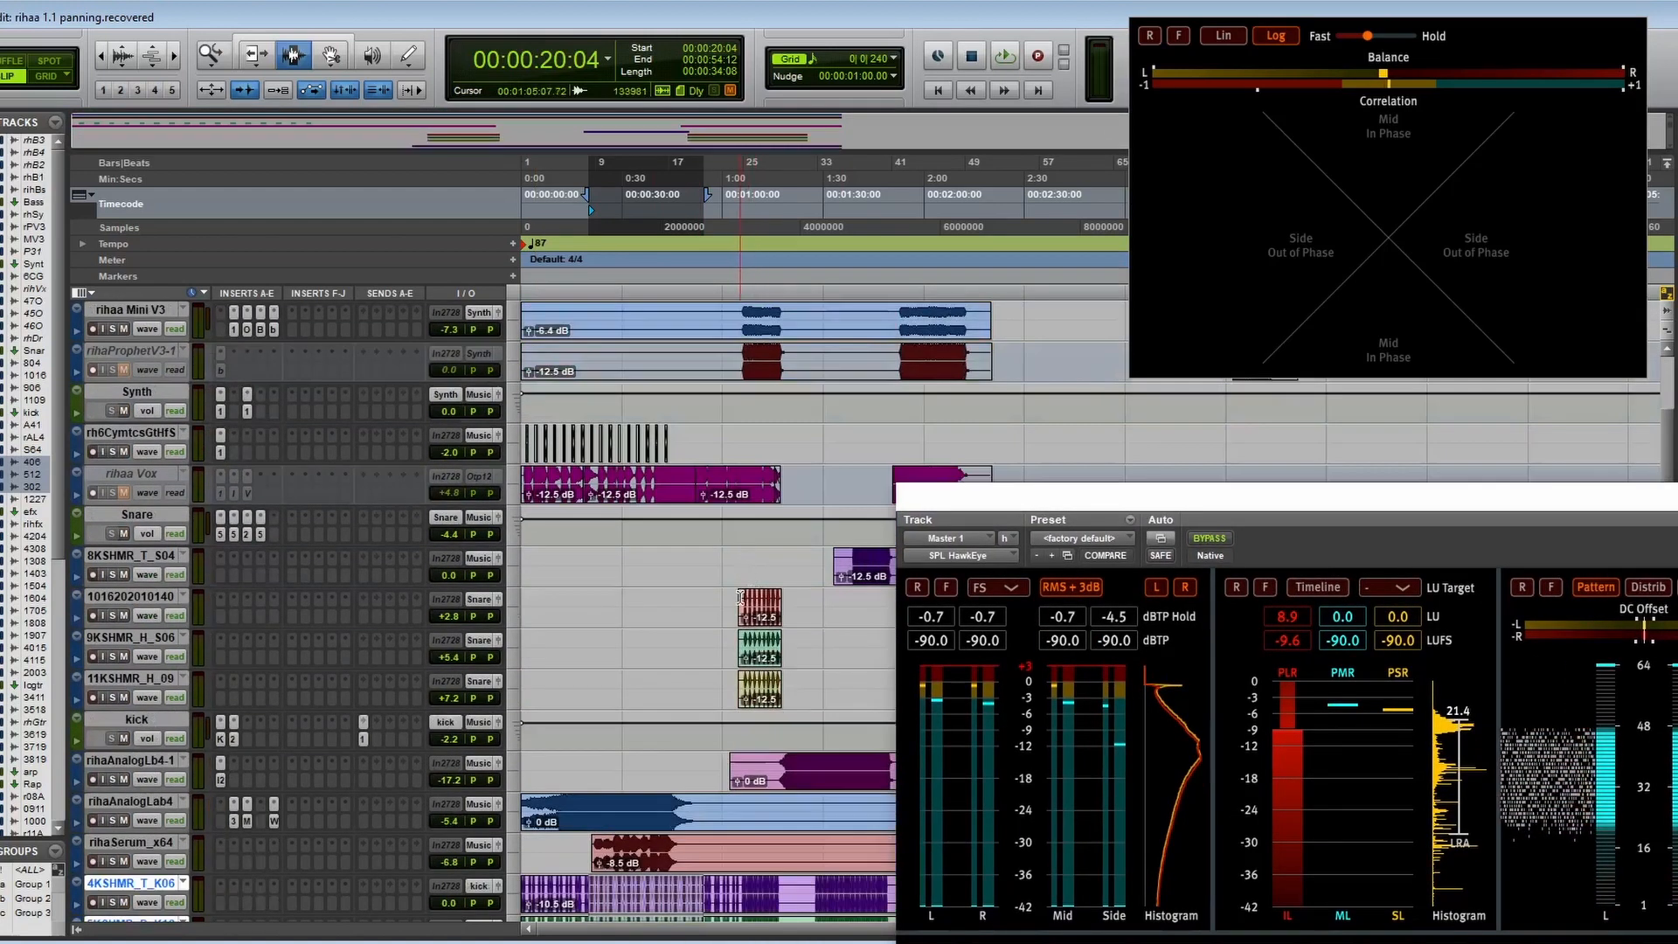
{"action": "left_click", "coordinate": [742, 597]}
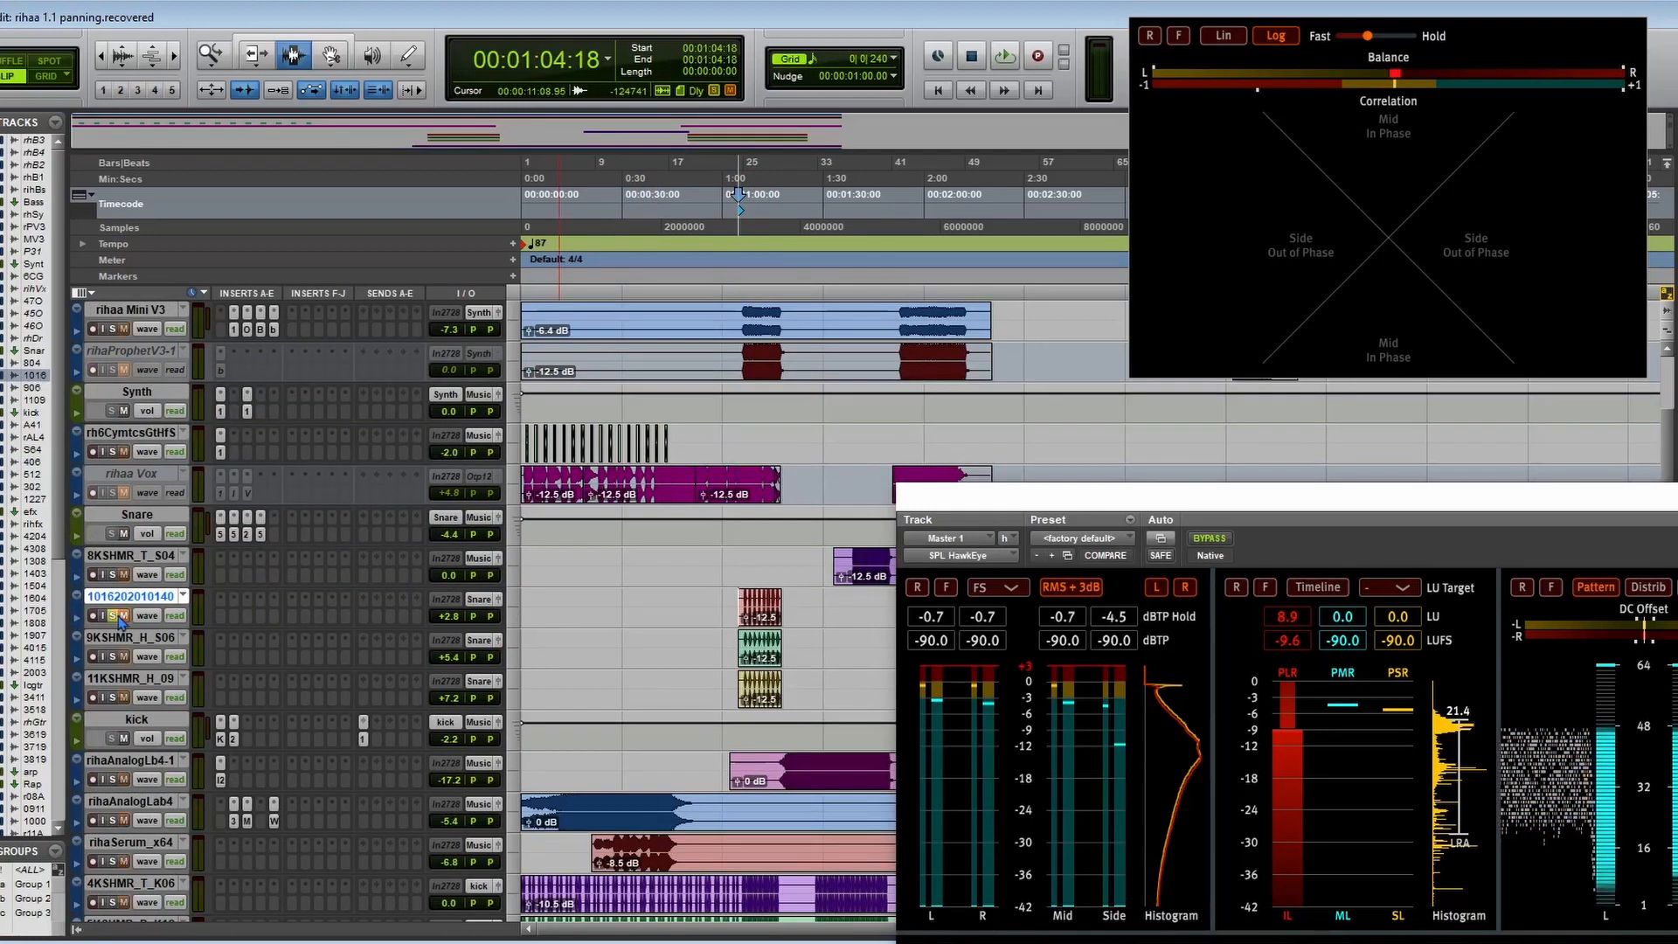
{"action": "key", "text": "space"}
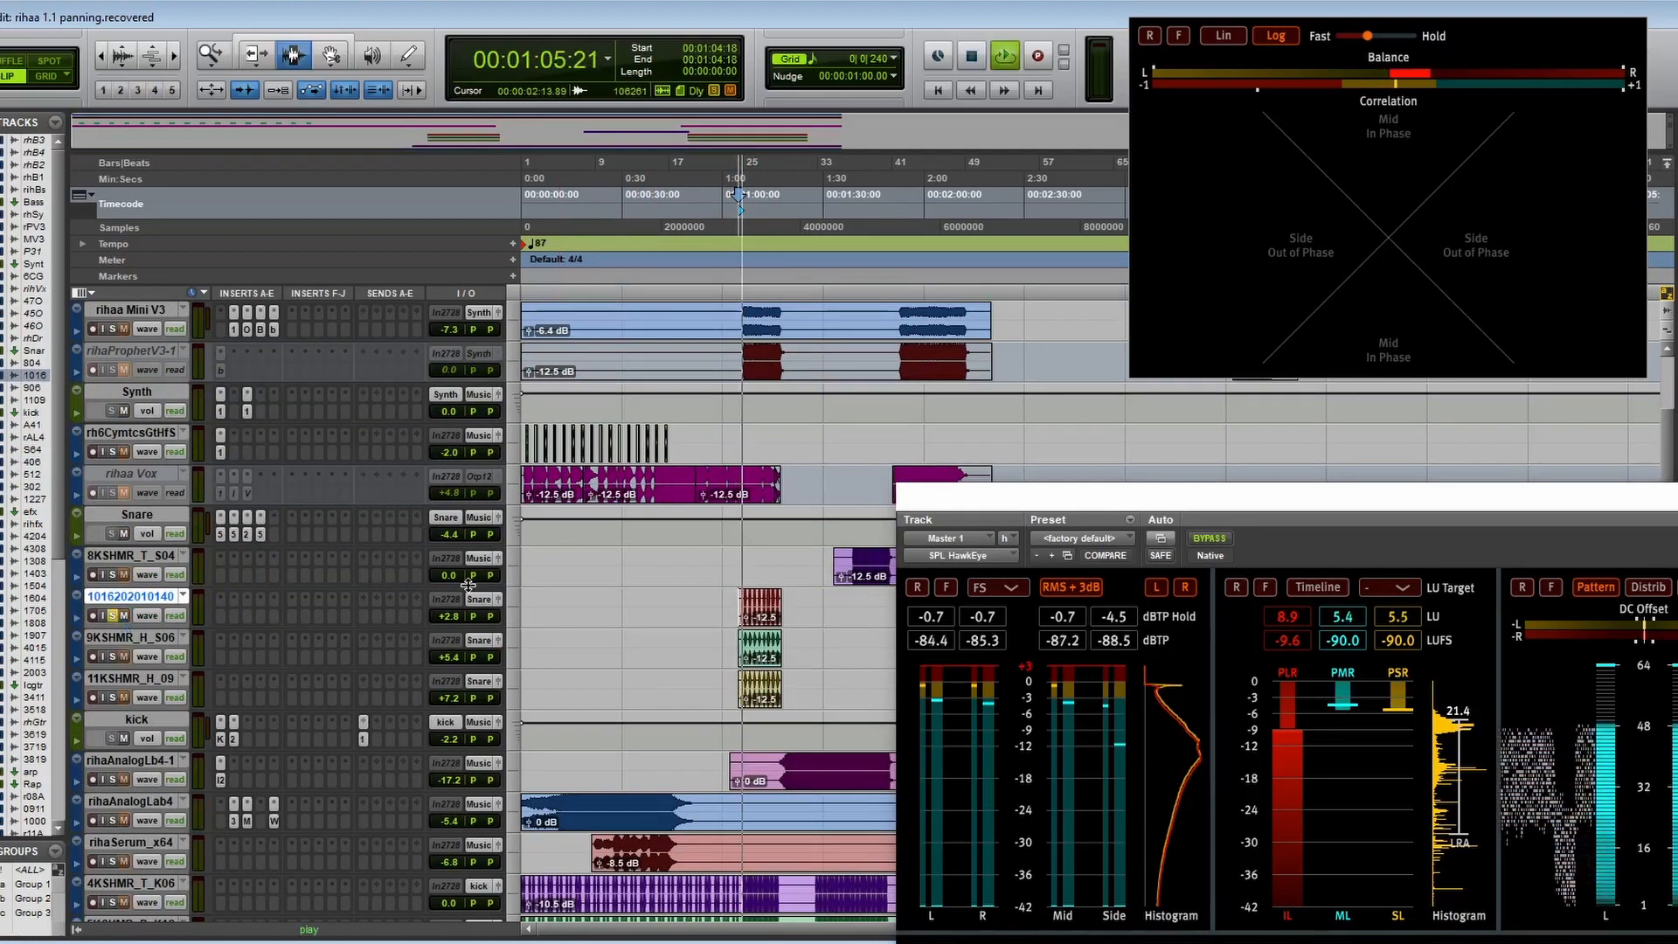
{"action": "left_click", "coordinate": [497, 601]}
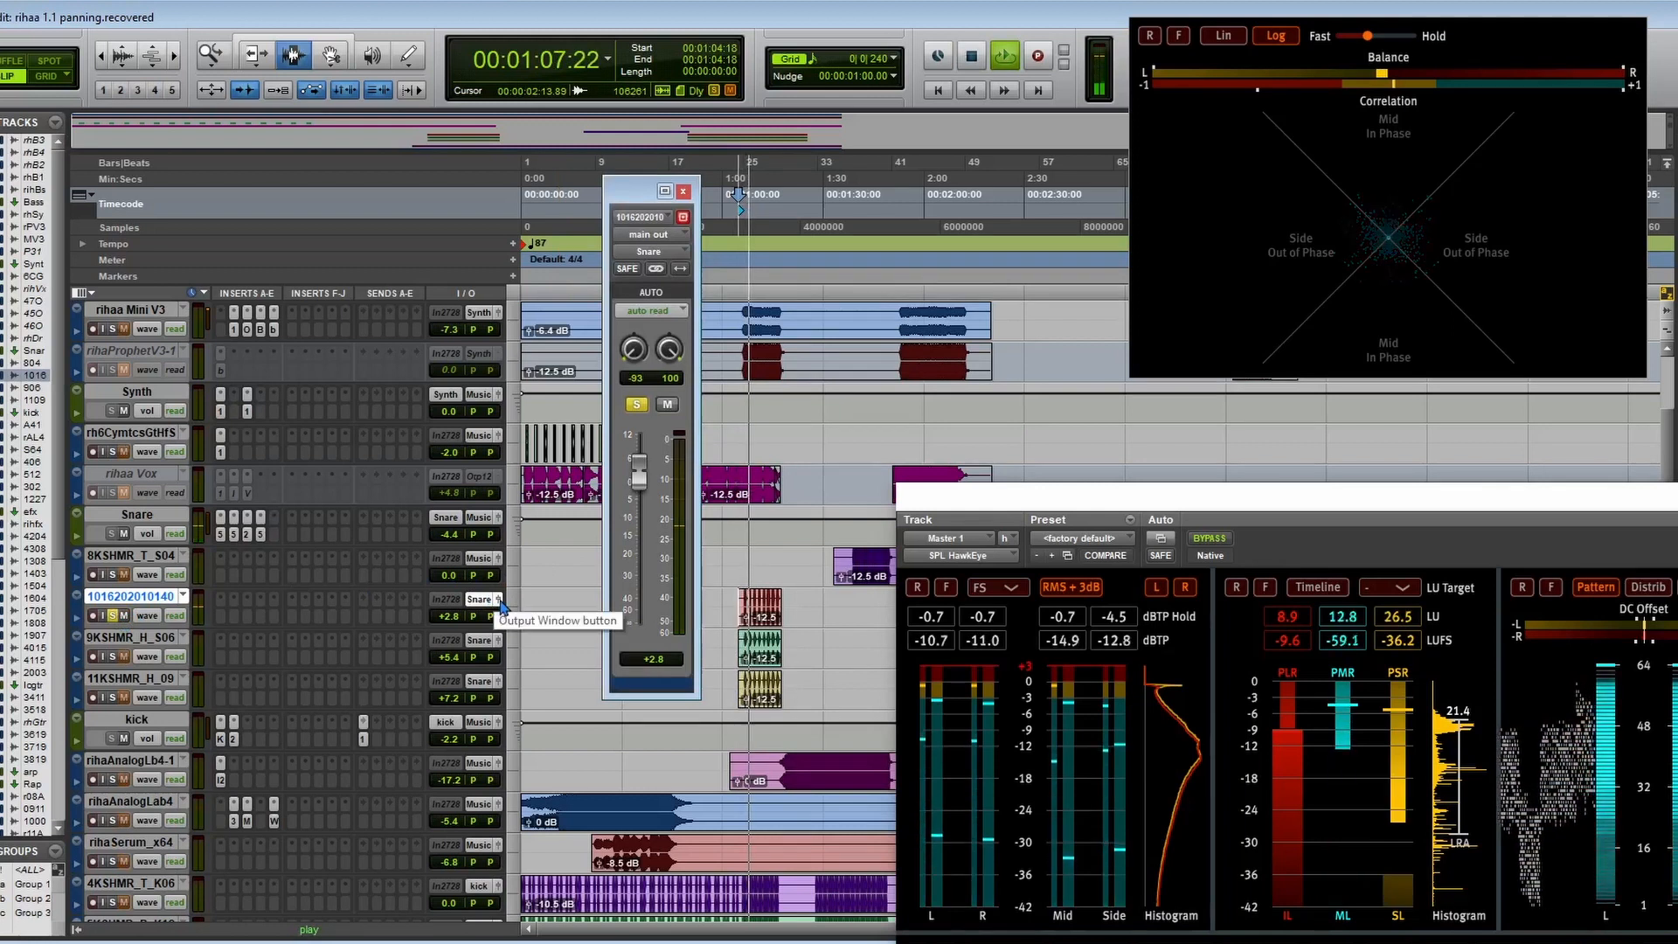
{"action": "key", "text": "space"}
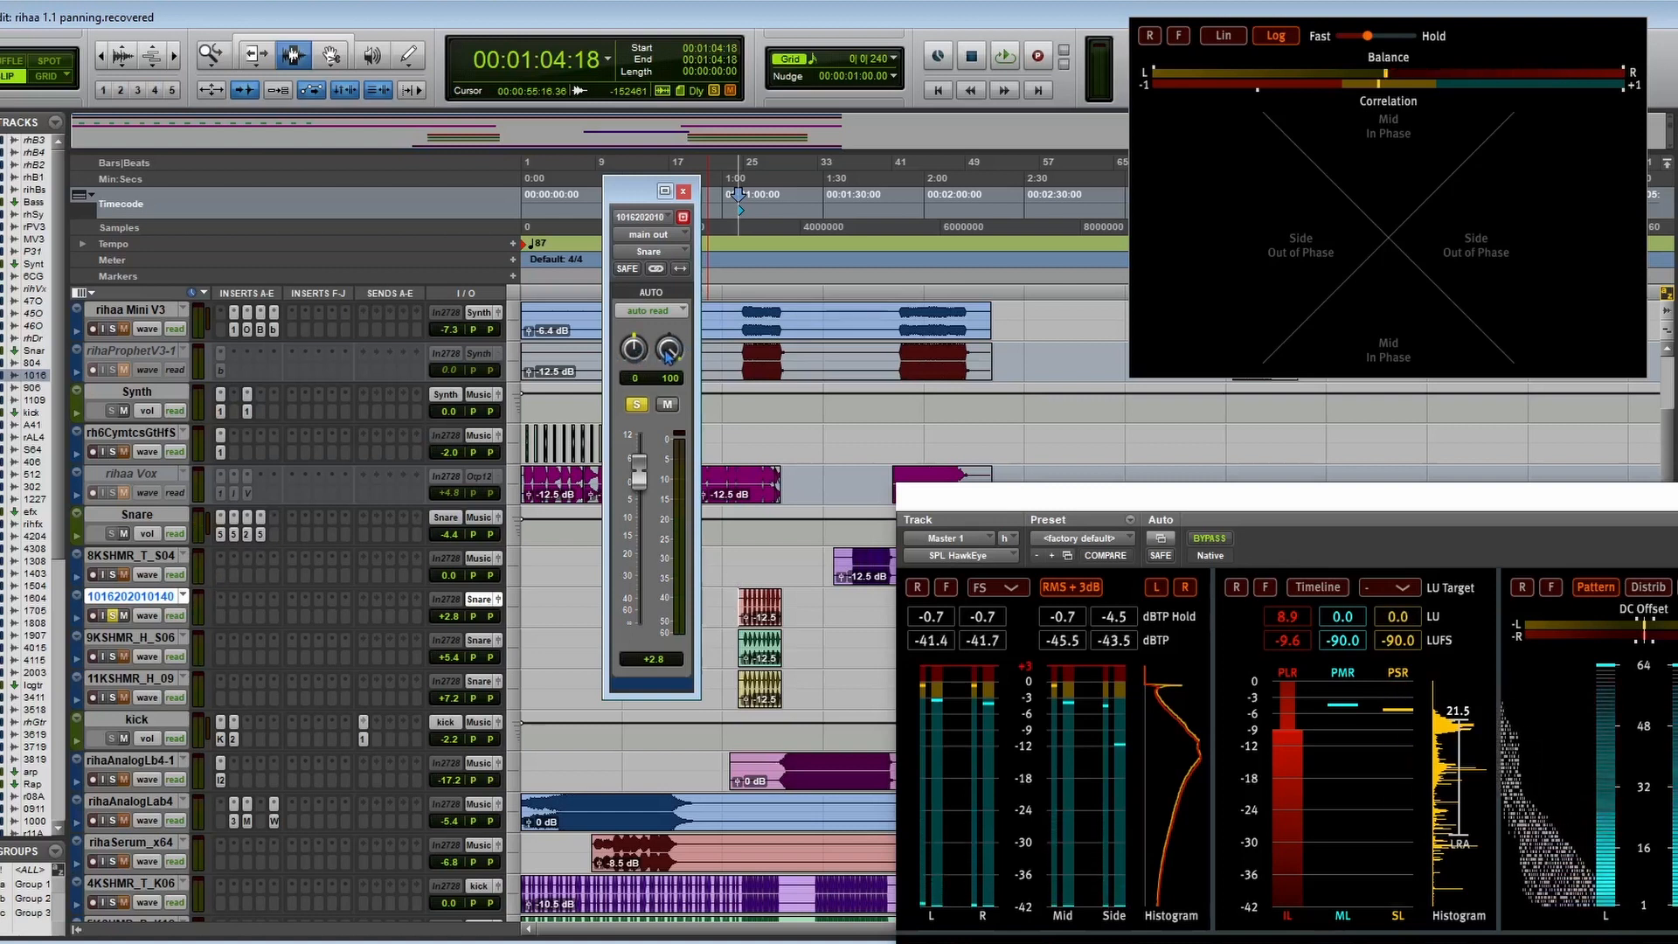
{"action": "key", "text": "space"}
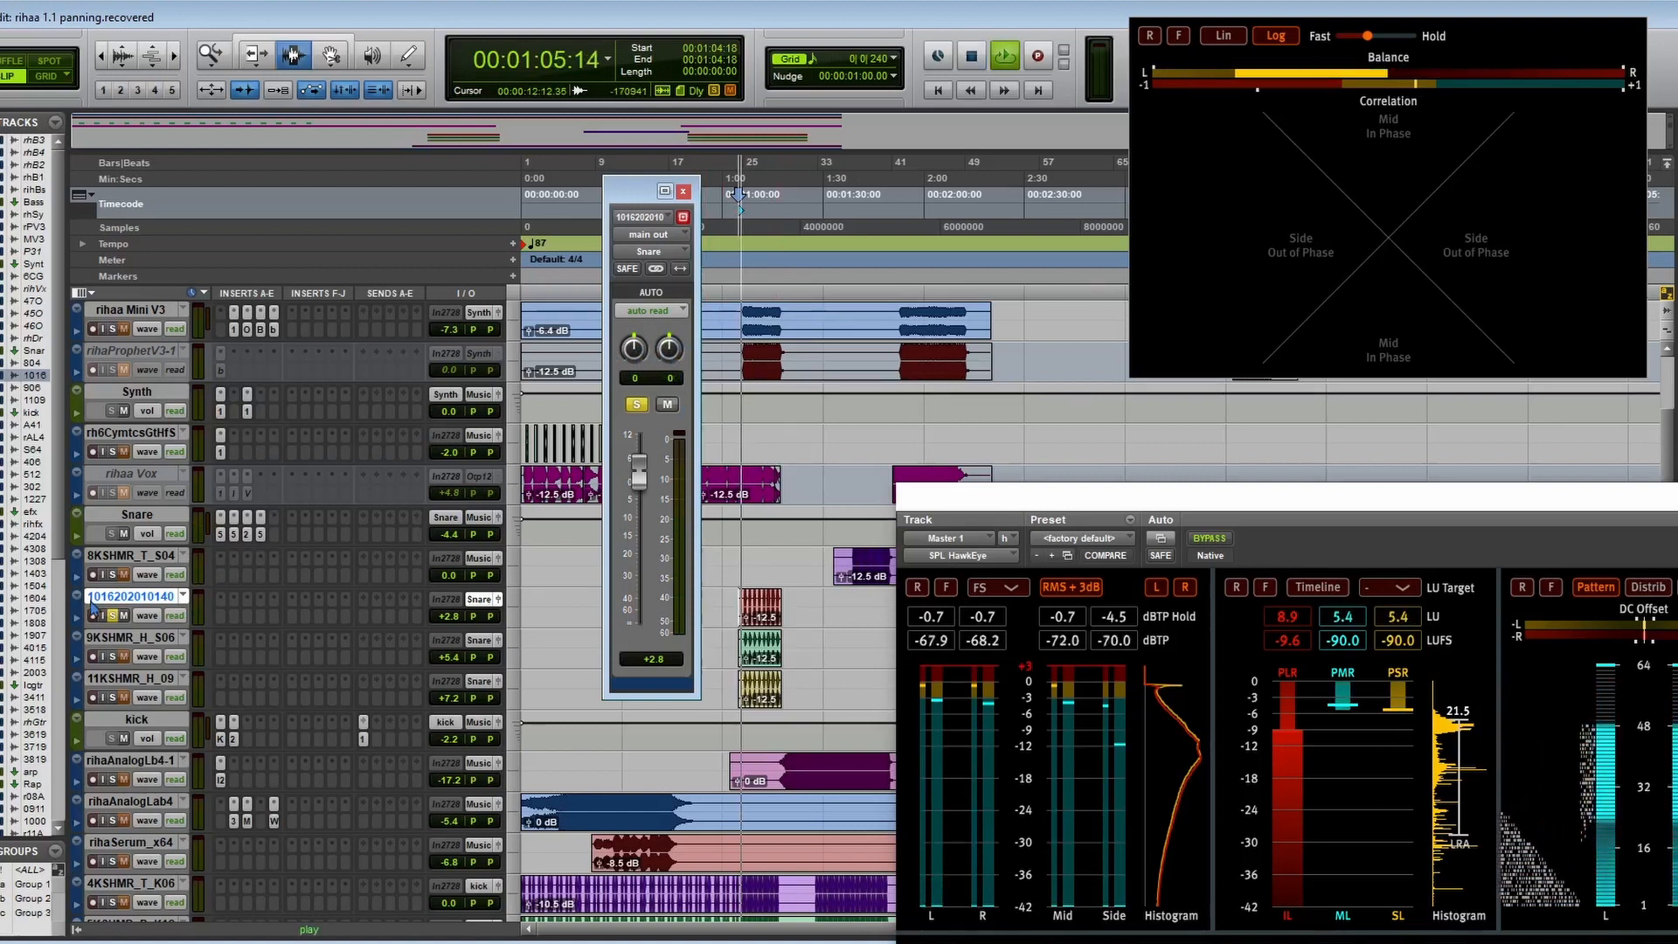
{"action": "left_click", "coordinate": [113, 615]}
{"action": "left_click", "coordinate": [112, 656]}
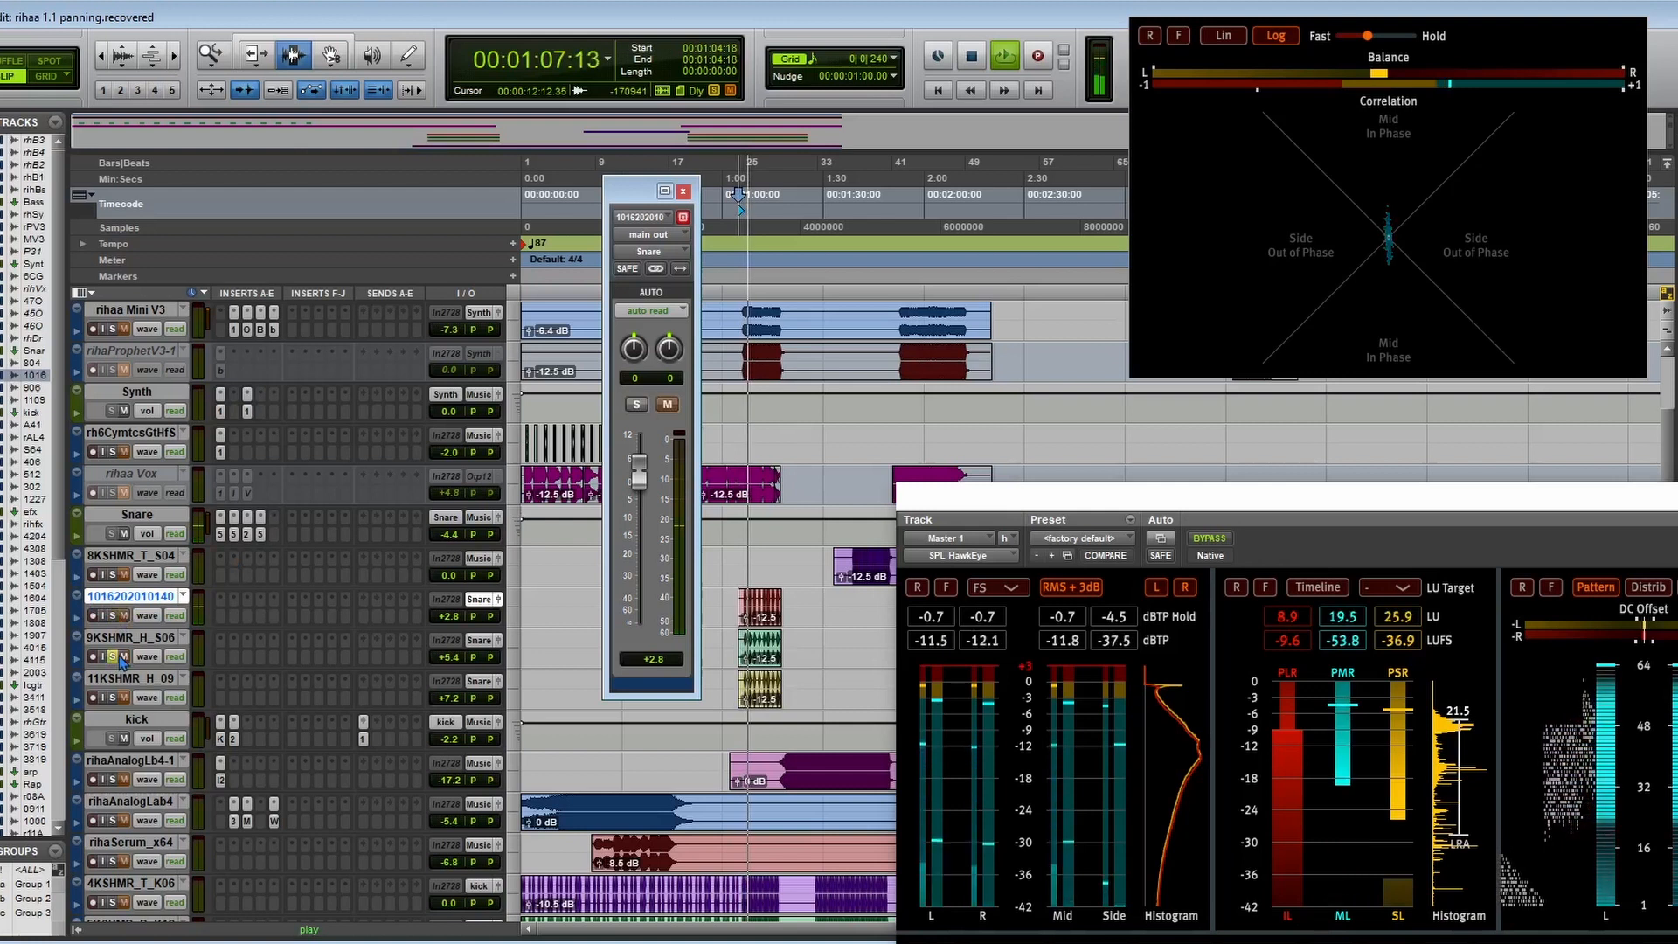
Try a pan of 63 left and 56 right on the 9KSHMR_H_S06 snare, and switch the solo to the 11KSHMR_H_09 track
{"action": "left_click", "coordinate": [496, 639]}
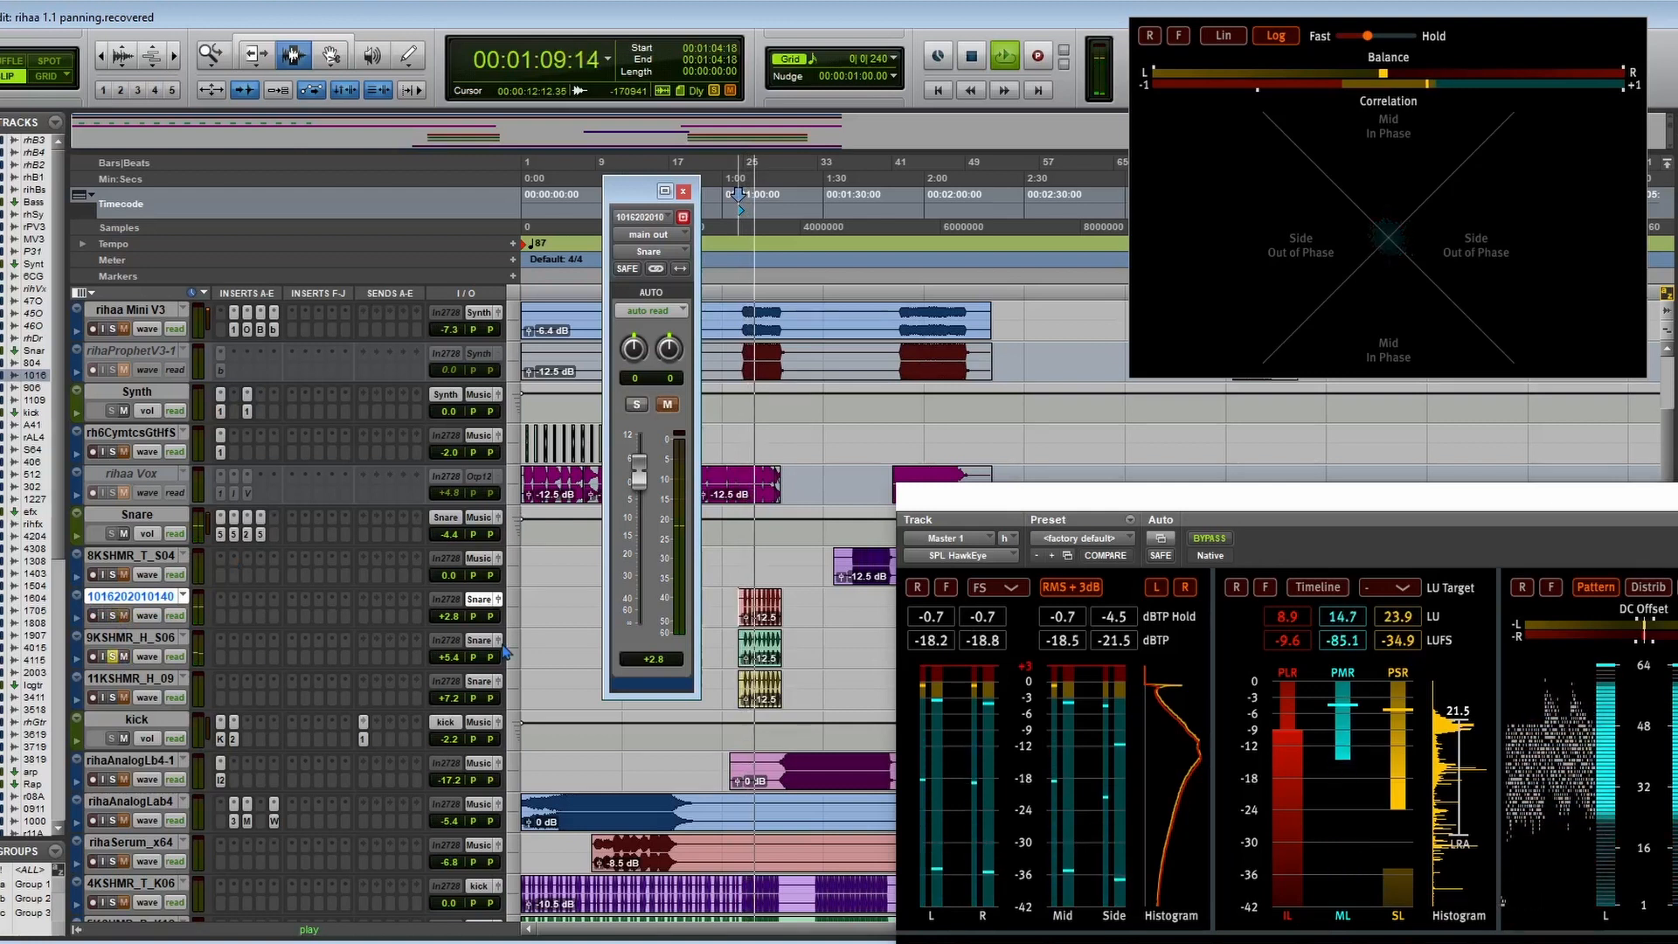
{"action": "key", "text": "space"}
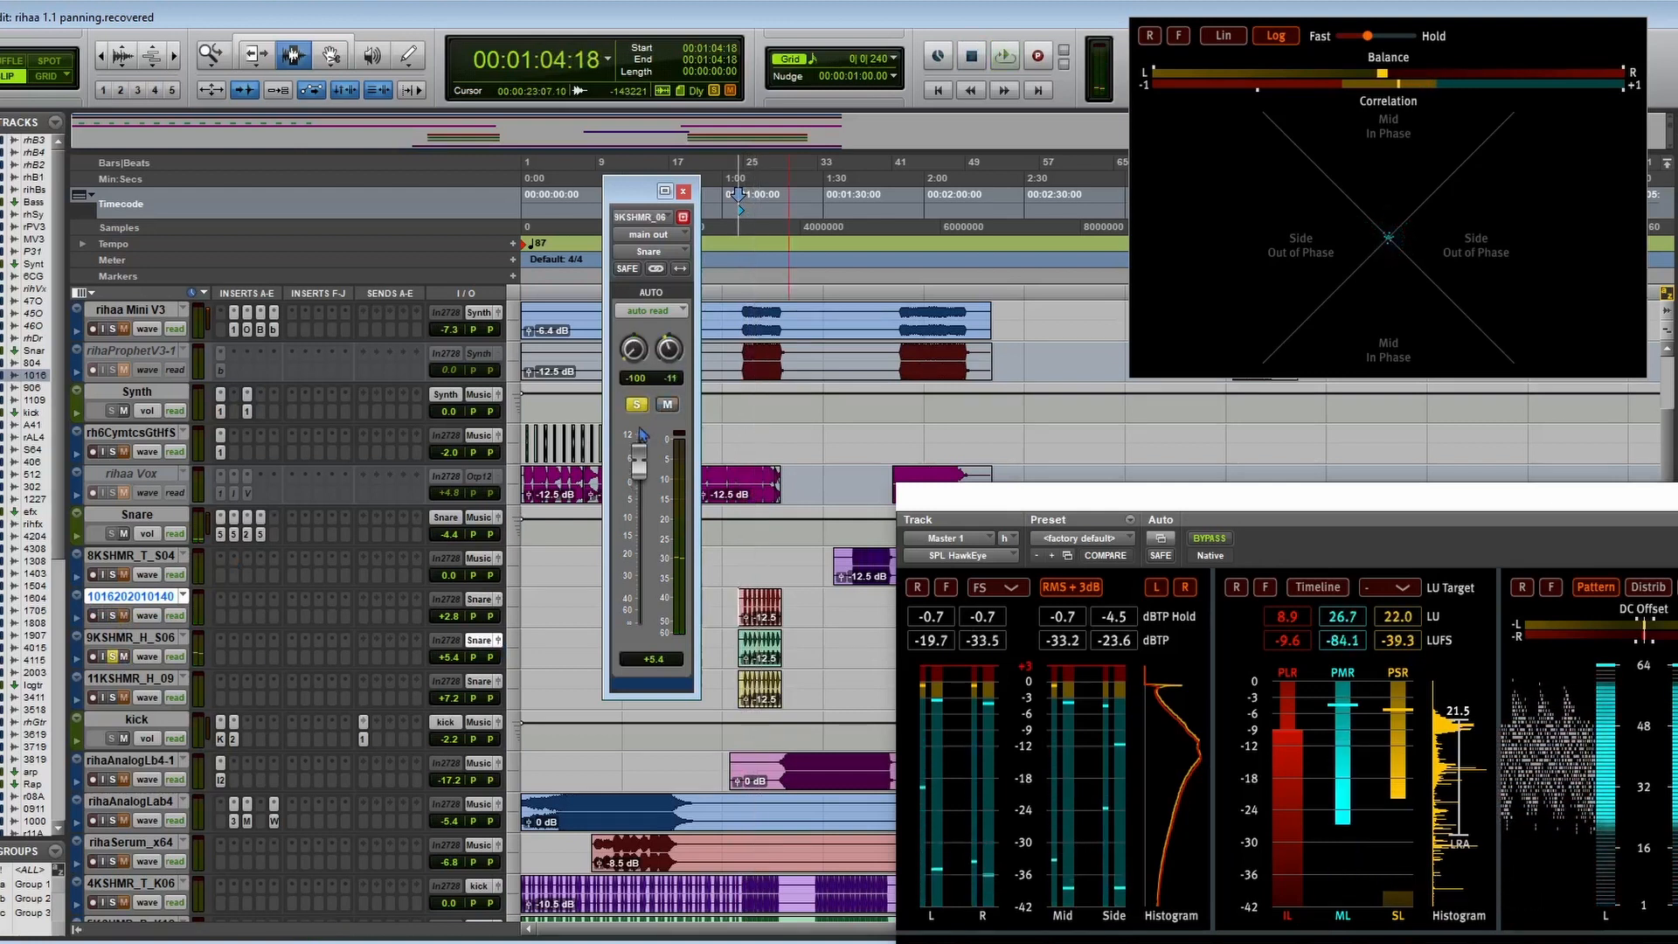
{"action": "mouse_move", "coordinate": [632, 351]}
{"action": "left_mouse_down"}
{"action": "mouse_move", "coordinate": [645, 306]}
{"action": "mouse_move", "coordinate": [636, 325]}
{"action": "left_mouse_up"}
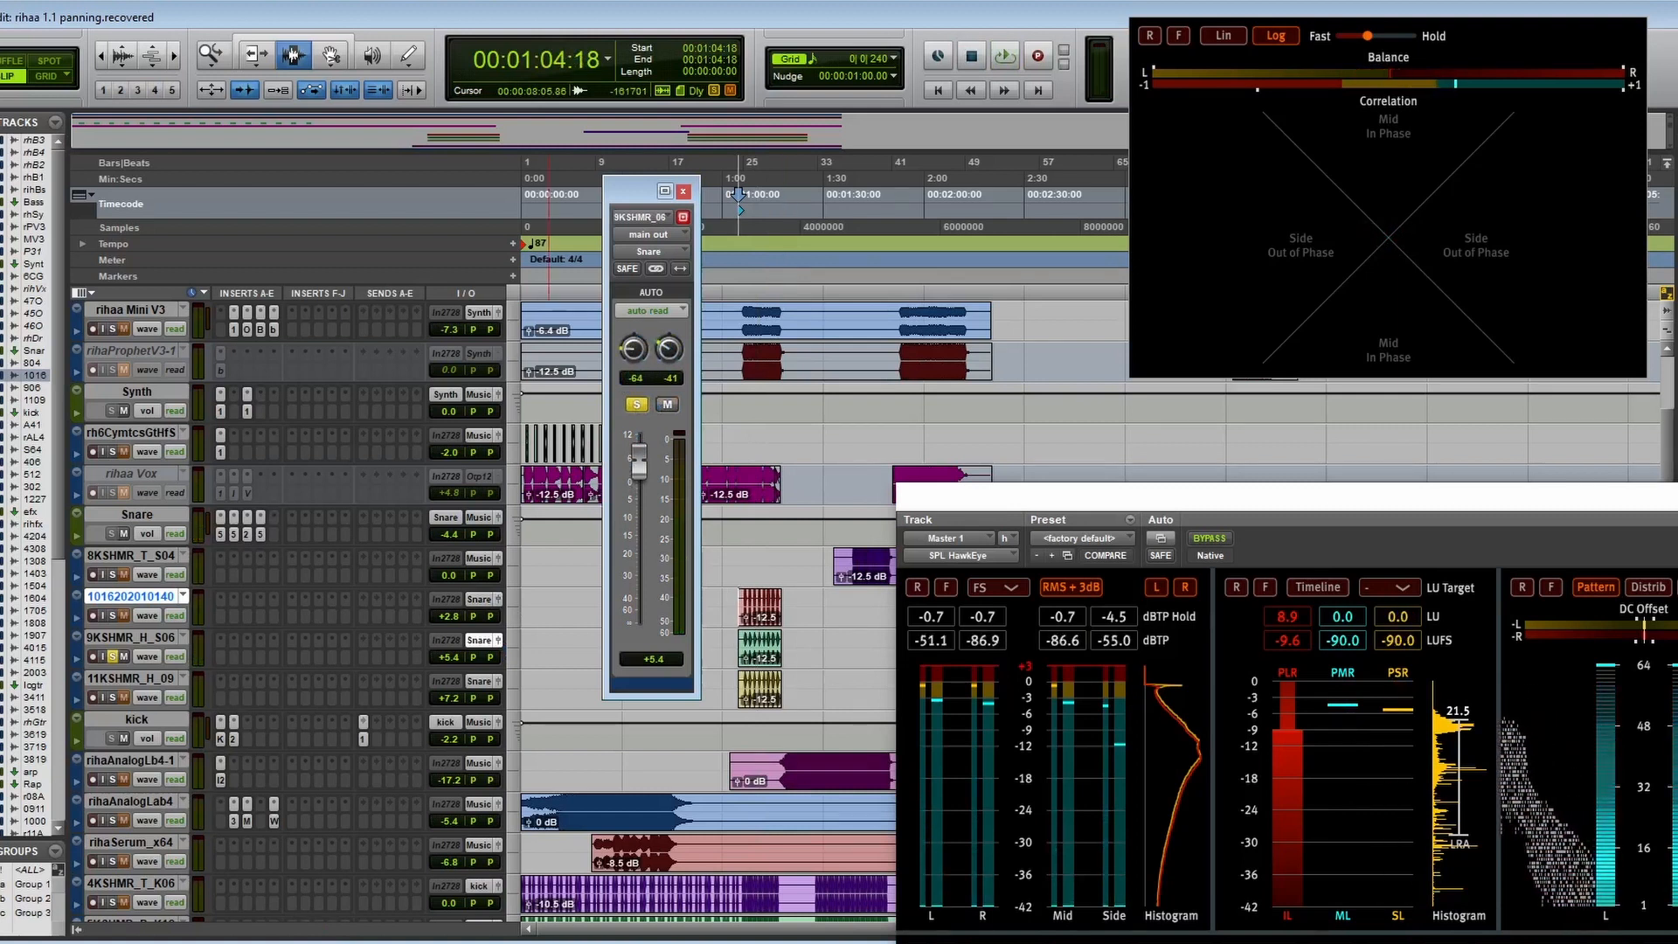
{"action": "left_click", "coordinate": [113, 698]}
{"action": "left_click_drag", "start_coordinate": [670, 350], "coordinate": [721, 287]}
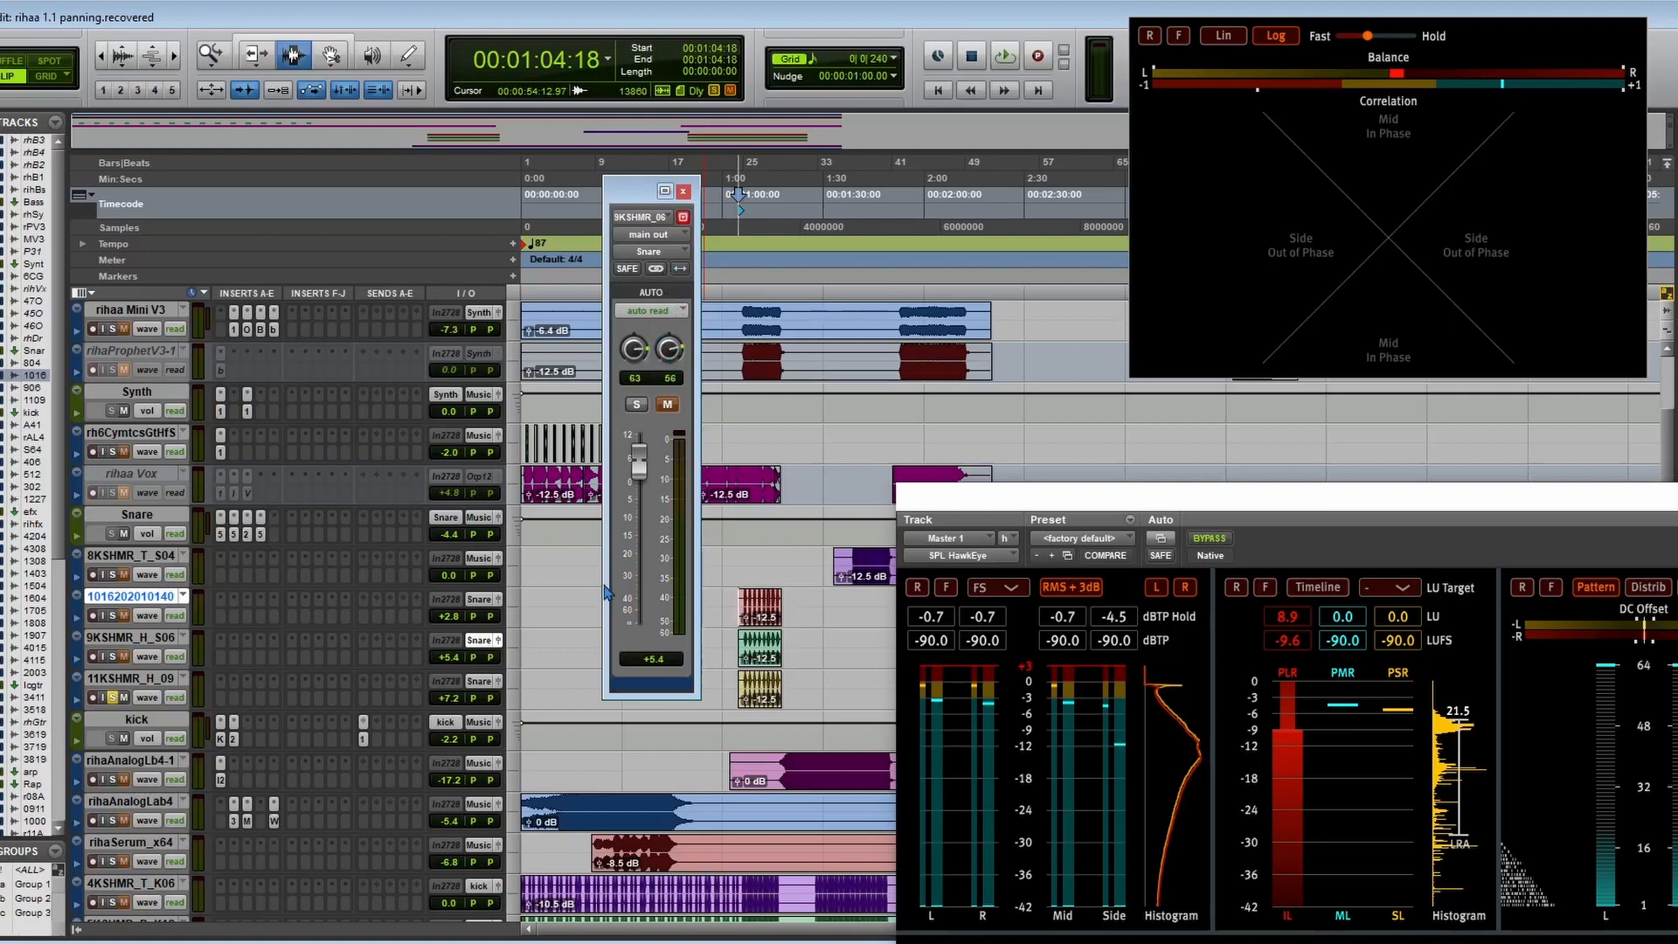
Adjust the pan of the soloed 11KSHMR_H_09 snare to 46 left and 44 right while playing it
{"action": "left_click", "coordinate": [500, 681]}
{"action": "left_click_drag", "start_coordinate": [640, 367], "coordinate": [661, 474]}
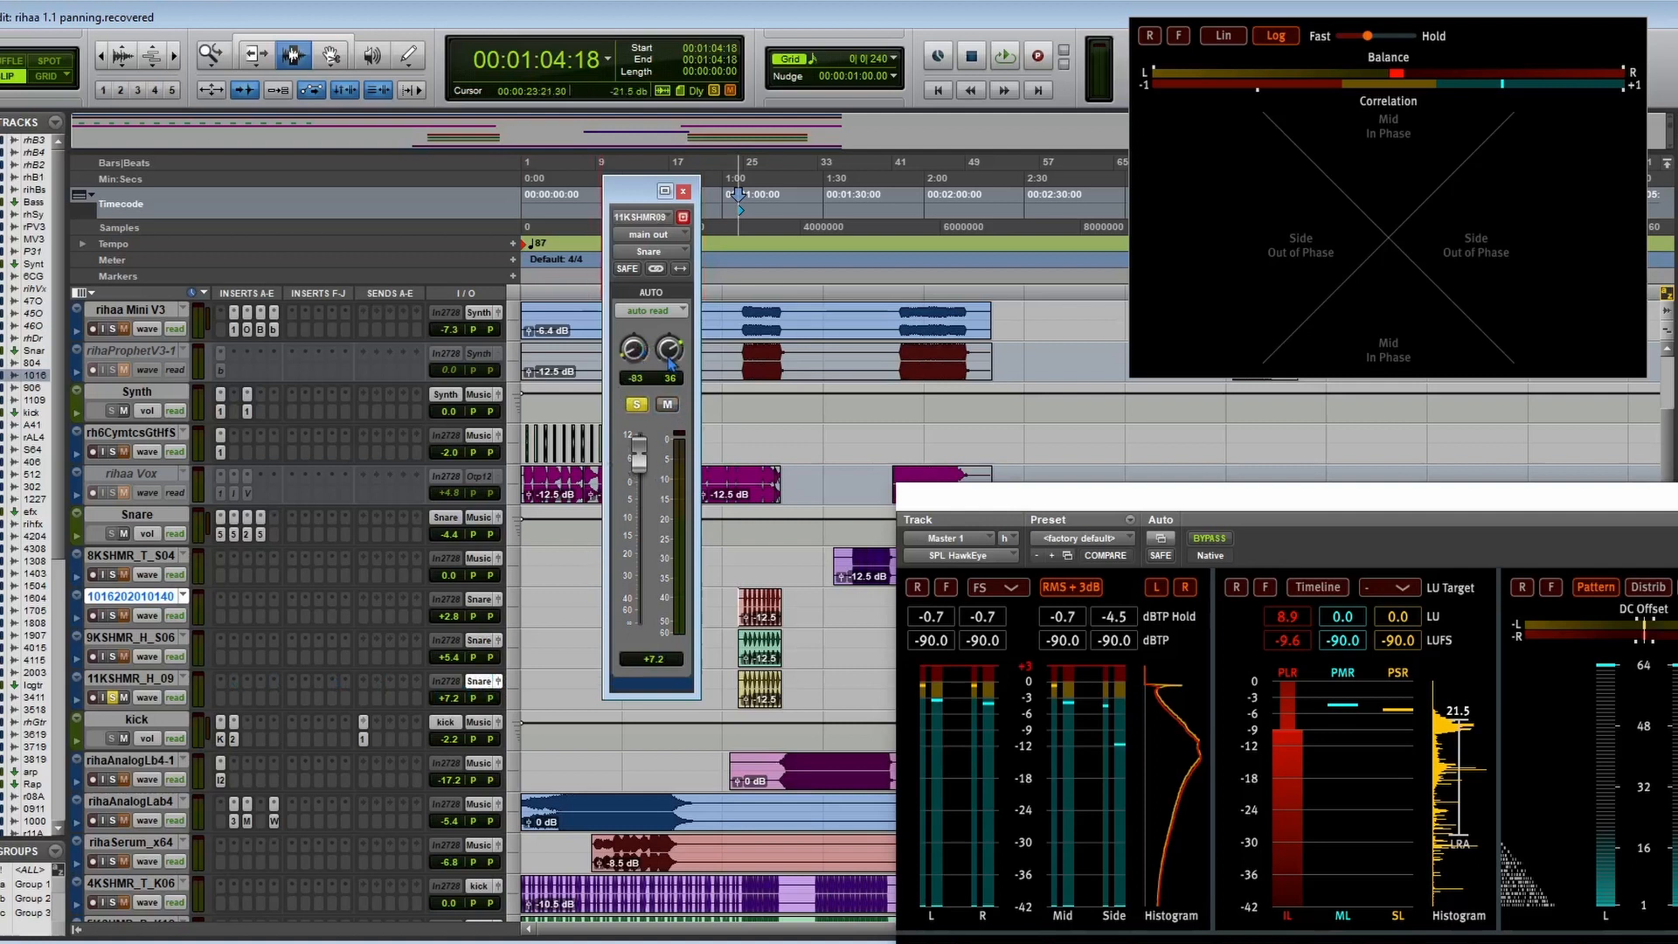
{"action": "key", "text": "space"}
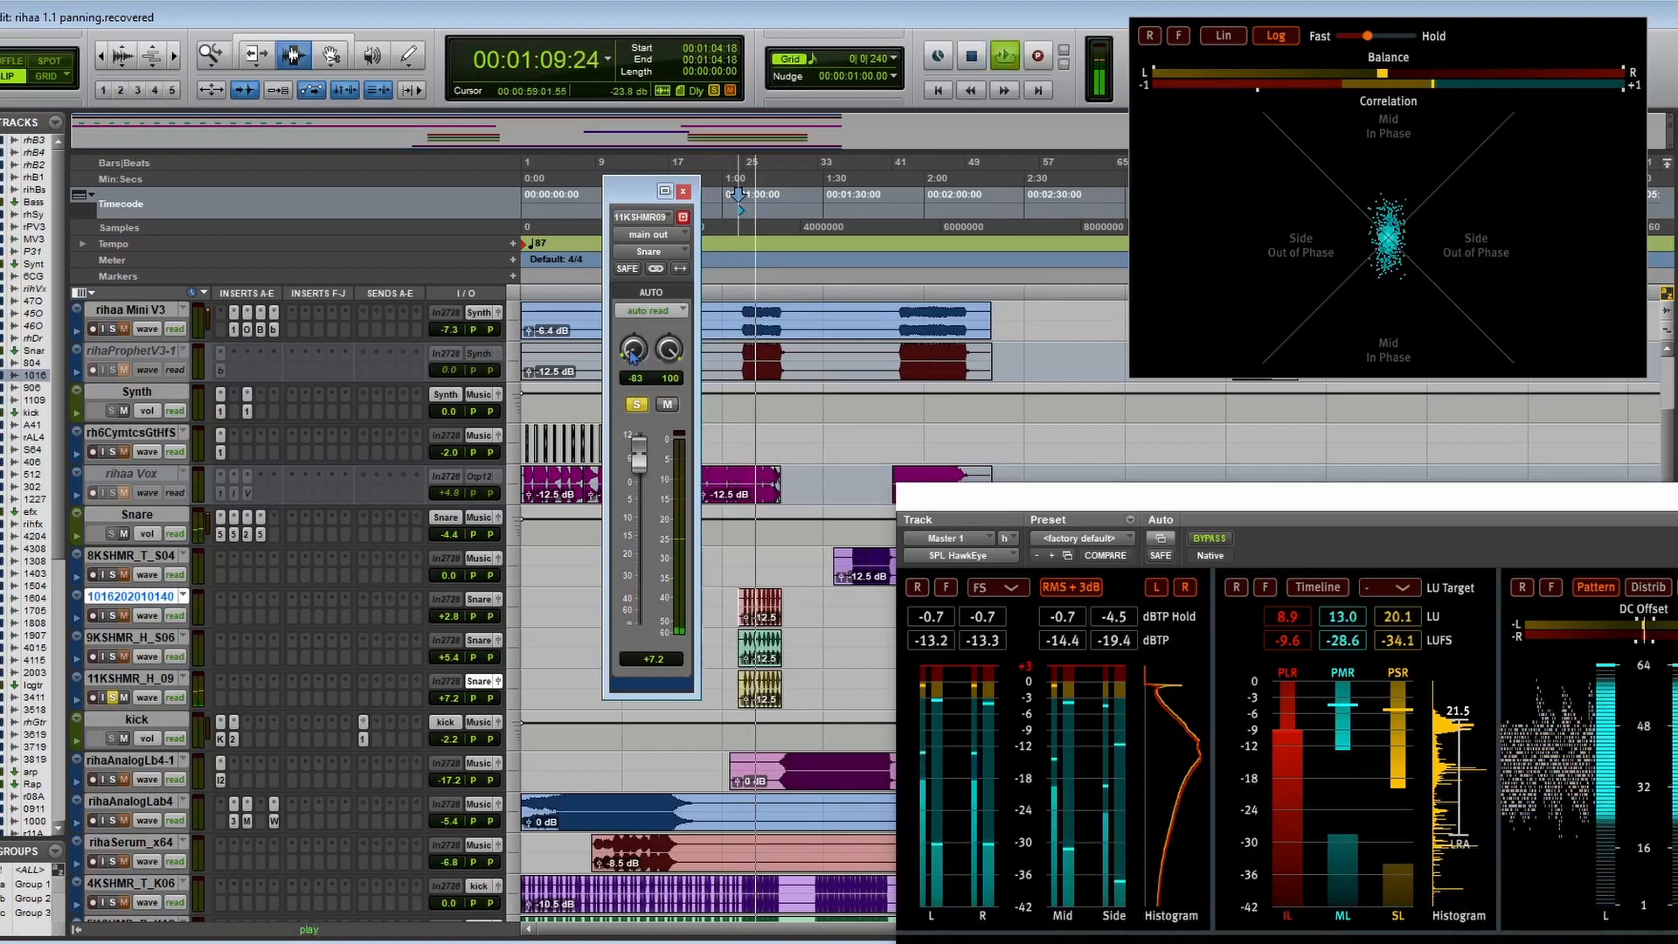
{"action": "left_click_drag", "start_coordinate": [633, 354], "coordinate": [667, 401]}
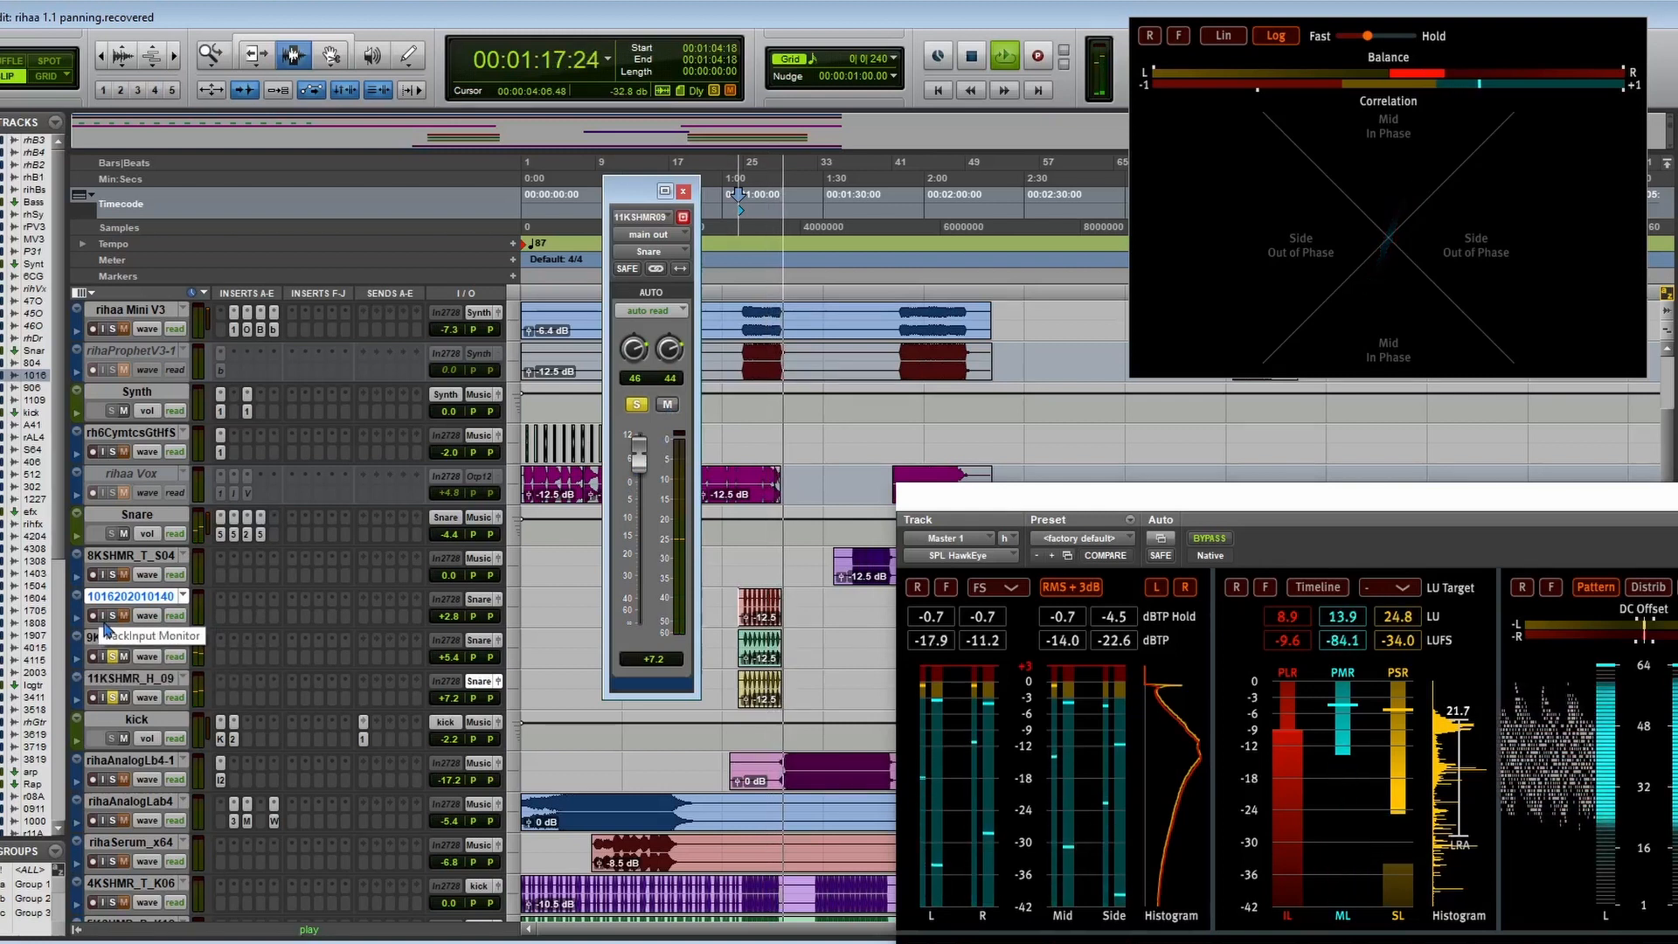
Replay the soloed 9KSHMR_H_S06 and 11KSHMR_H_09 snares together, with the pan of 9KSHMR_H_S06 set to -30 left and -32 right
{"action": "key", "text": "space"}
{"action": "key", "text": "space"}
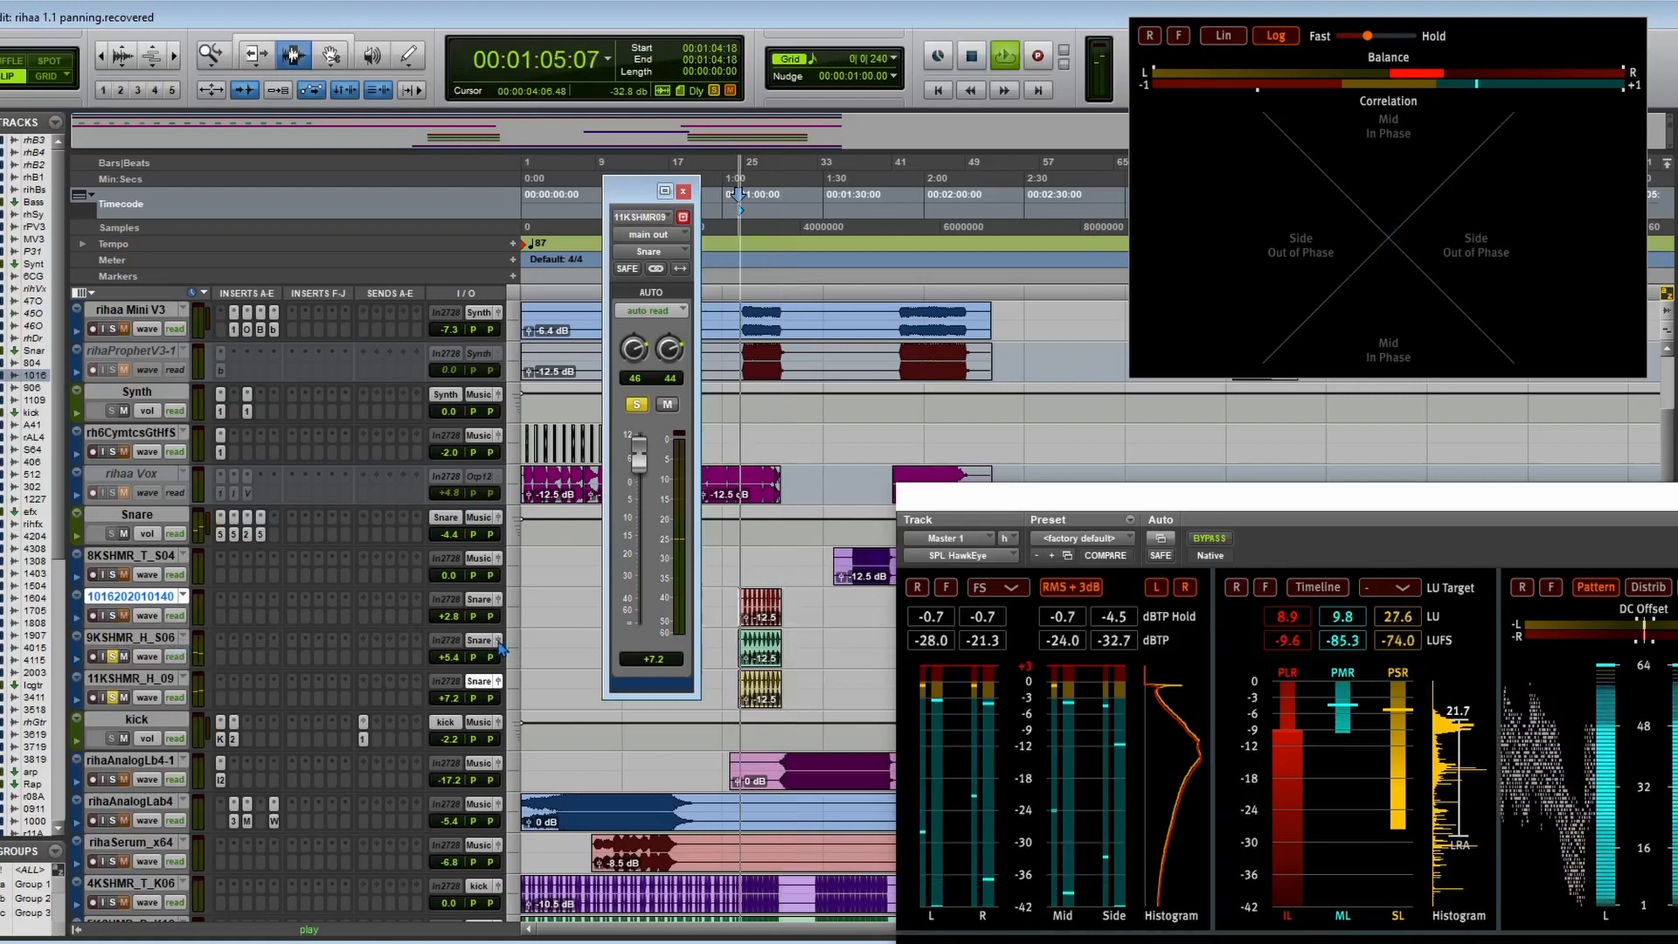
{"action": "left_click", "coordinate": [499, 642]}
{"action": "key", "text": "space"}
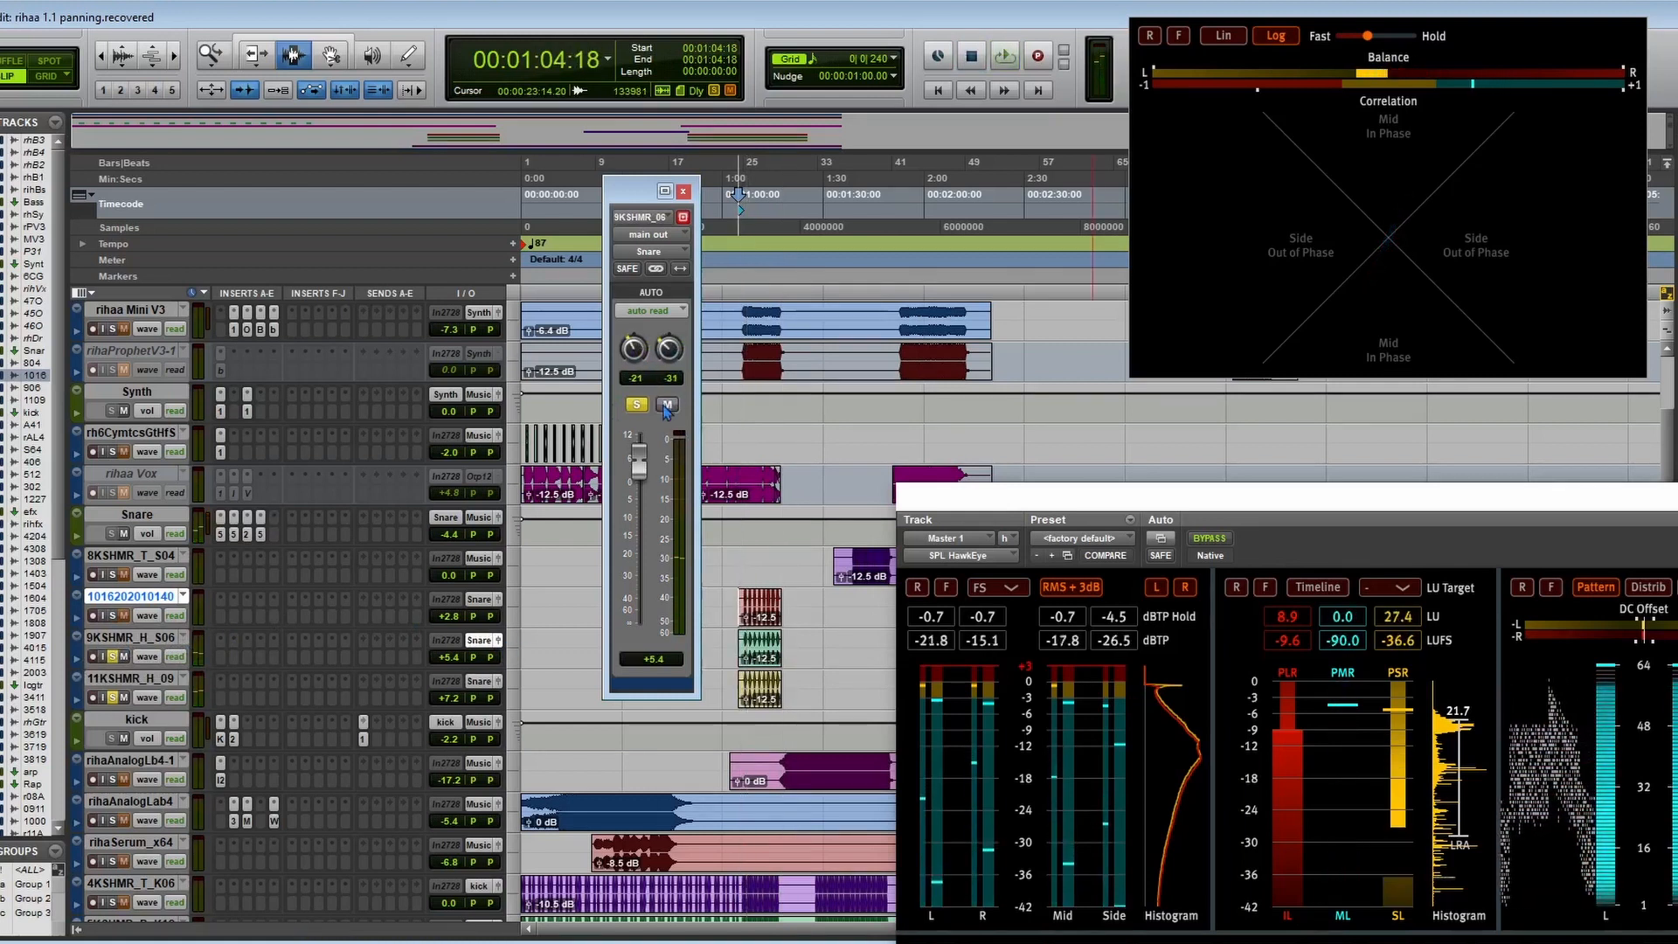
{"action": "key", "text": "space"}
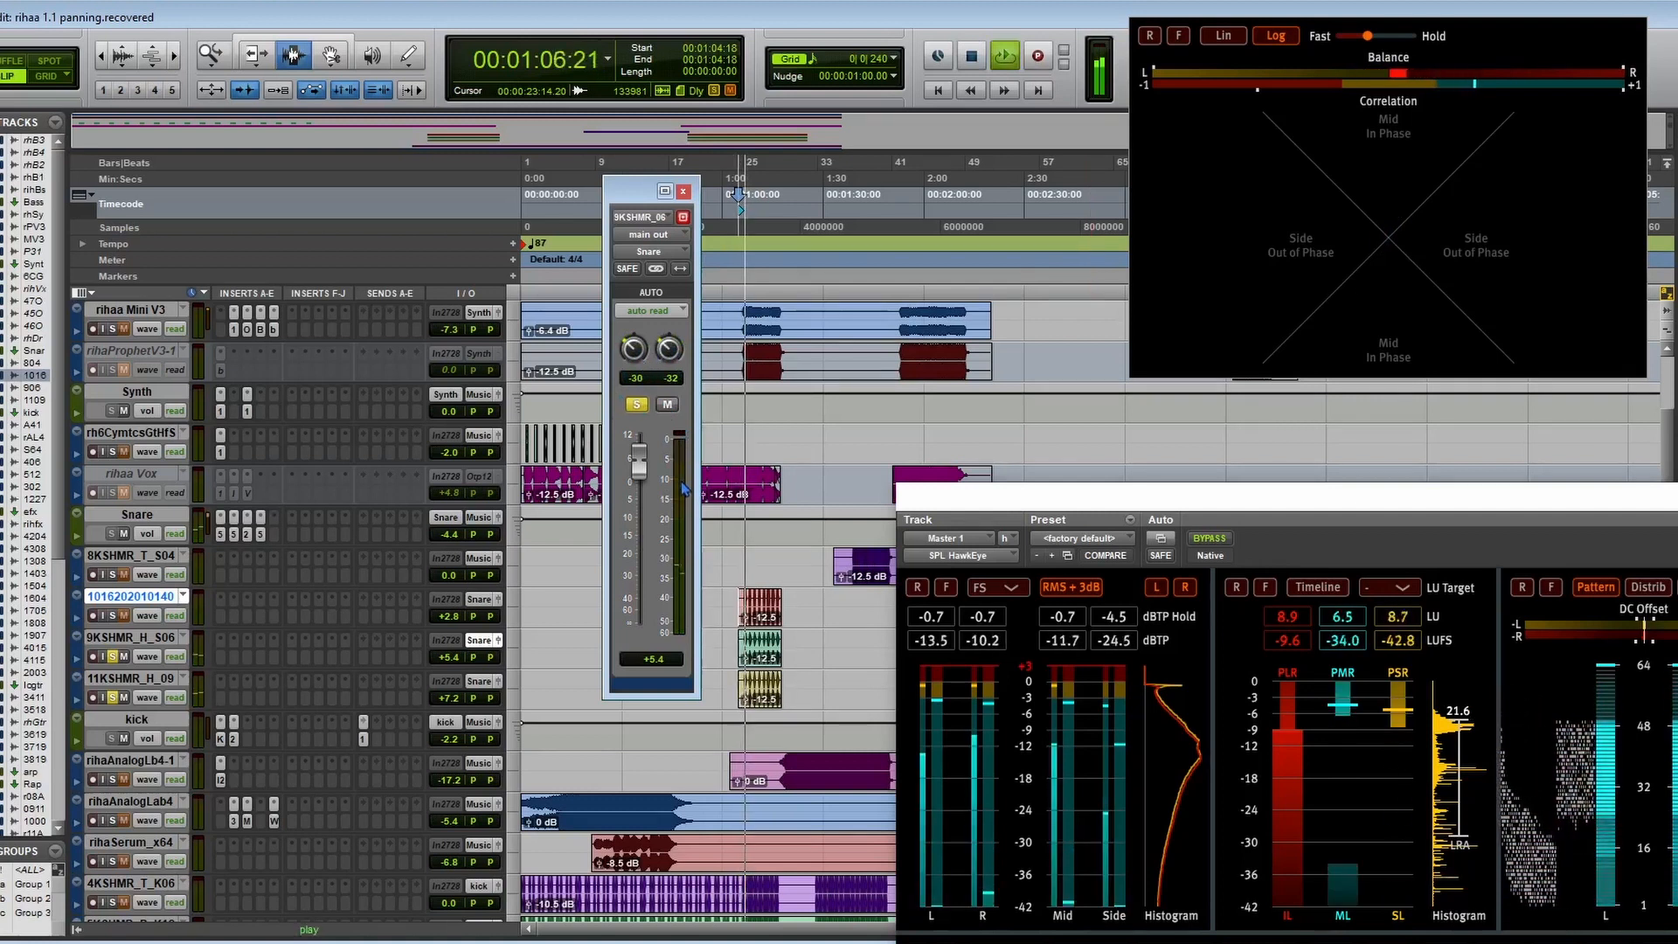
{"action": "left_click", "coordinate": [114, 615]}
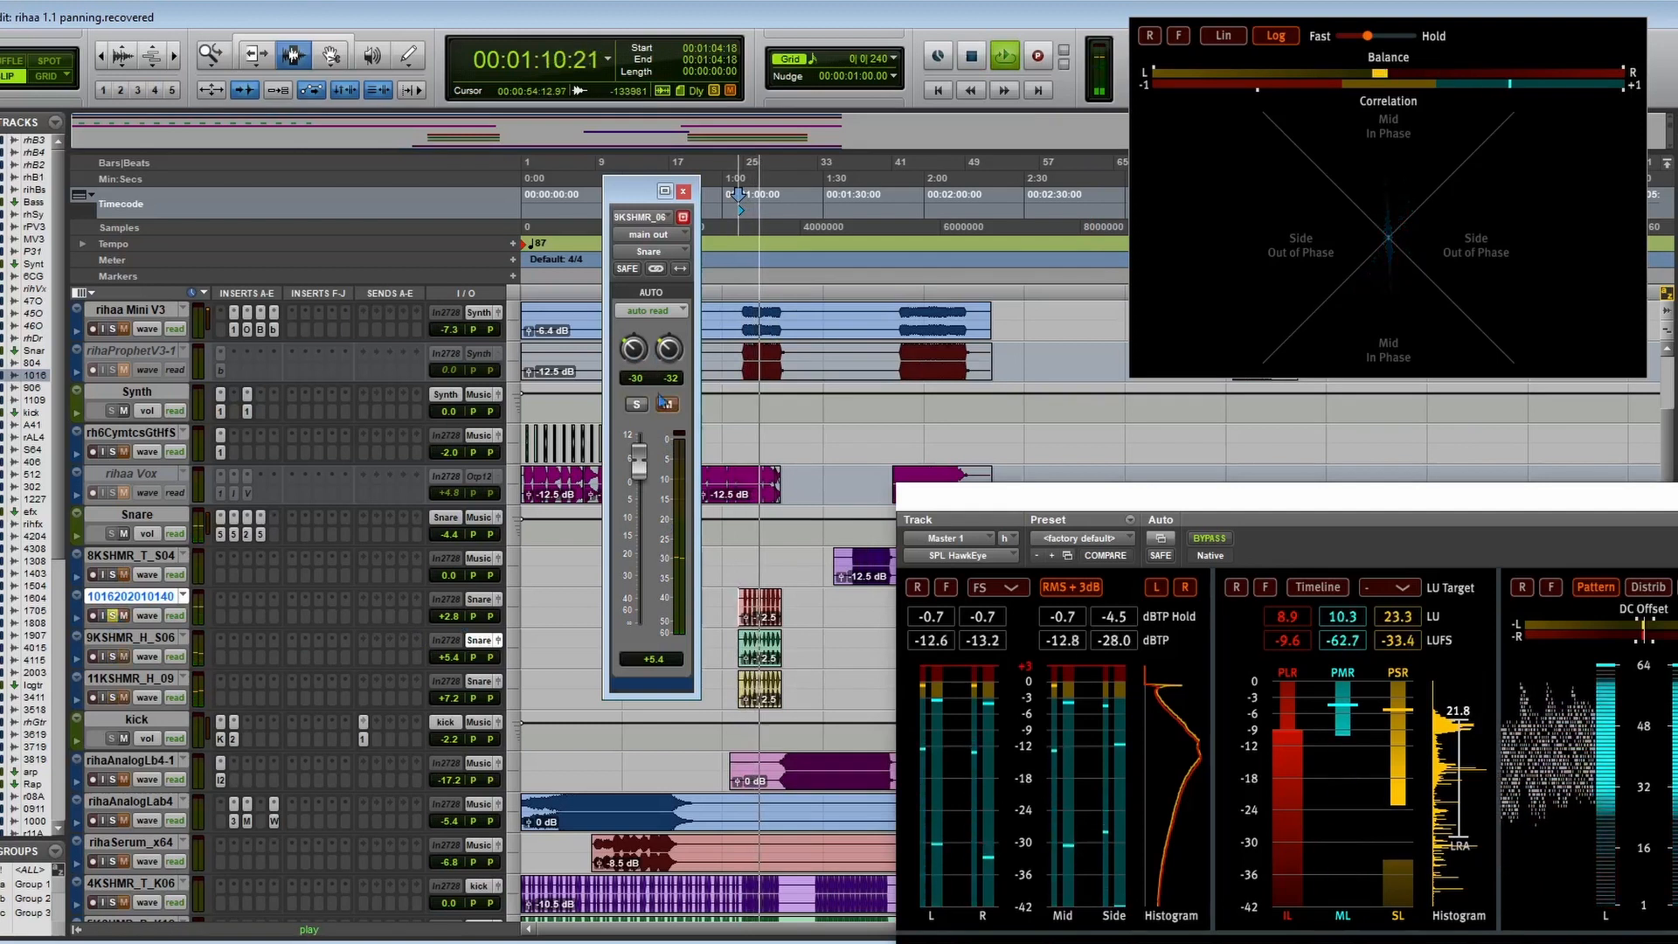
{"action": "left_click", "coordinate": [498, 600]}
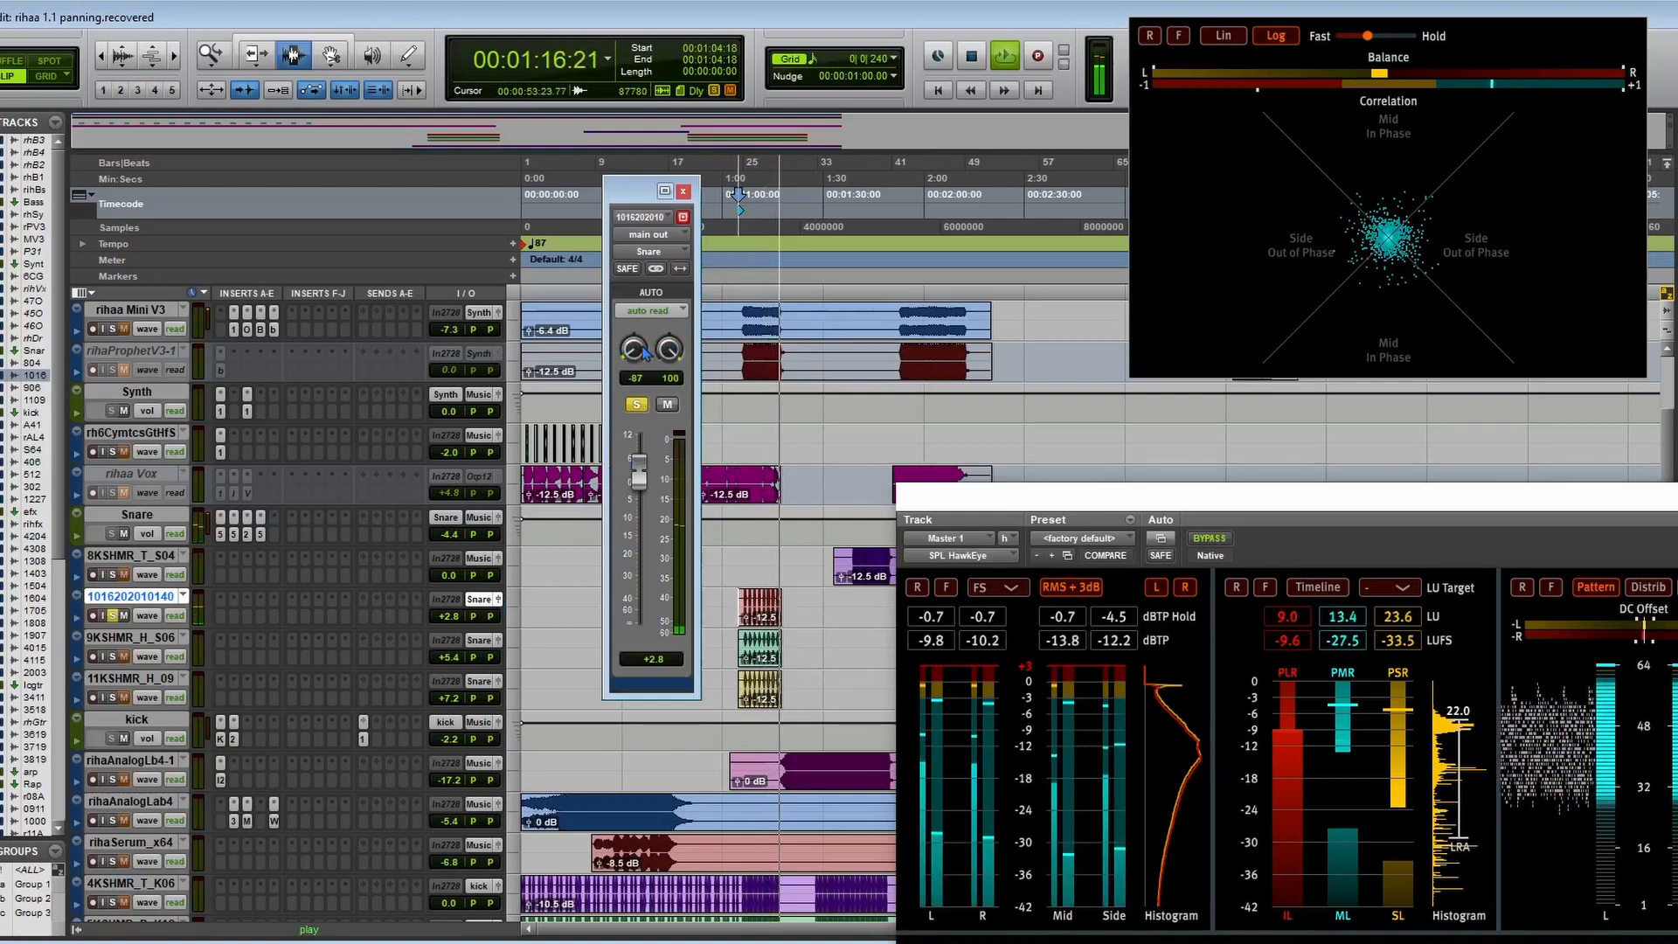
{"action": "left_click_drag", "start_coordinate": [629, 354], "coordinate": [670, 379]}
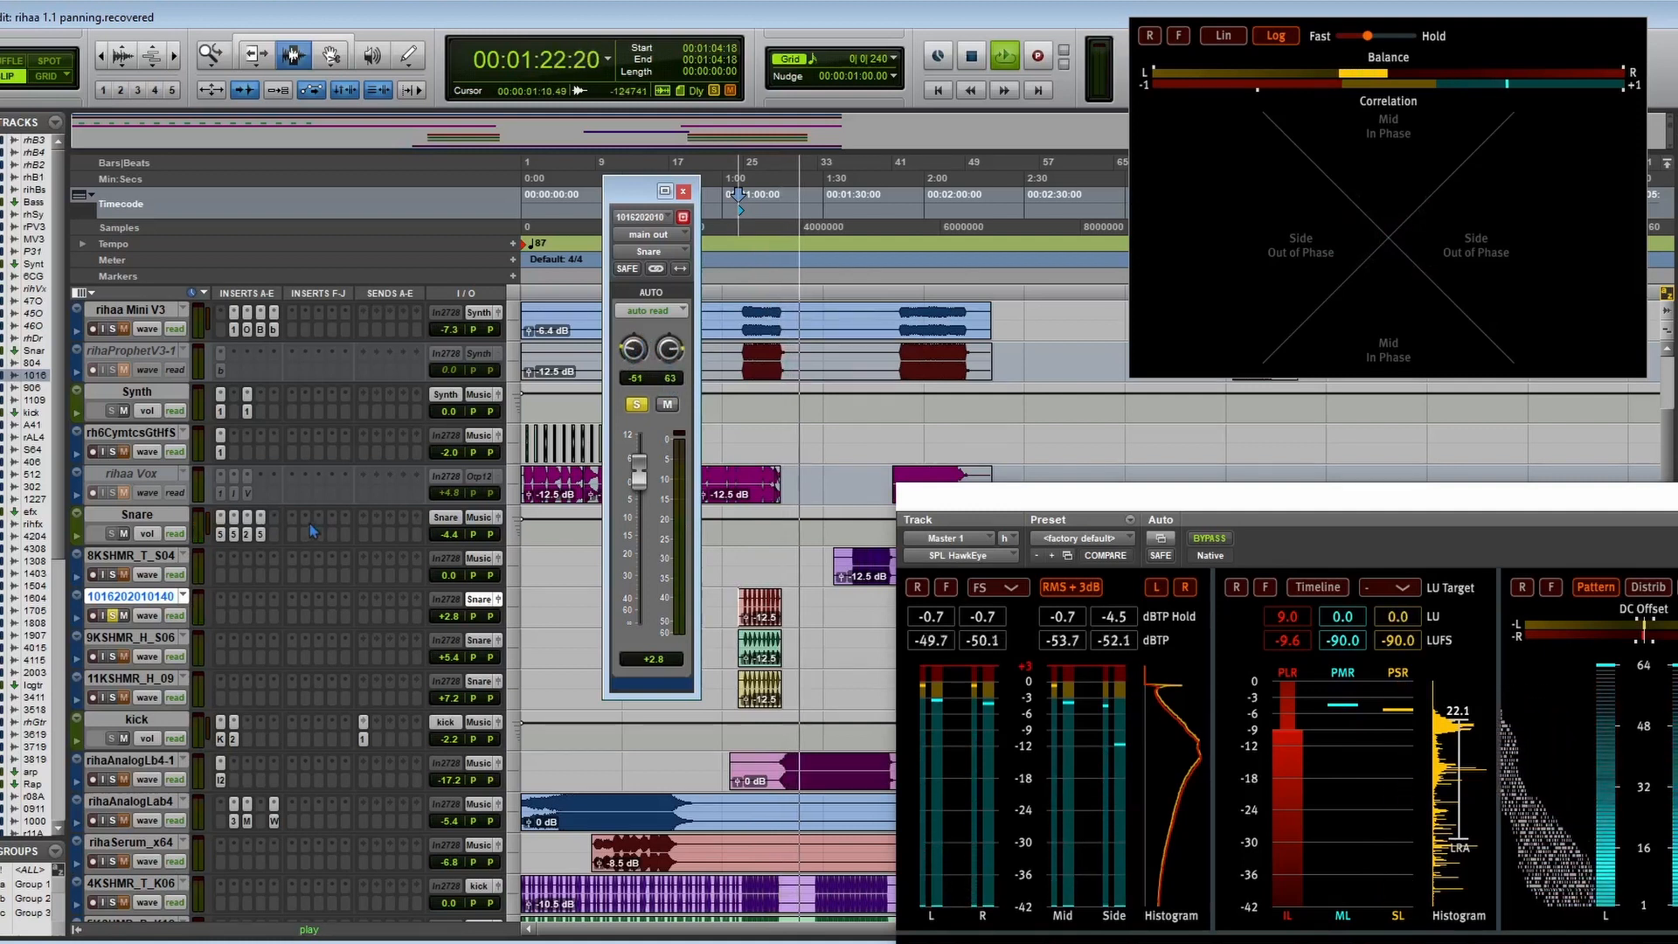
{"action": "key", "text": "space"}
{"action": "left_click", "coordinate": [113, 615]}
{"action": "key", "text": "space"}
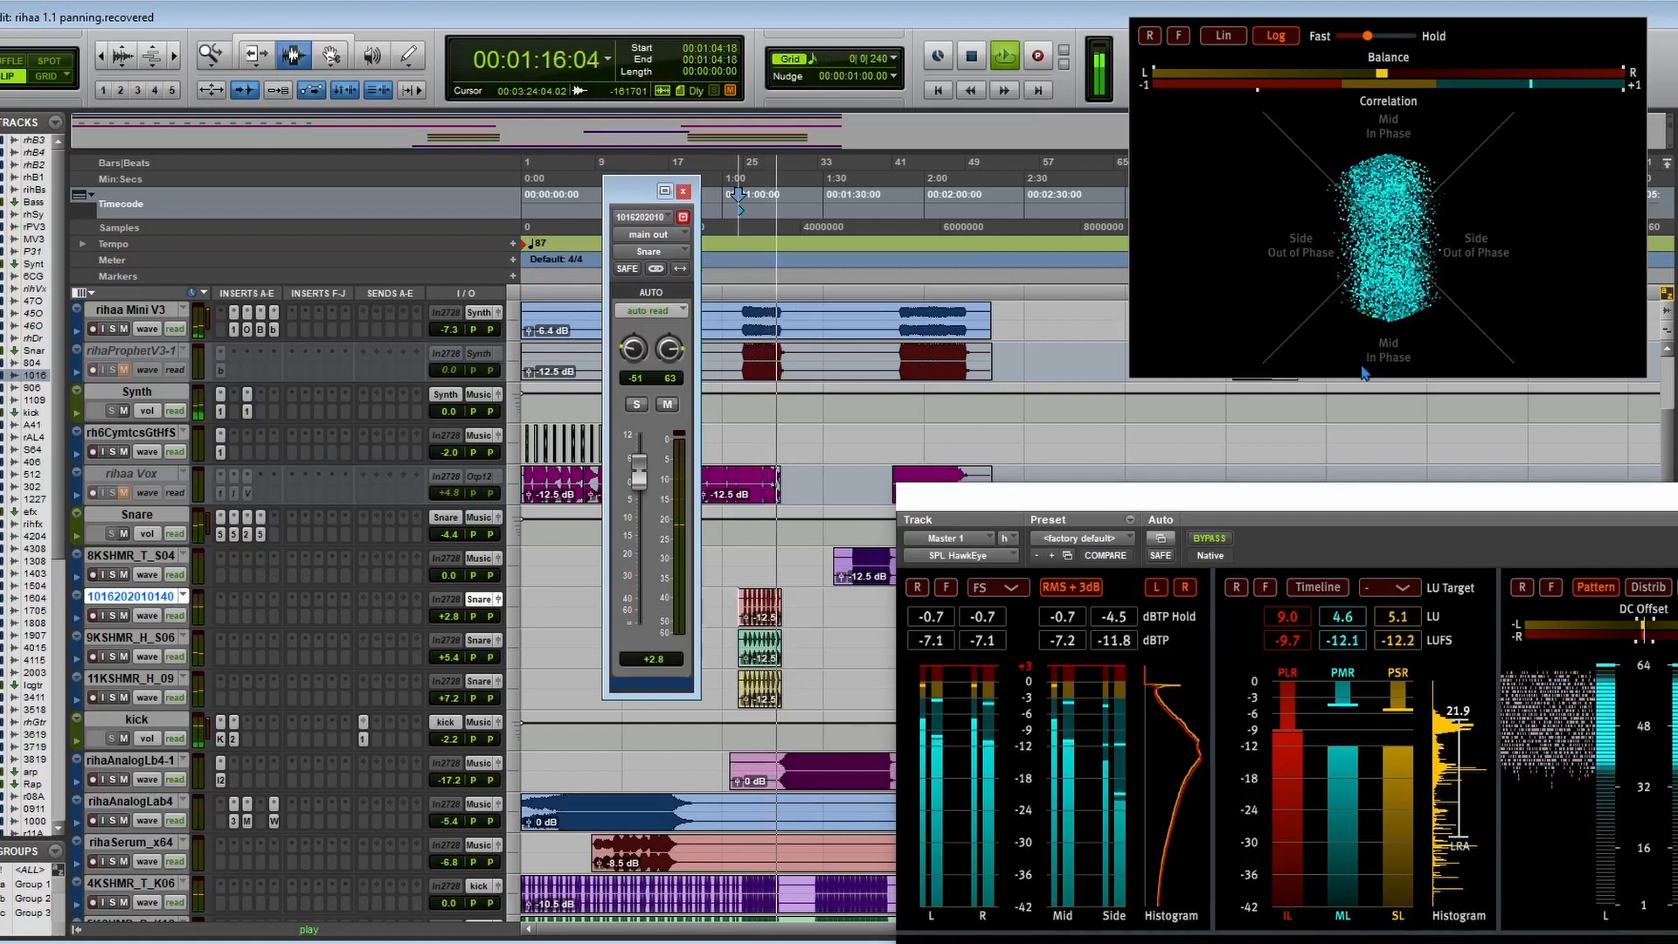
{"action": "left_click_drag", "start_coordinate": [1520, 506], "coordinate": [677, 400]}
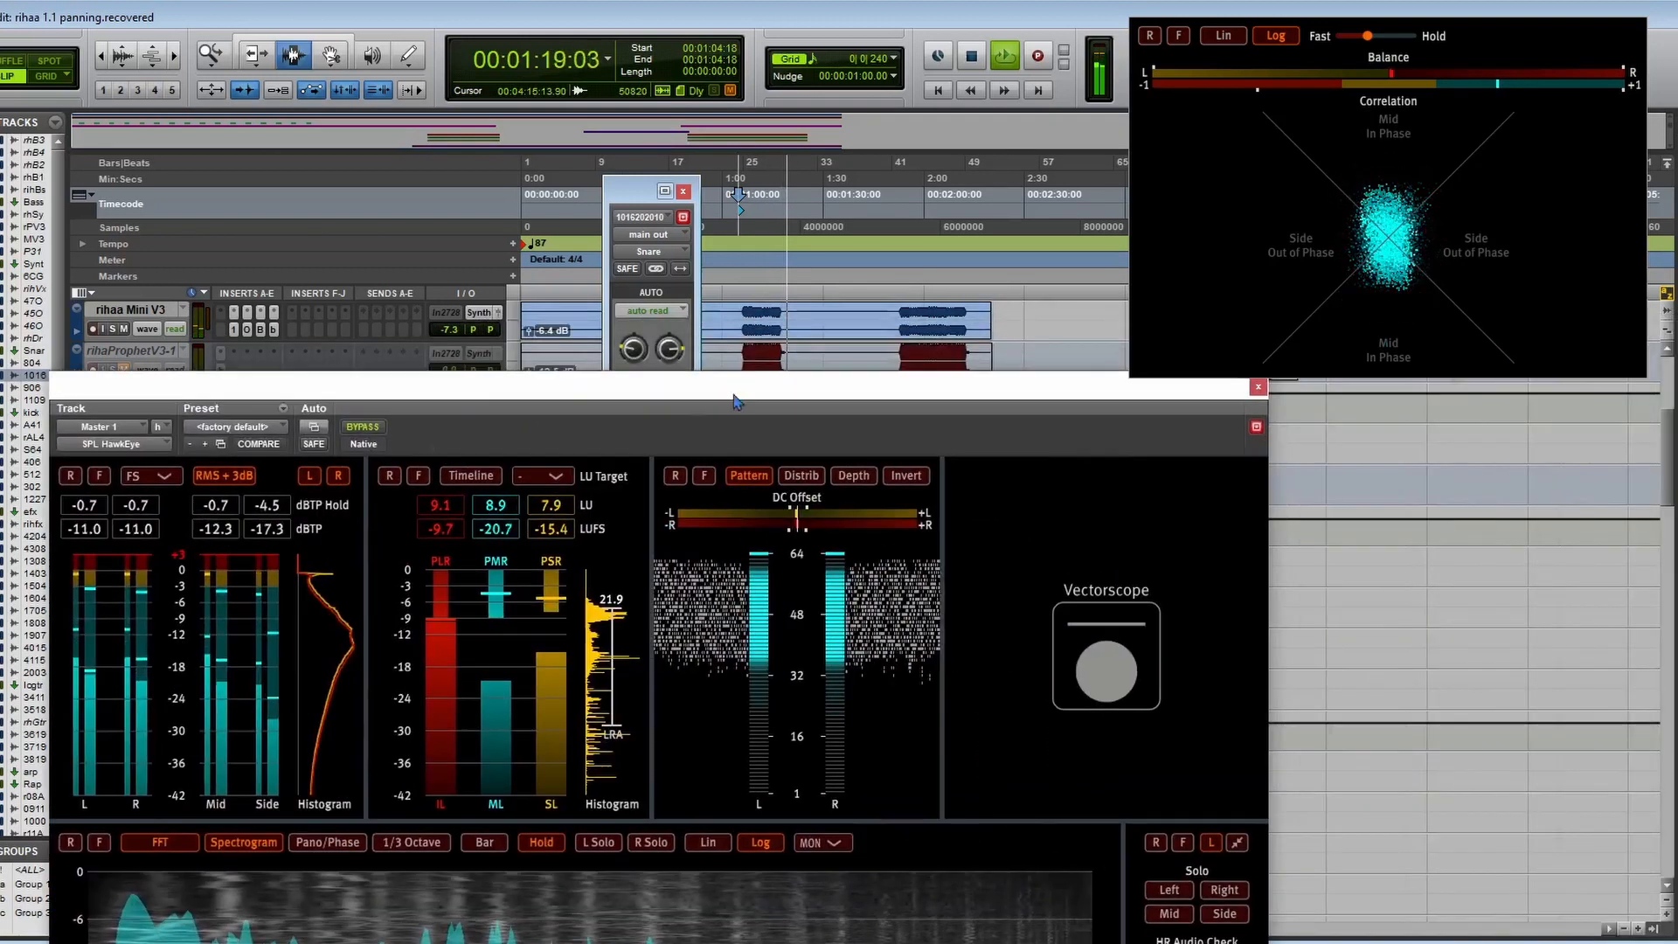
{"action": "left_click", "coordinate": [1261, 390]}
{"action": "key", "text": "space"}
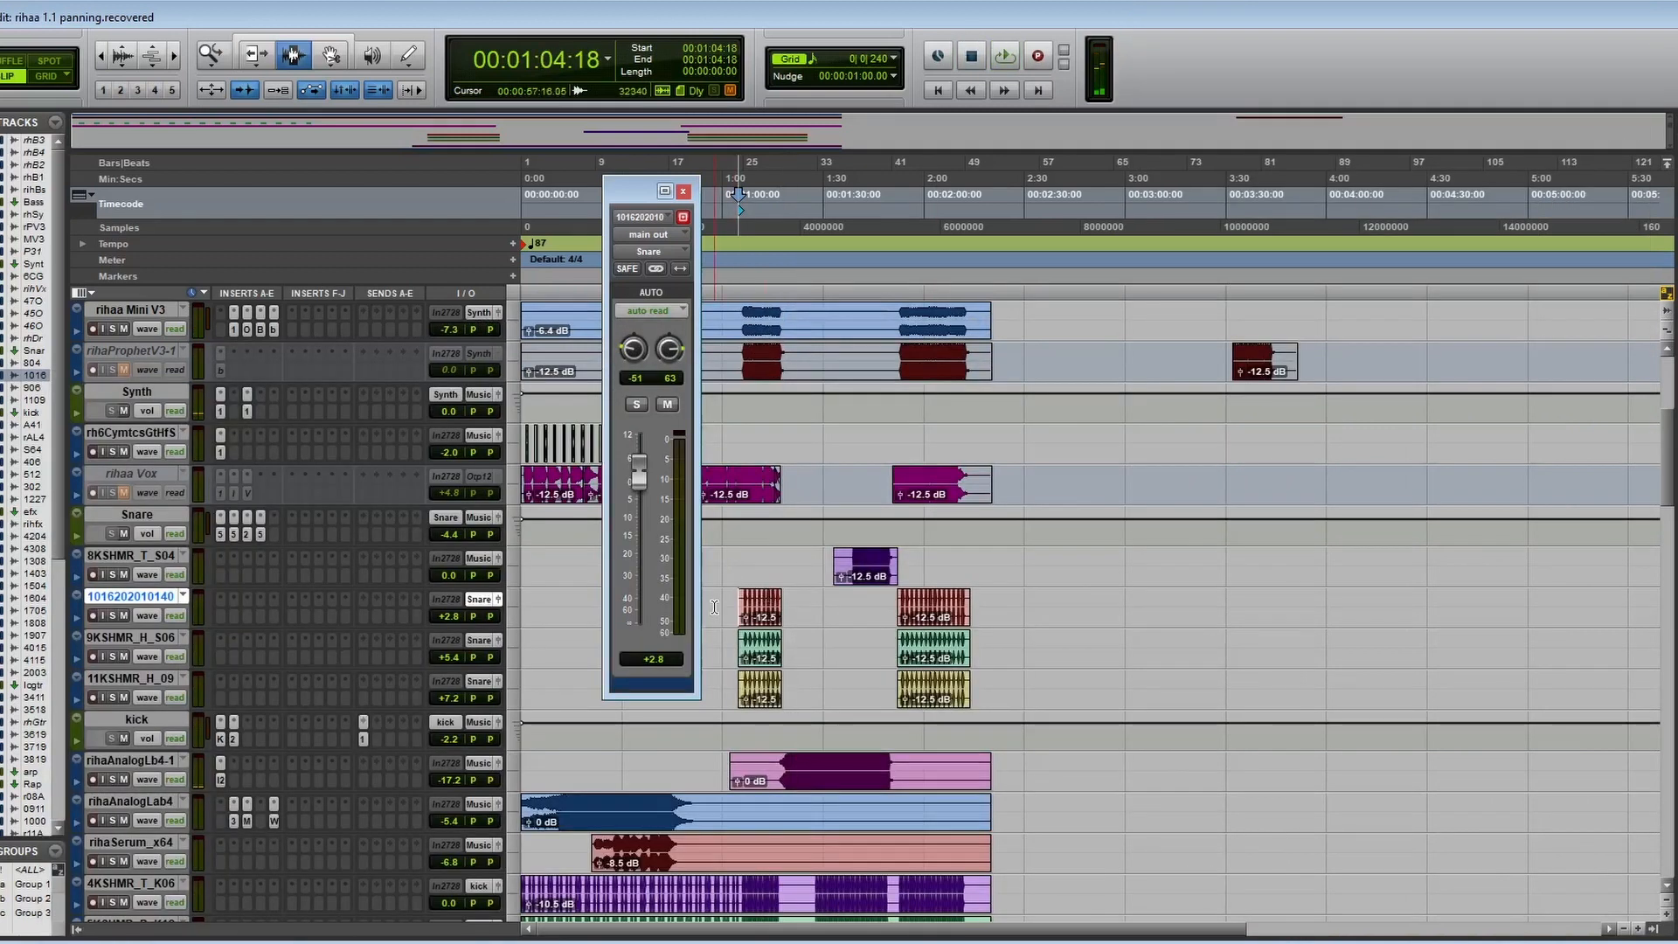
{"action": "scroll", "coordinate": [714, 606], "scroll_direction": "down", "scroll_amount": 2}
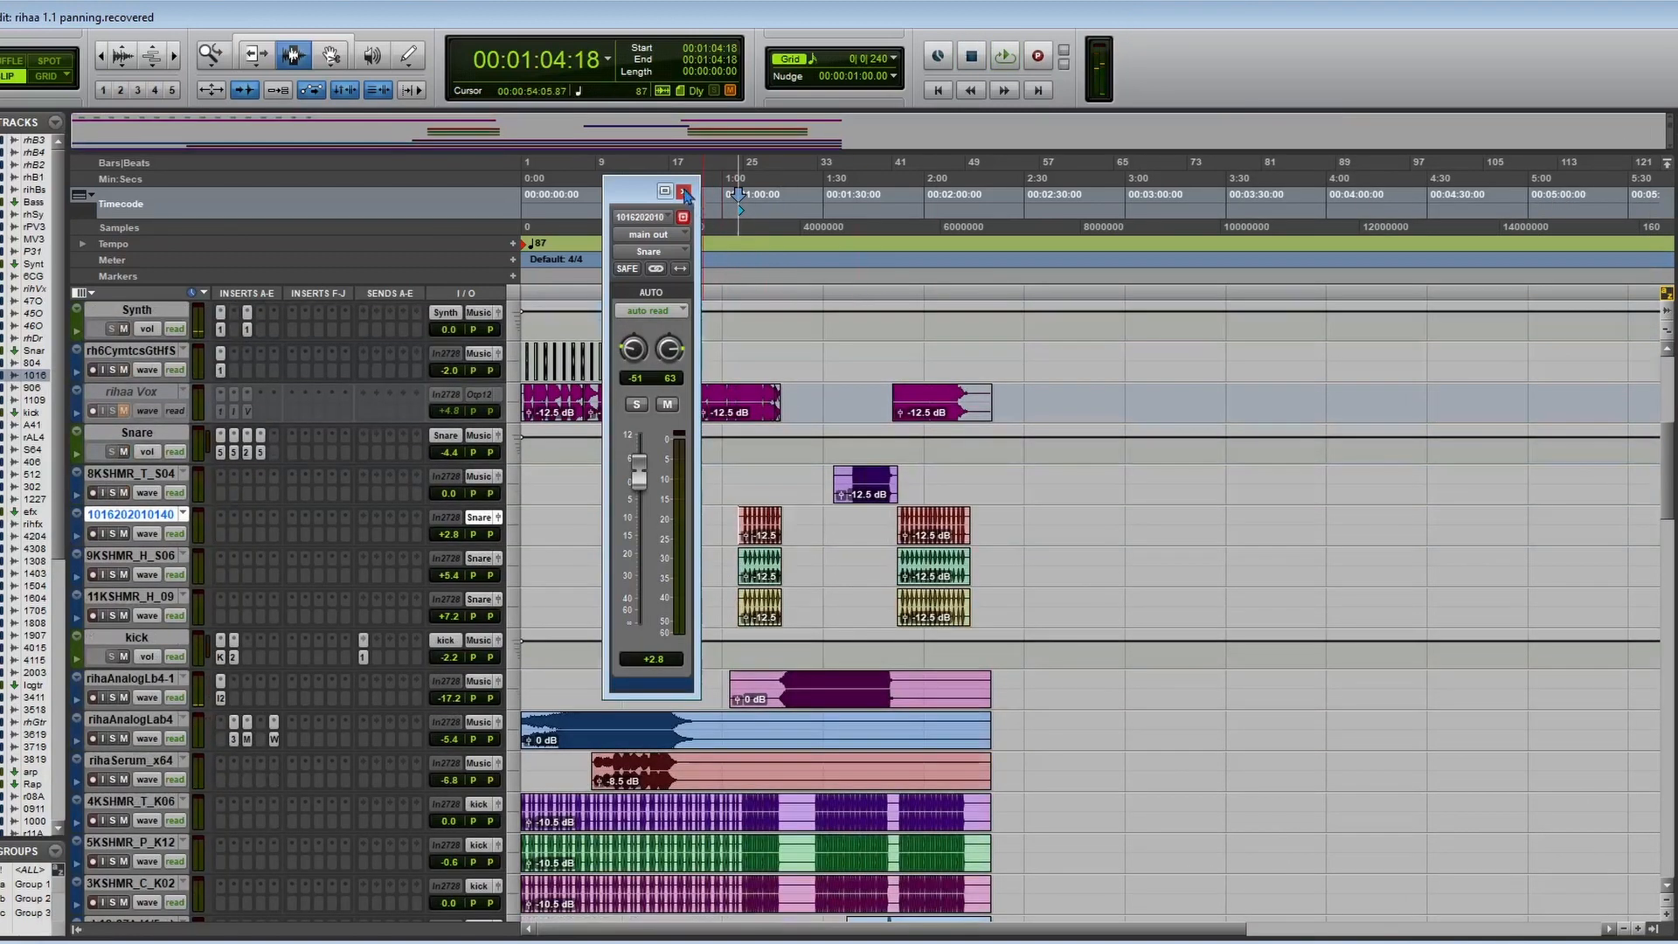
{"action": "left_click", "coordinate": [685, 191]}
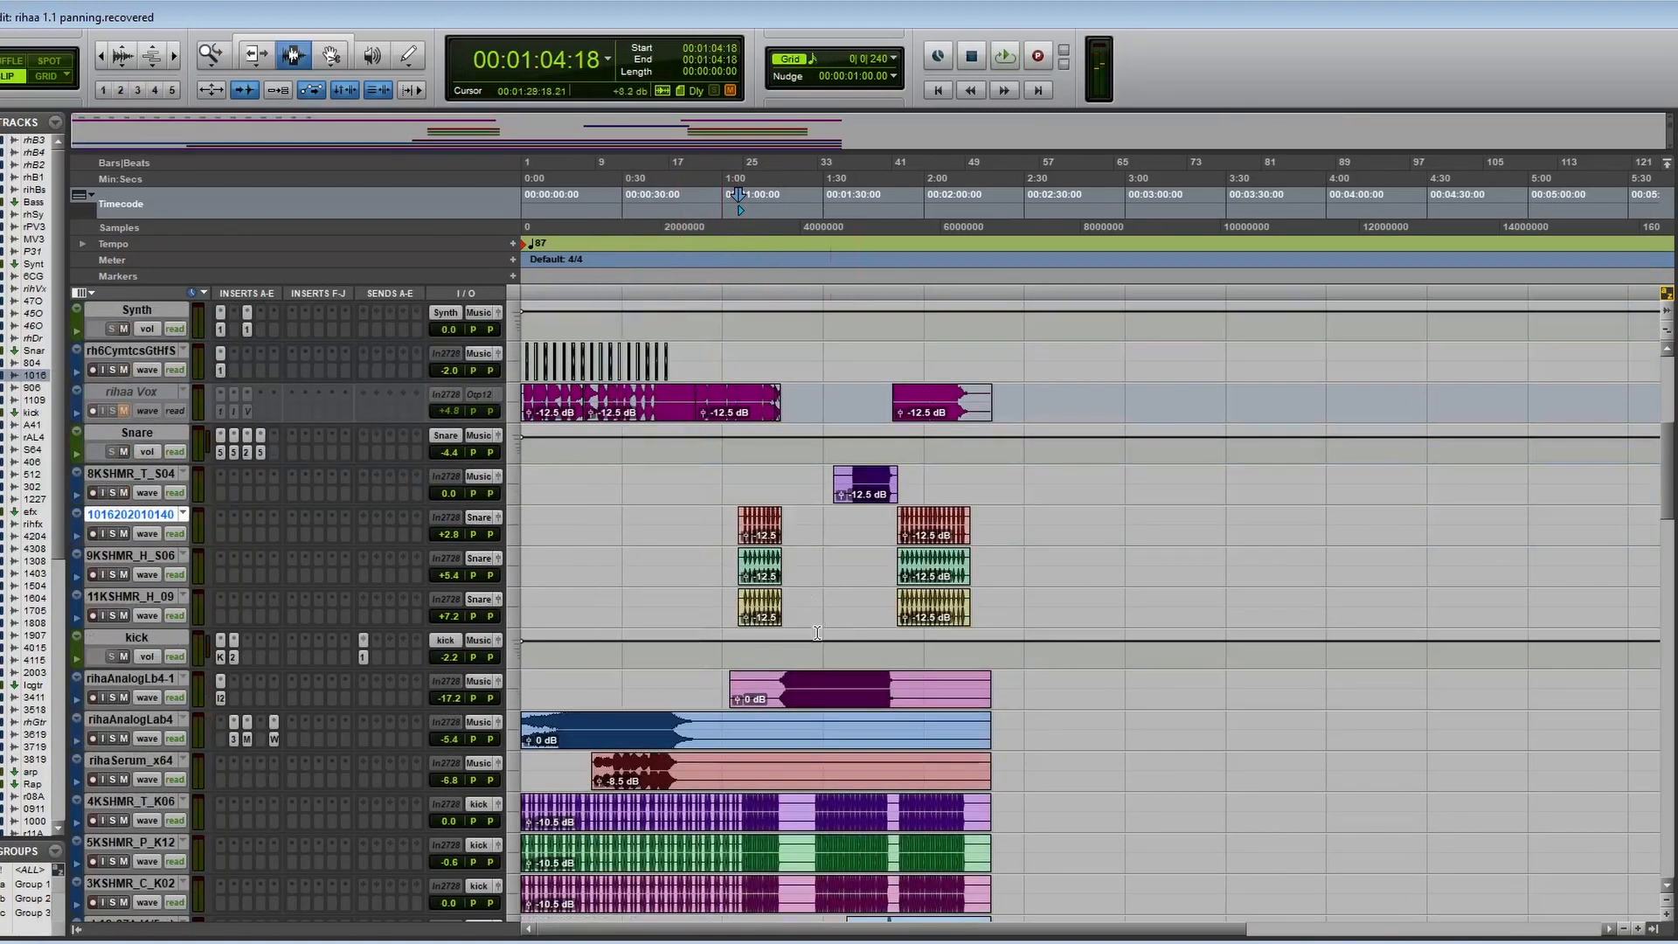
Set the pan of the 9KSHMR_H_S06 snare to -13 and -21, and of the 11KSHMR_H_09 snare to 23 and 35
{"action": "left_click", "coordinate": [498, 559]}
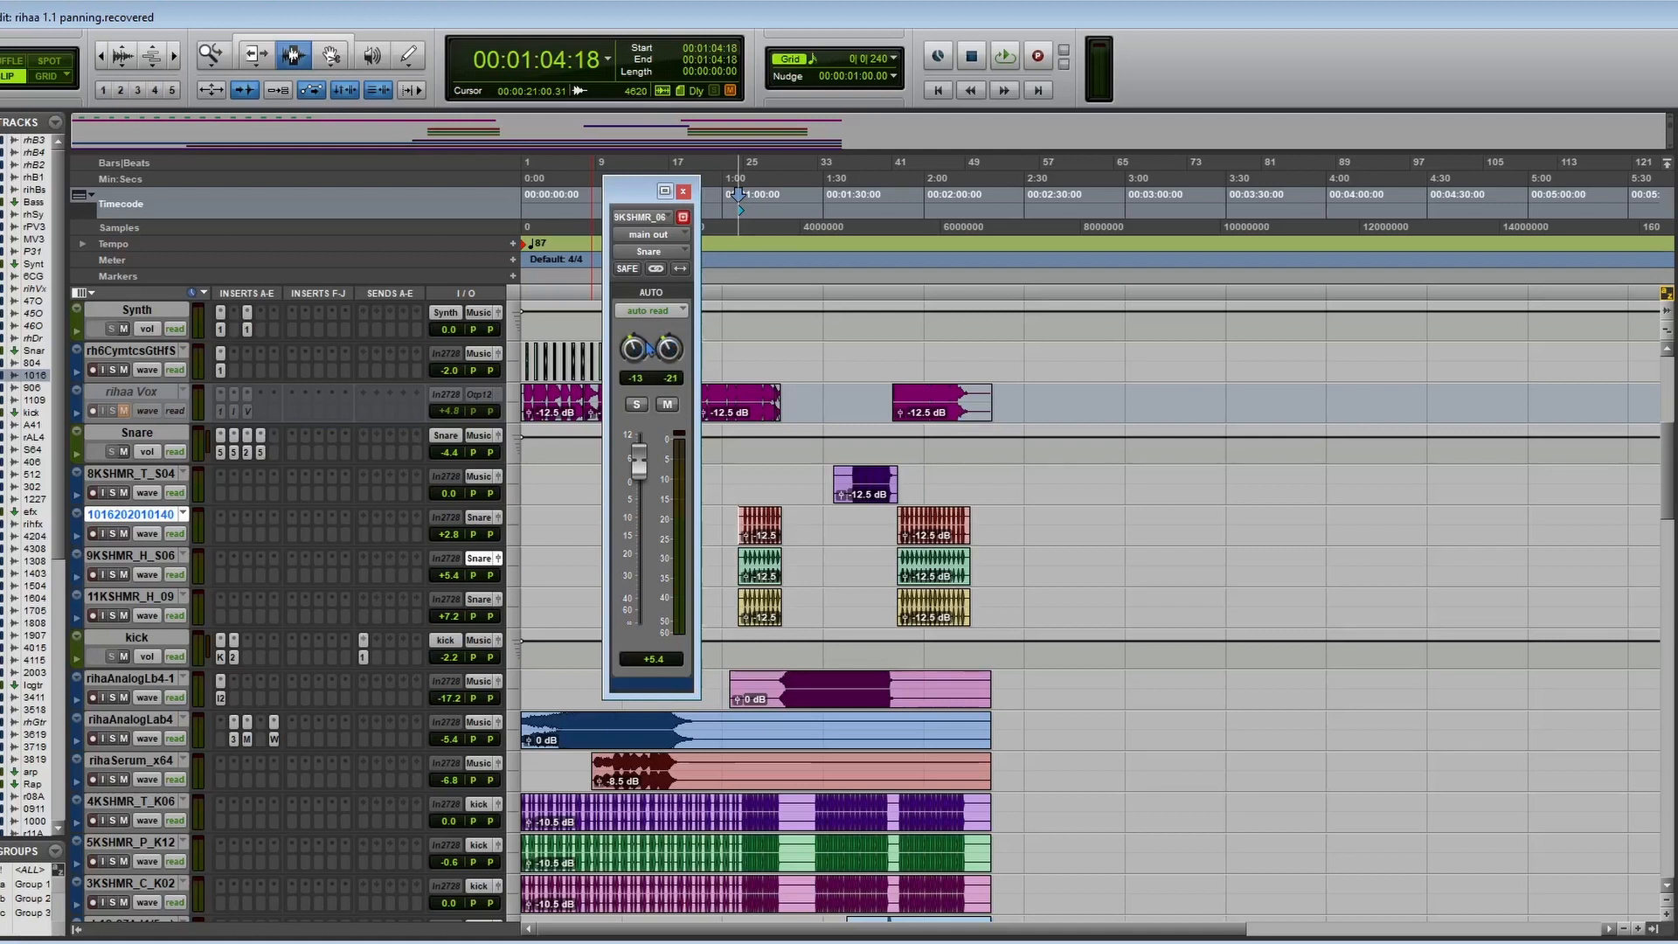
{"action": "left_click", "coordinate": [499, 599]}
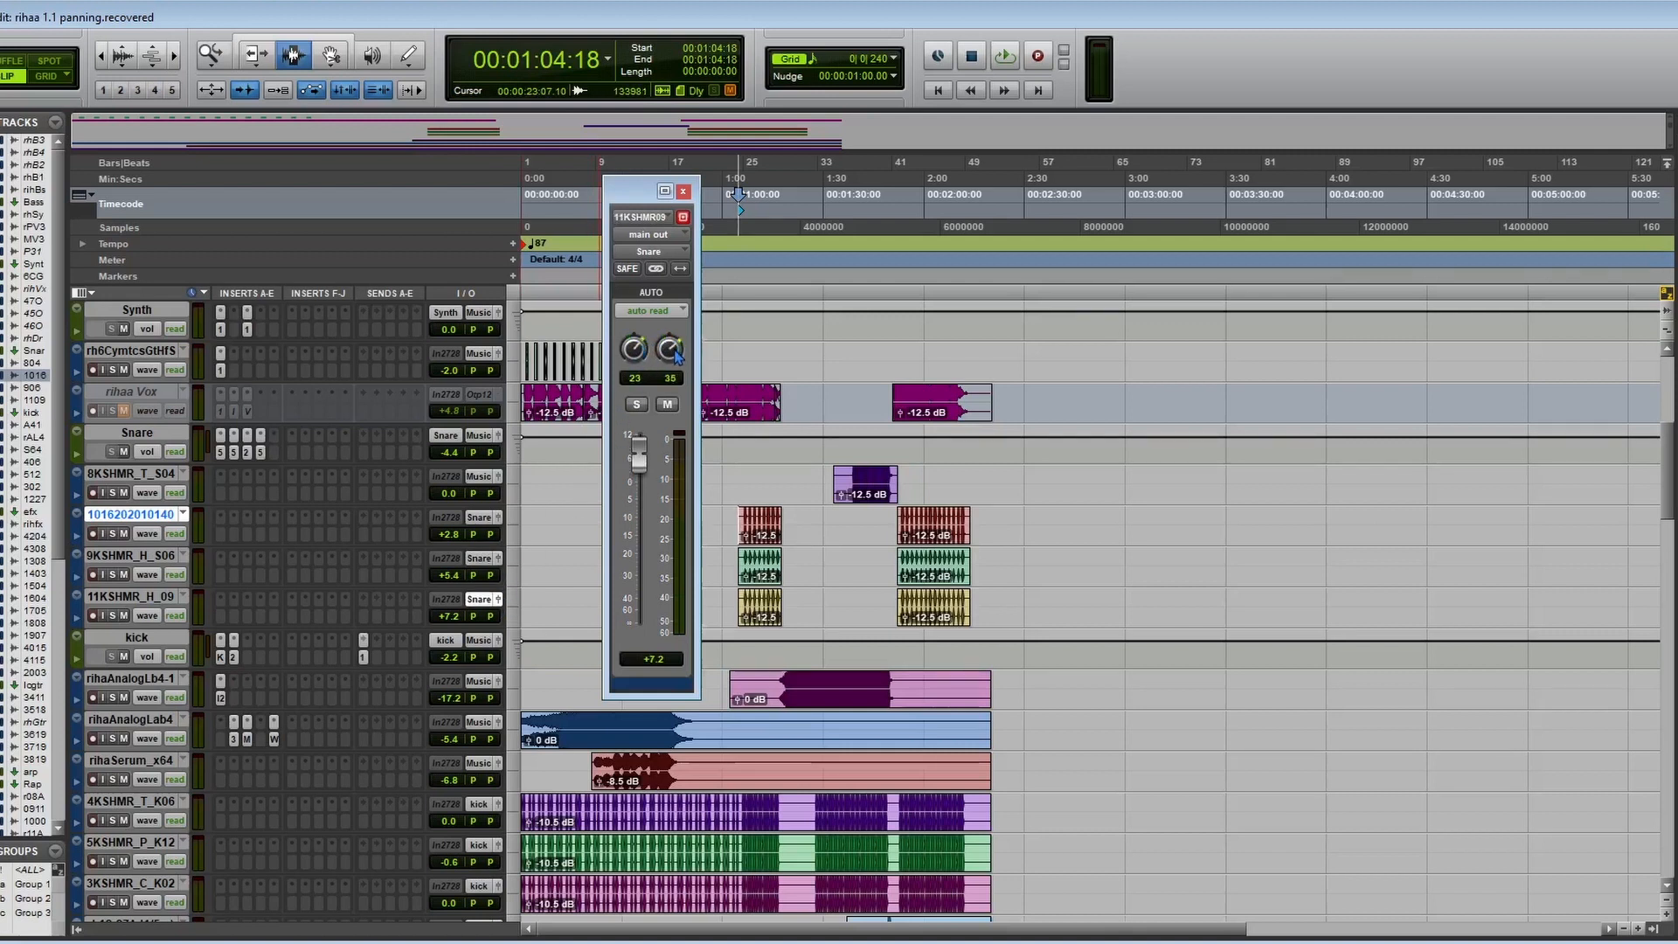
{"action": "left_click", "coordinate": [683, 191]}
Play the full mix from 00:01:04:18 to hear the new snare panning while looking over the kick and efx tracks
{"action": "key", "text": "space"}
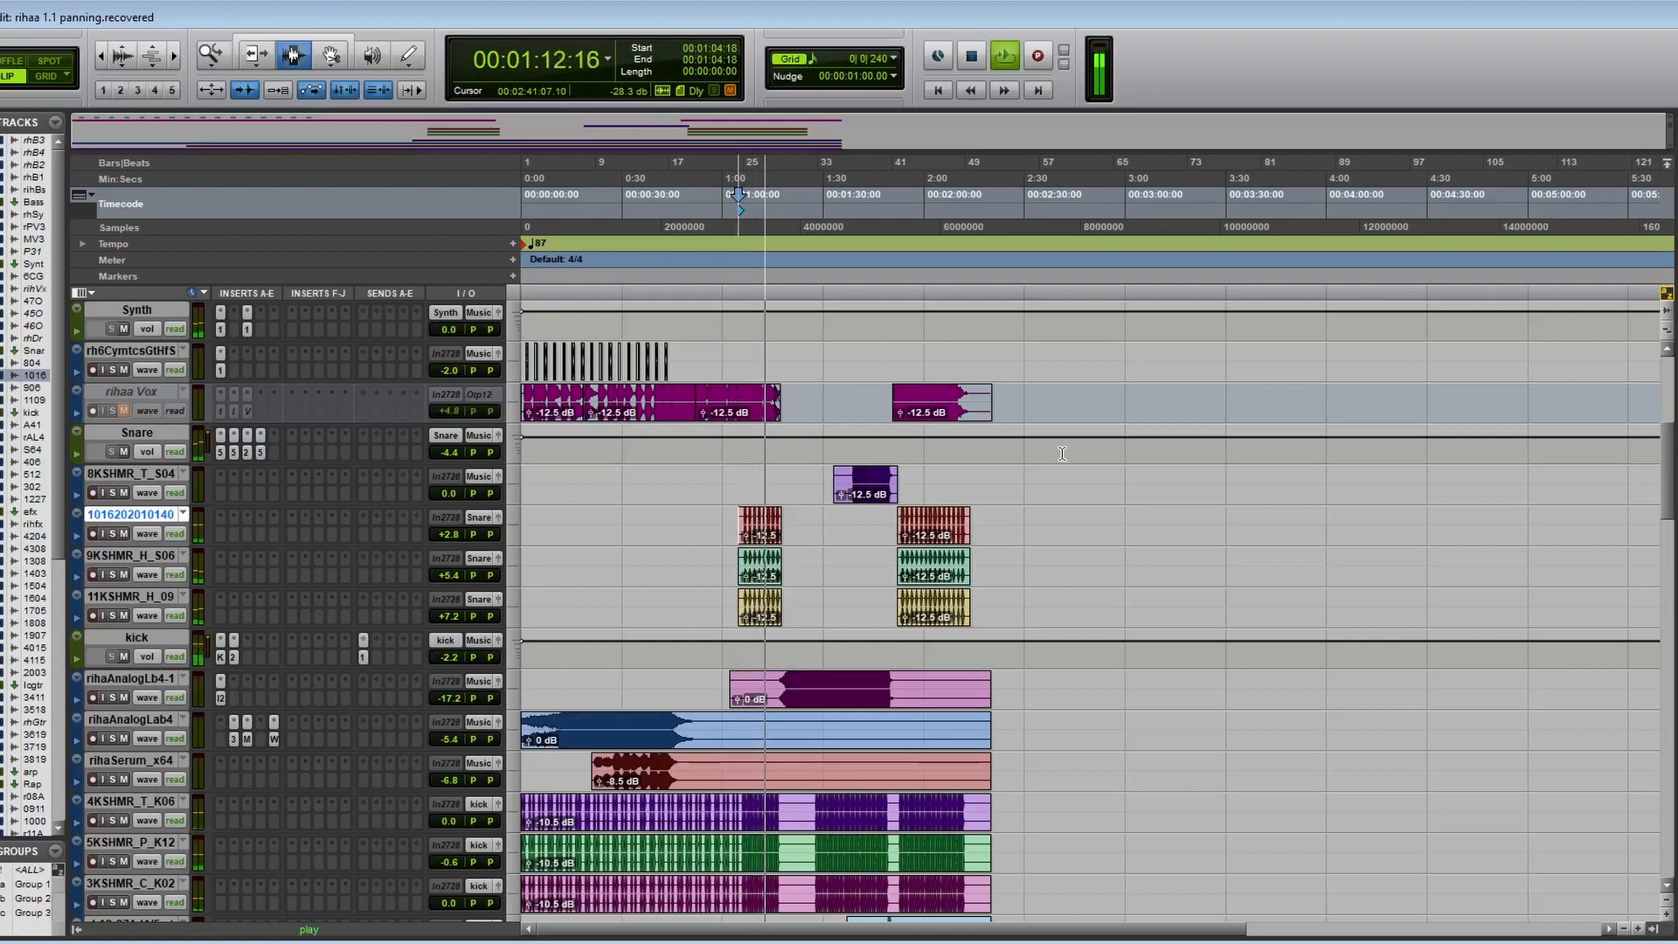
{"action": "scroll", "coordinate": [918, 585], "scroll_direction": "down", "scroll_amount": 5}
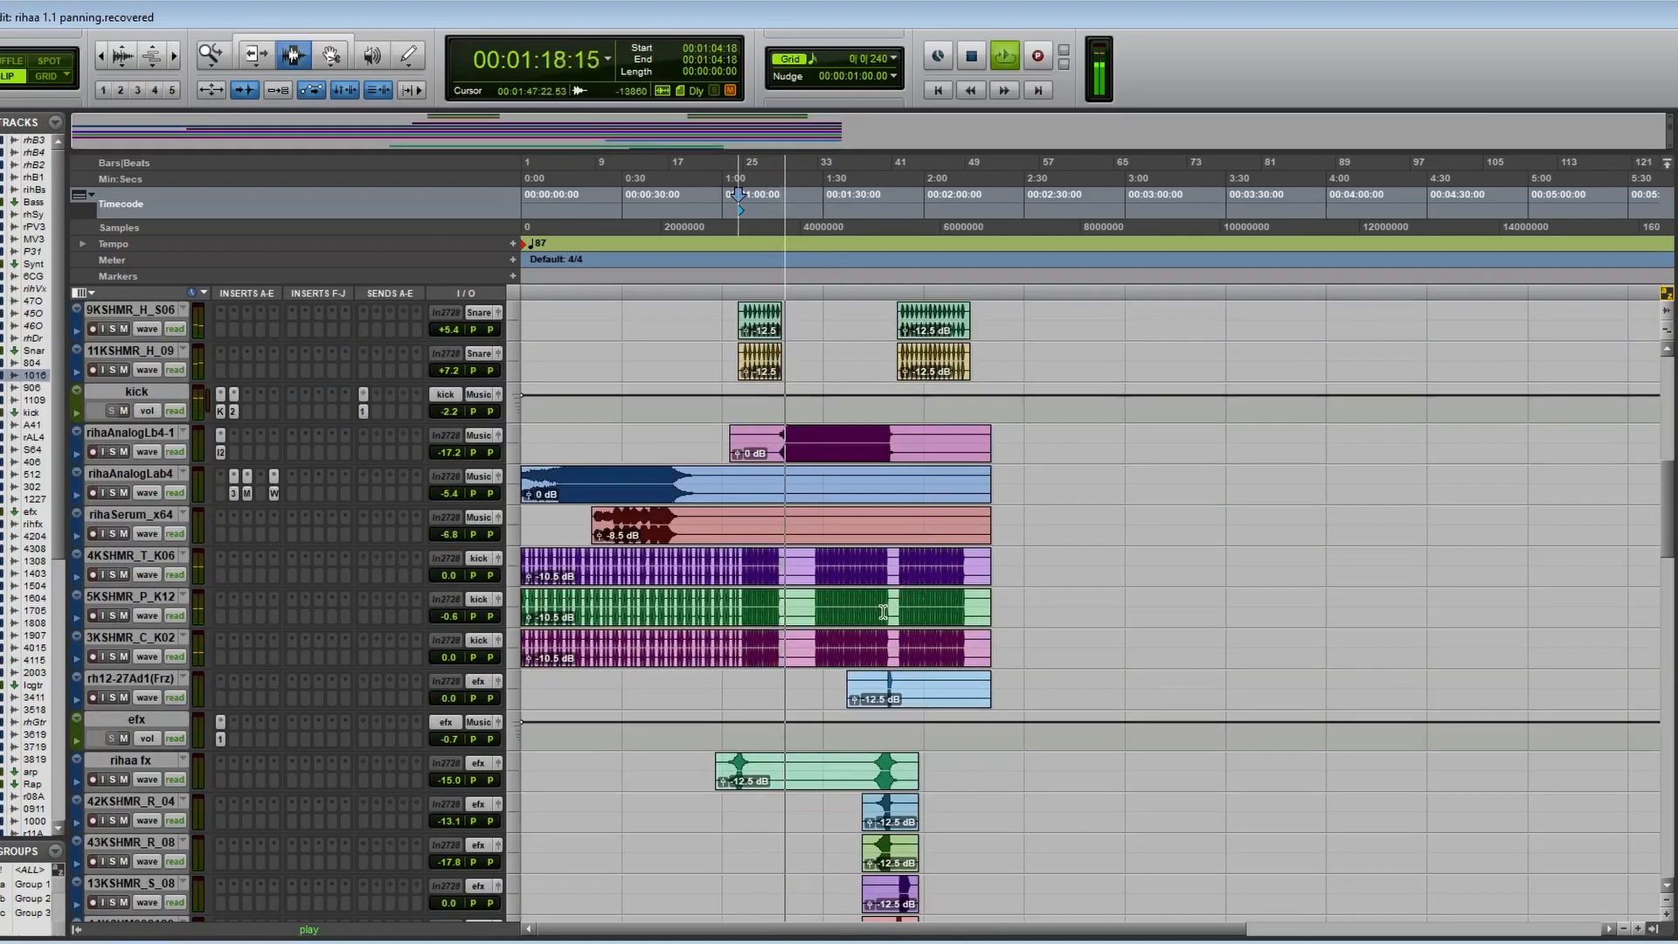
{"action": "key", "text": "space"}
{"action": "scroll", "coordinate": [883, 612], "scroll_direction": "up", "scroll_amount": 4}
{"action": "scroll", "coordinate": [883, 612], "scroll_direction": "up", "scroll_amount": 4}
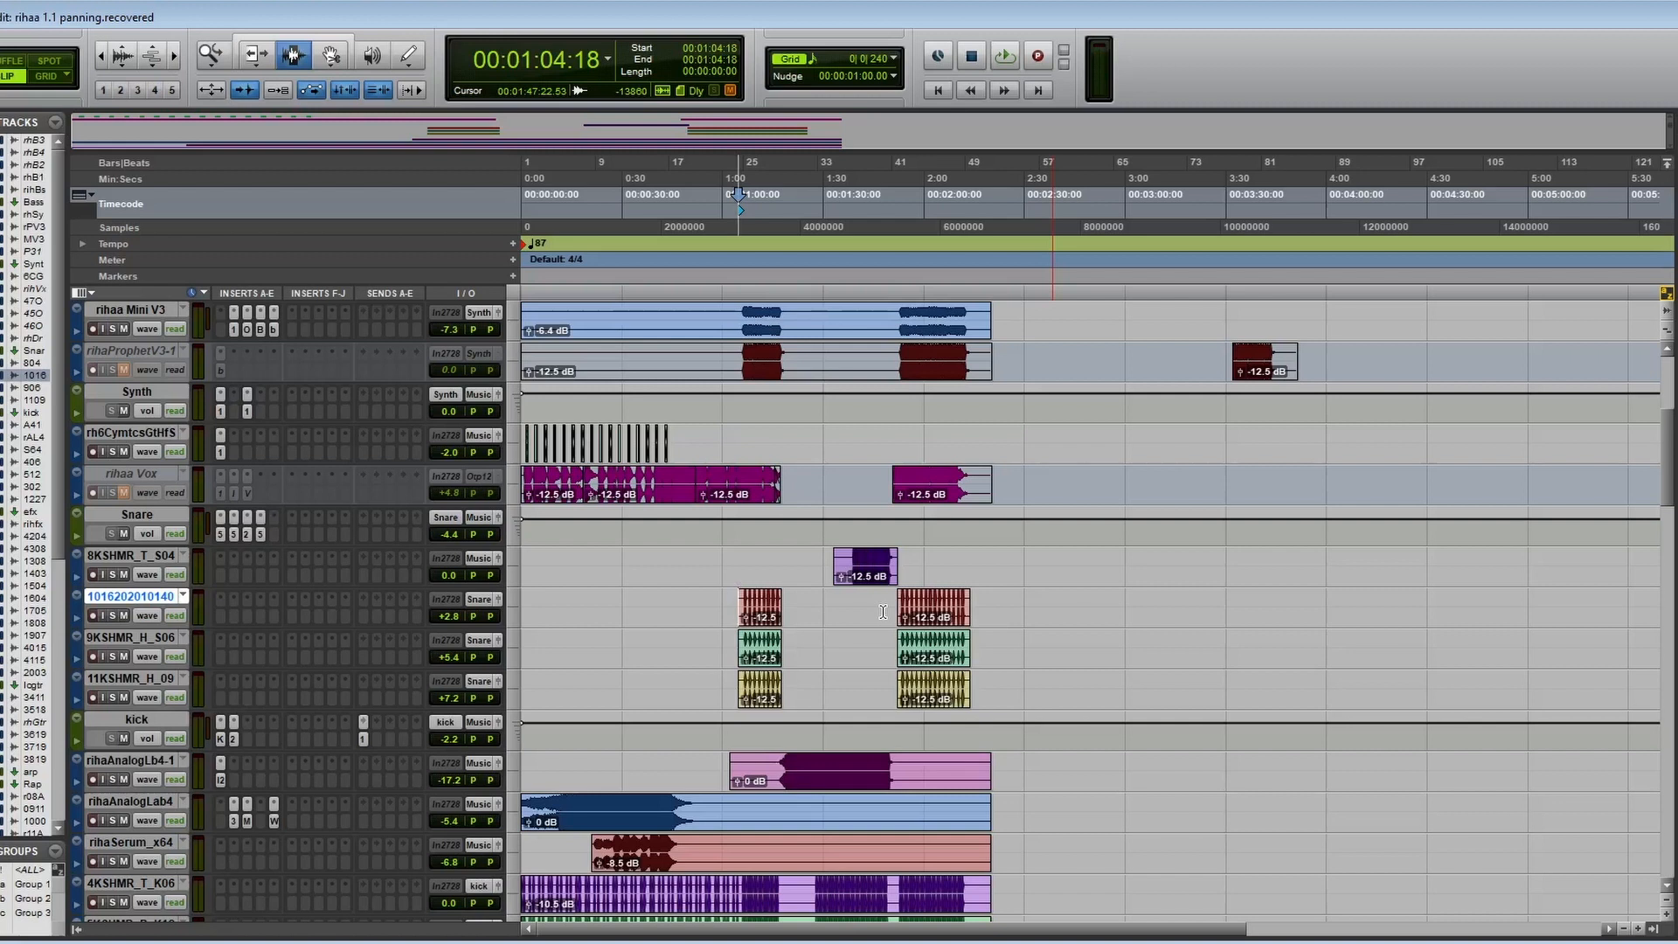
Check the Master 1 track's output window for pan controls and close it
{"action": "scroll", "coordinate": [883, 611], "scroll_direction": "down", "scroll_amount": 15}
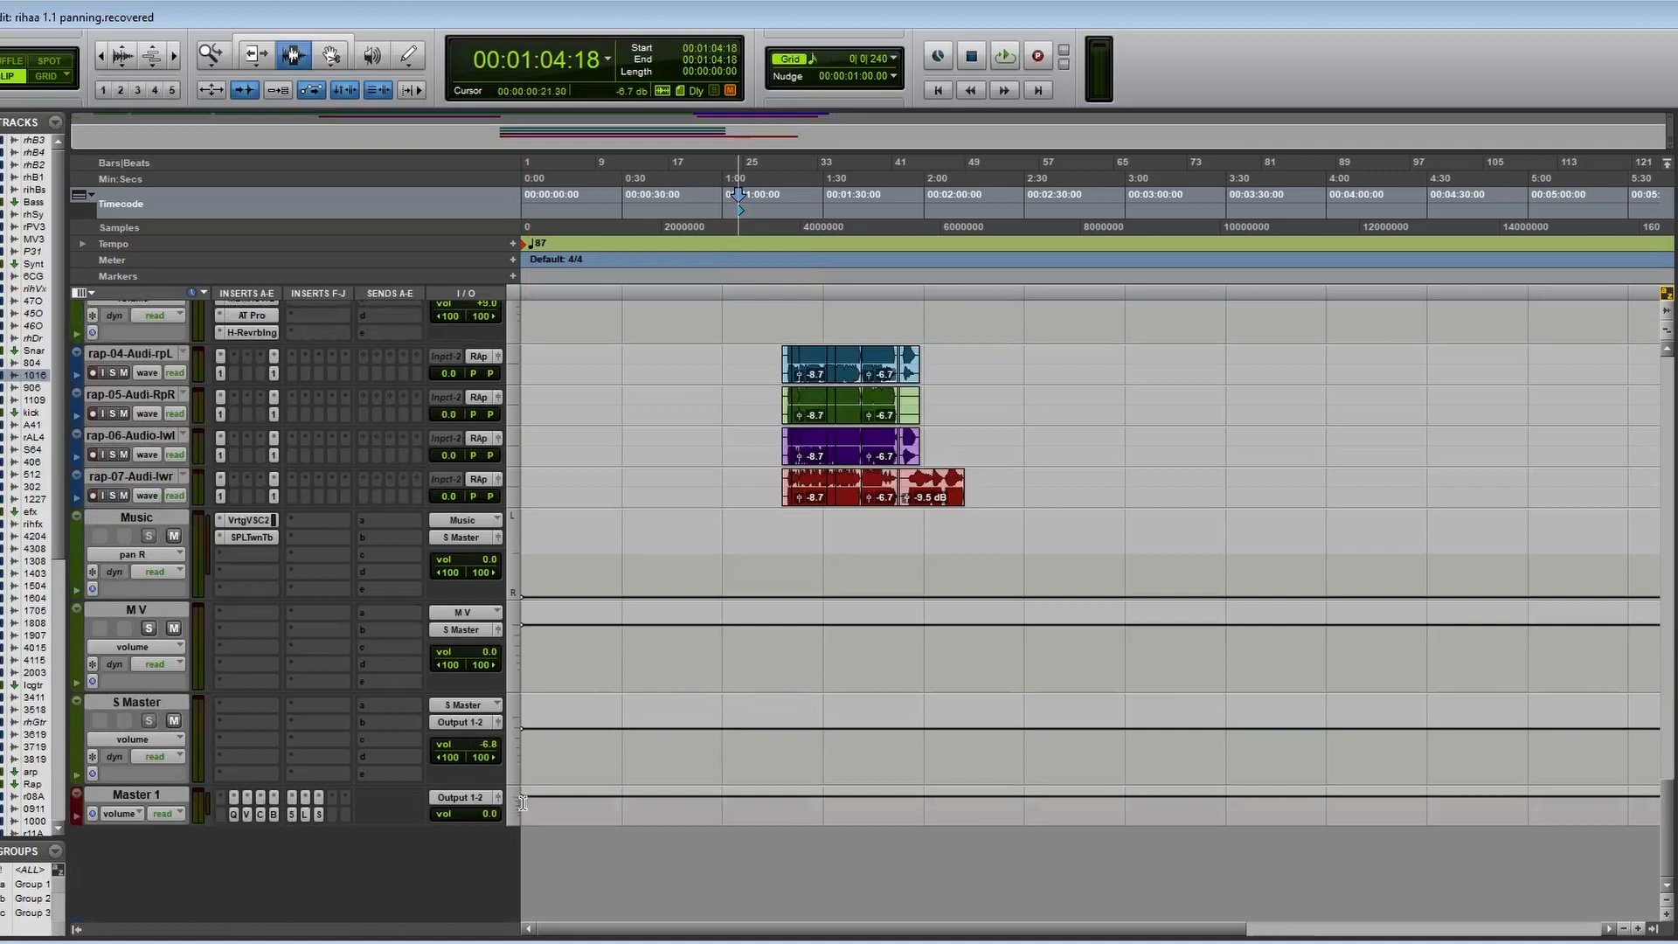
{"action": "left_click", "coordinate": [504, 813]}
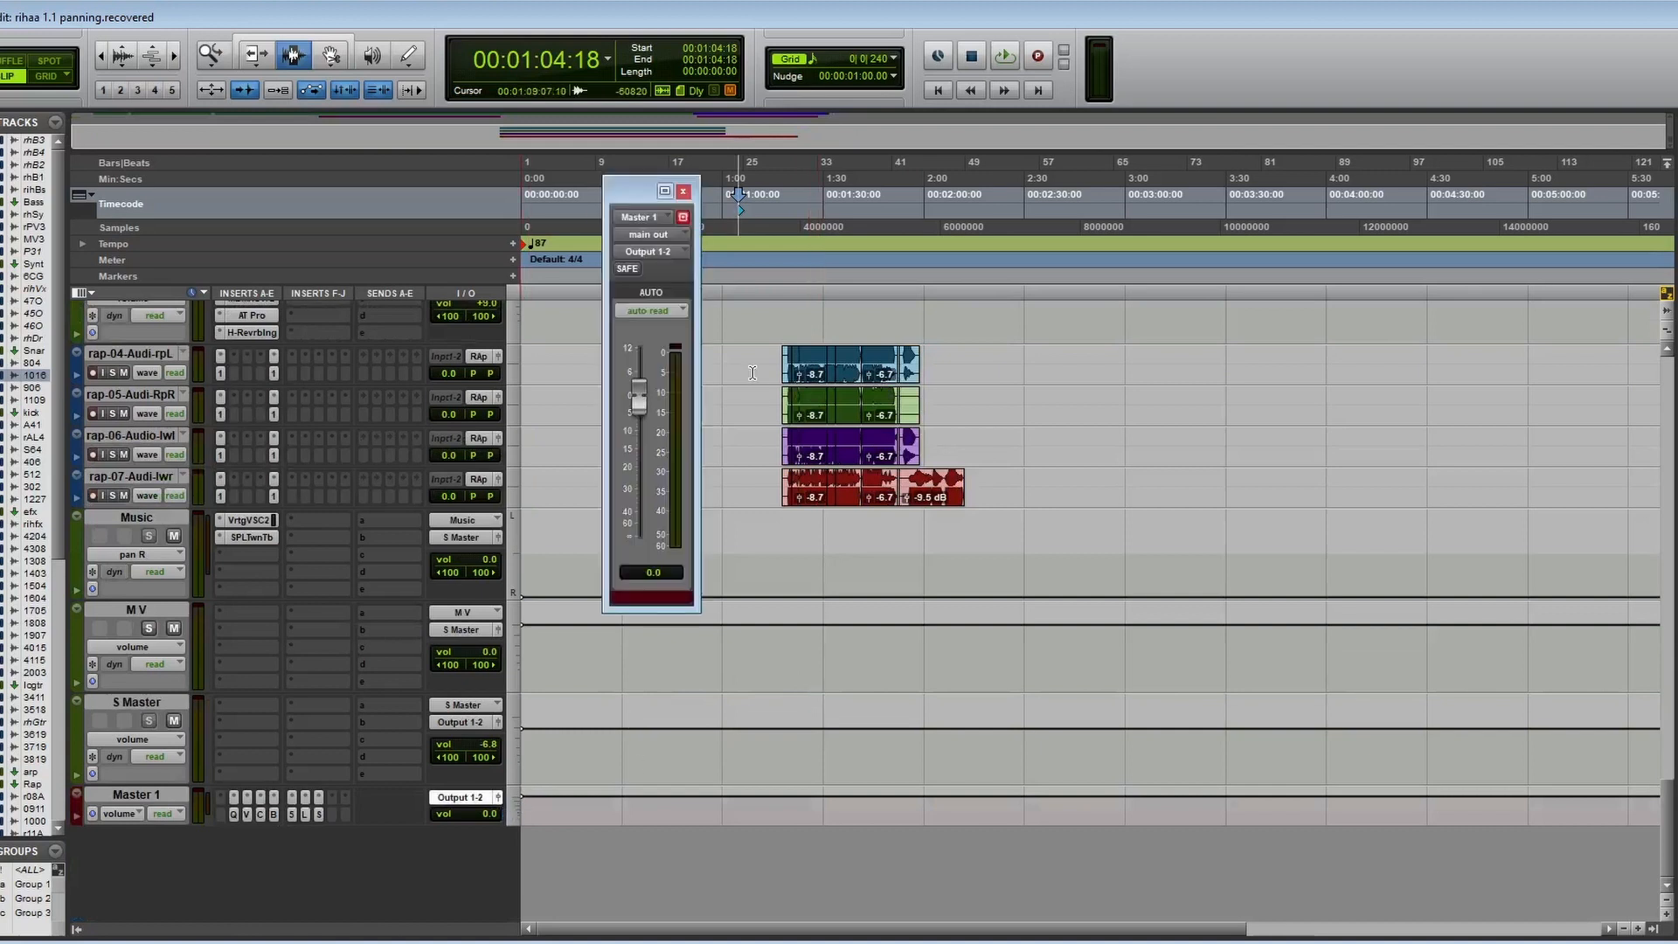
{"action": "left_click", "coordinate": [683, 192]}
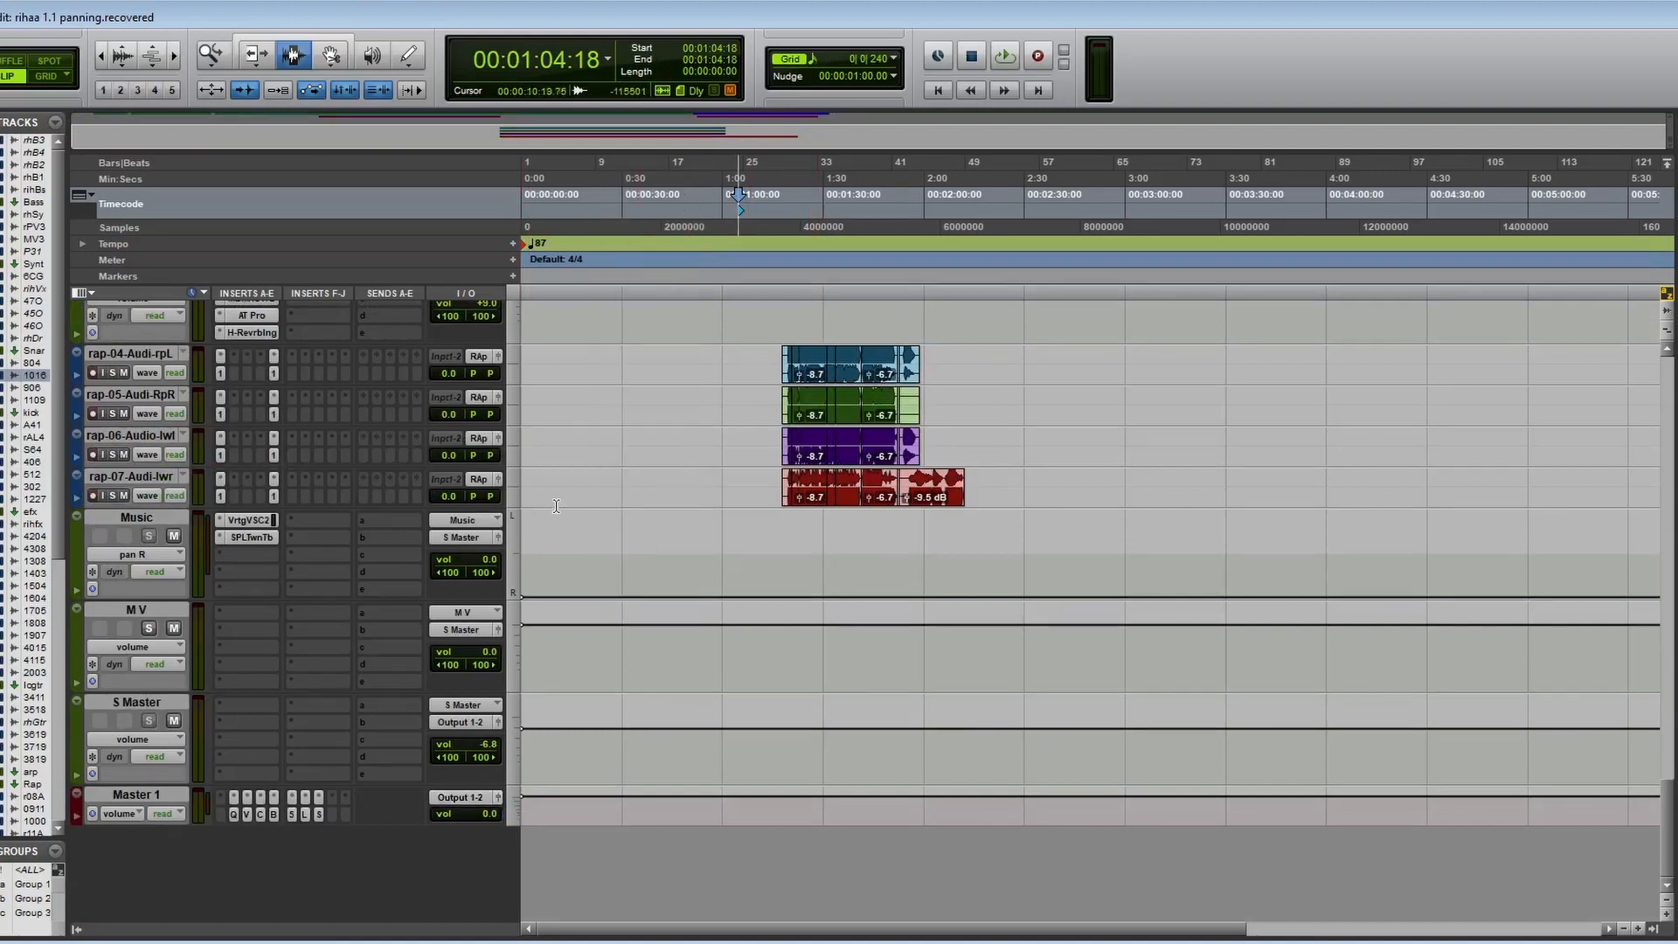
Open the Music track's output window, return to the session start and reset its left and right pan to 0
{"action": "left_click", "coordinate": [500, 538]}
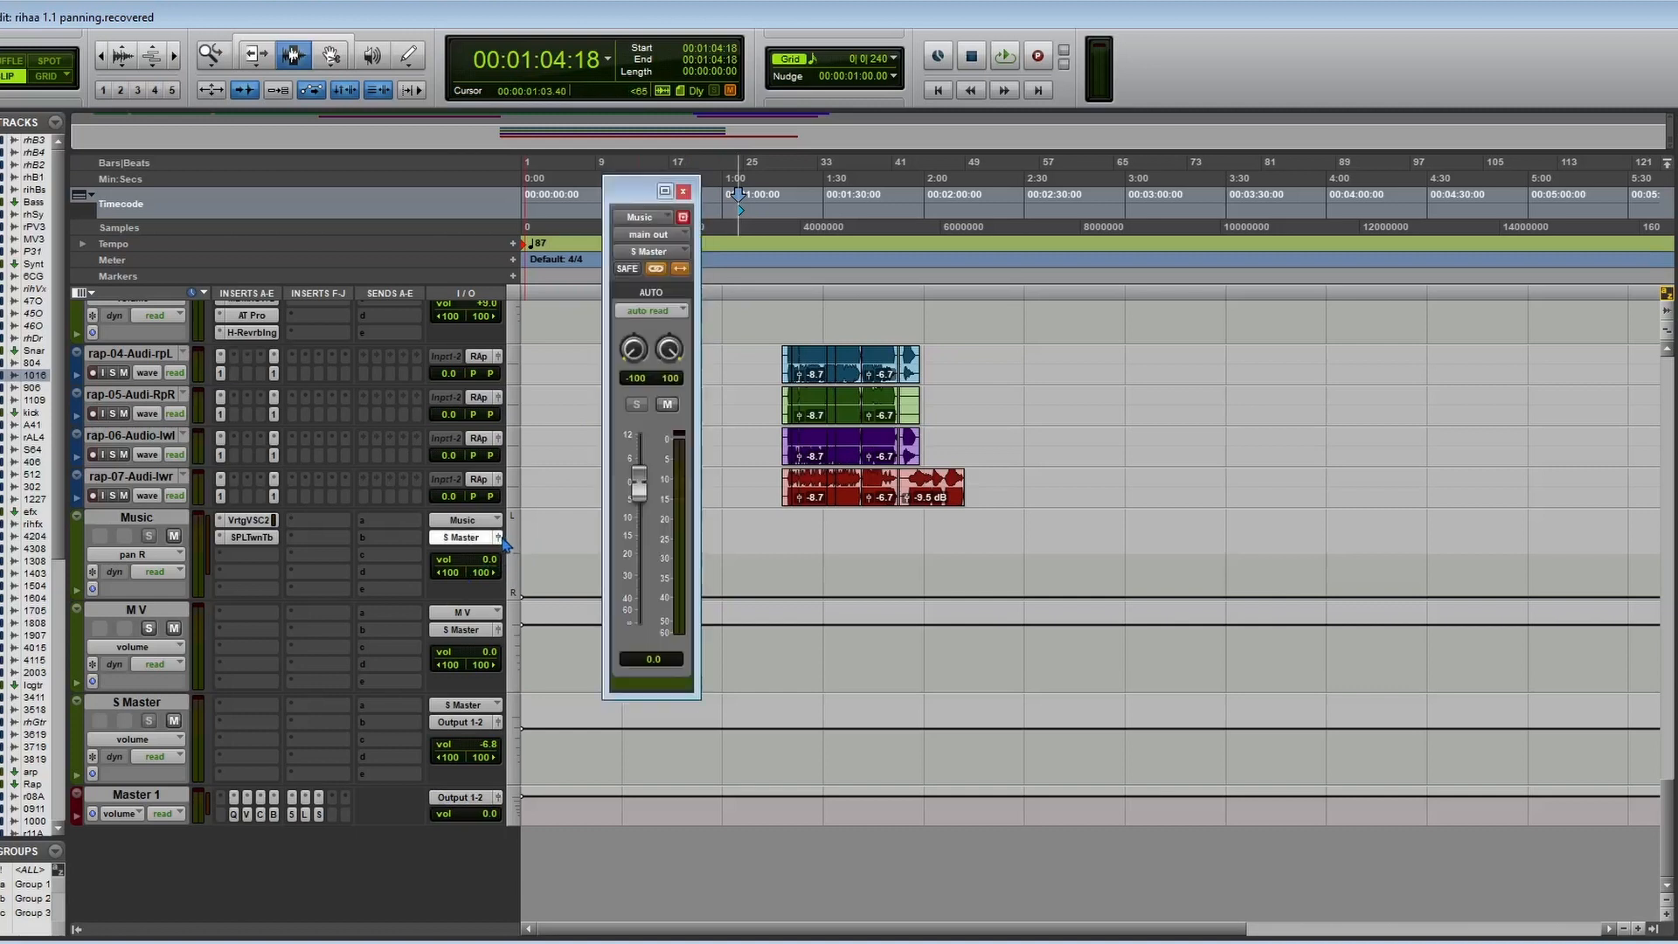
{"action": "key", "text": "Return"}
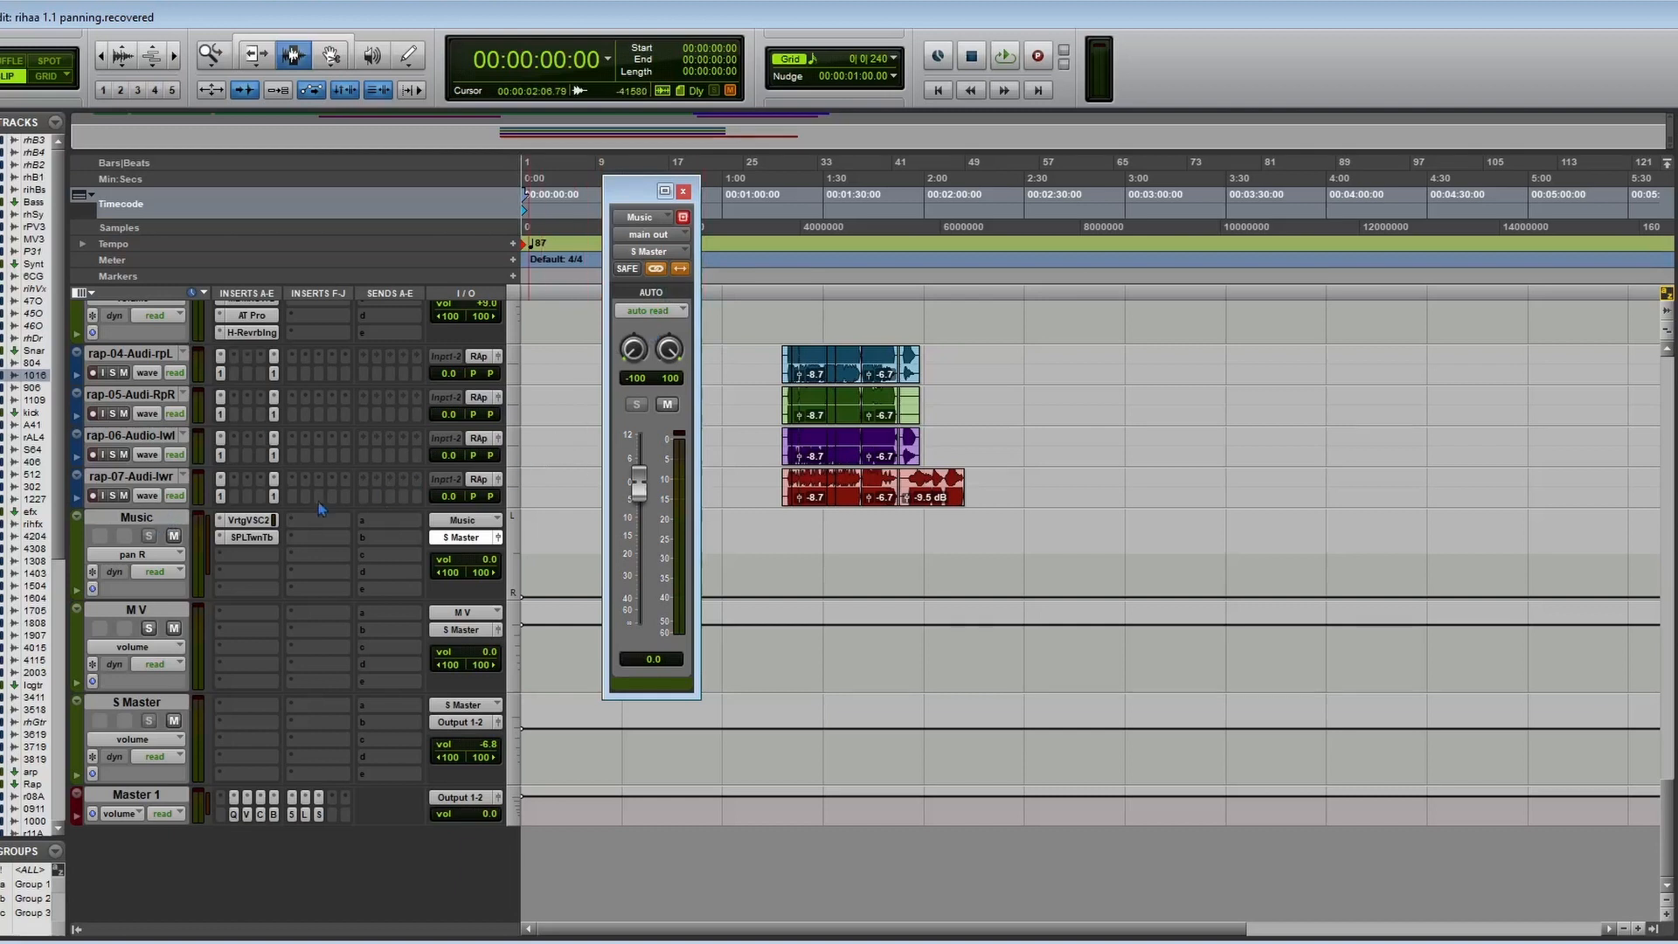
{"action": "left_click", "coordinate": [162, 520]}
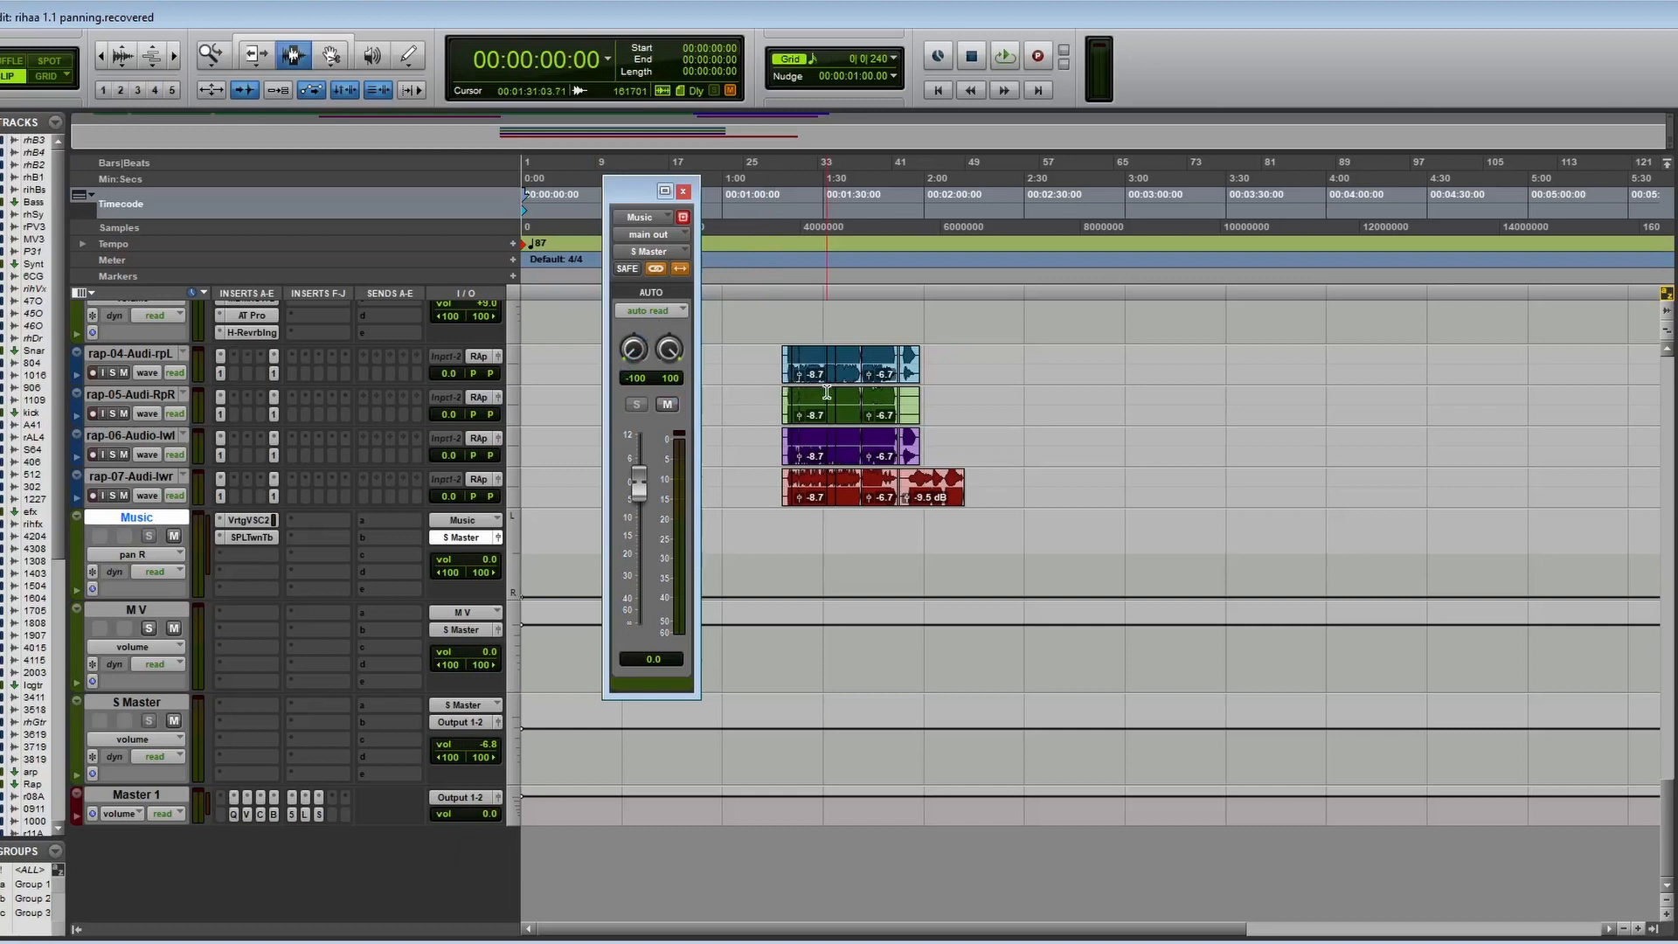
{"action": "left_click", "coordinate": [636, 352], "text": "alt"}
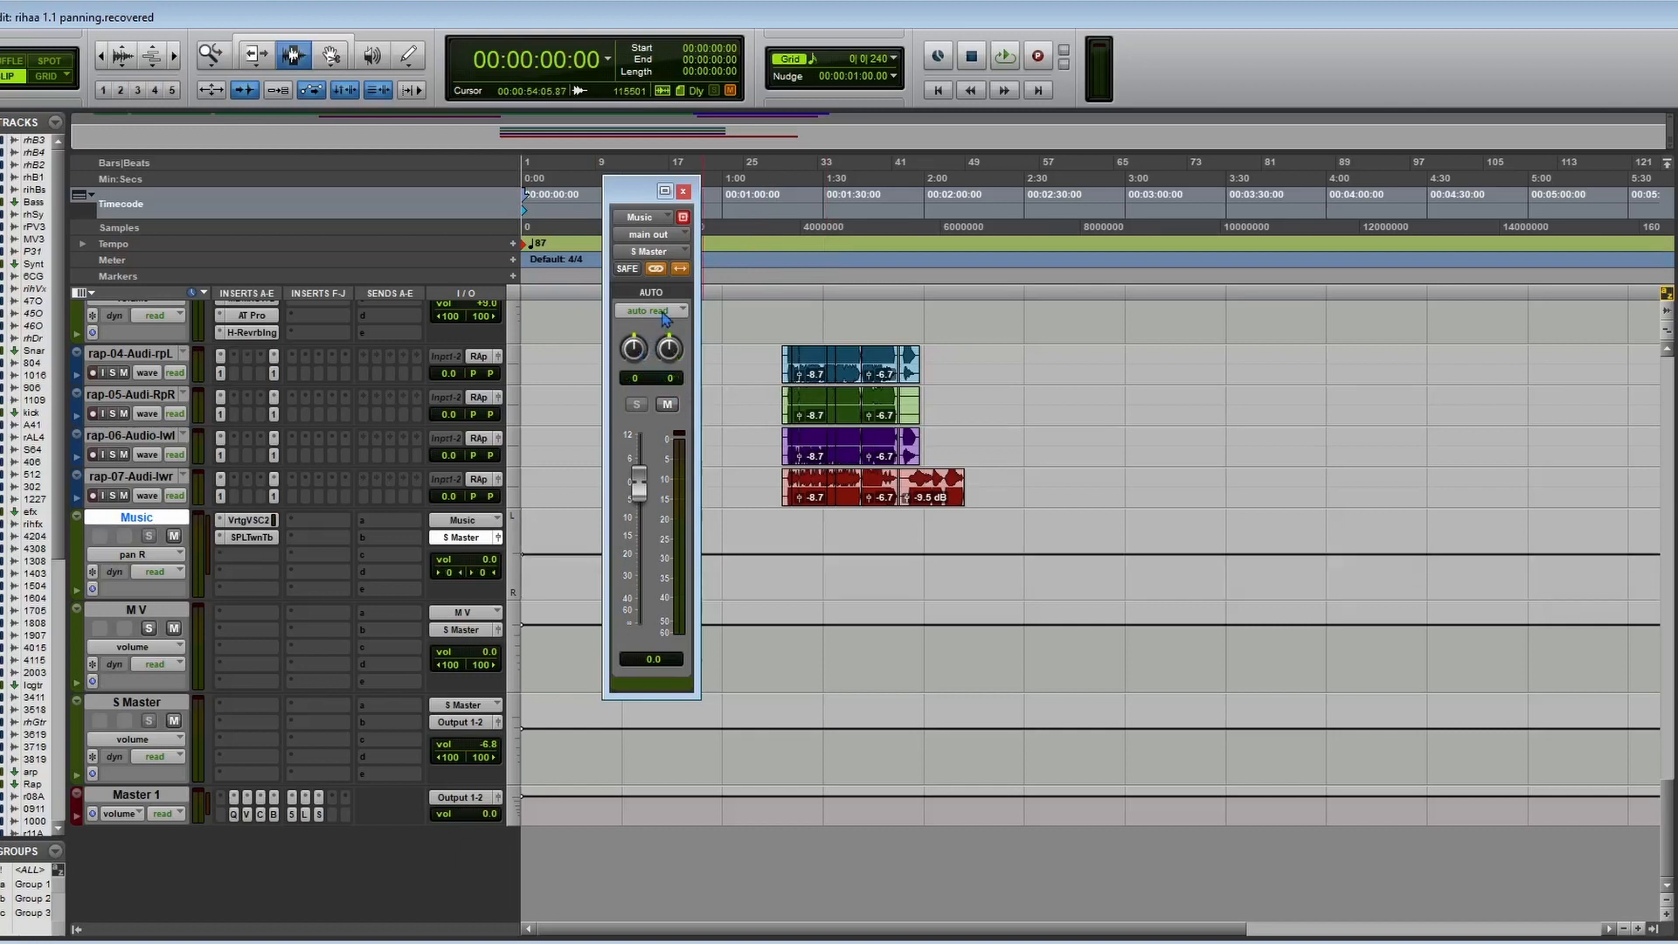
Set the Music track's automation mode to write, play from the session start and widen its pan to -9 and 9
{"action": "left_click", "coordinate": [662, 313]}
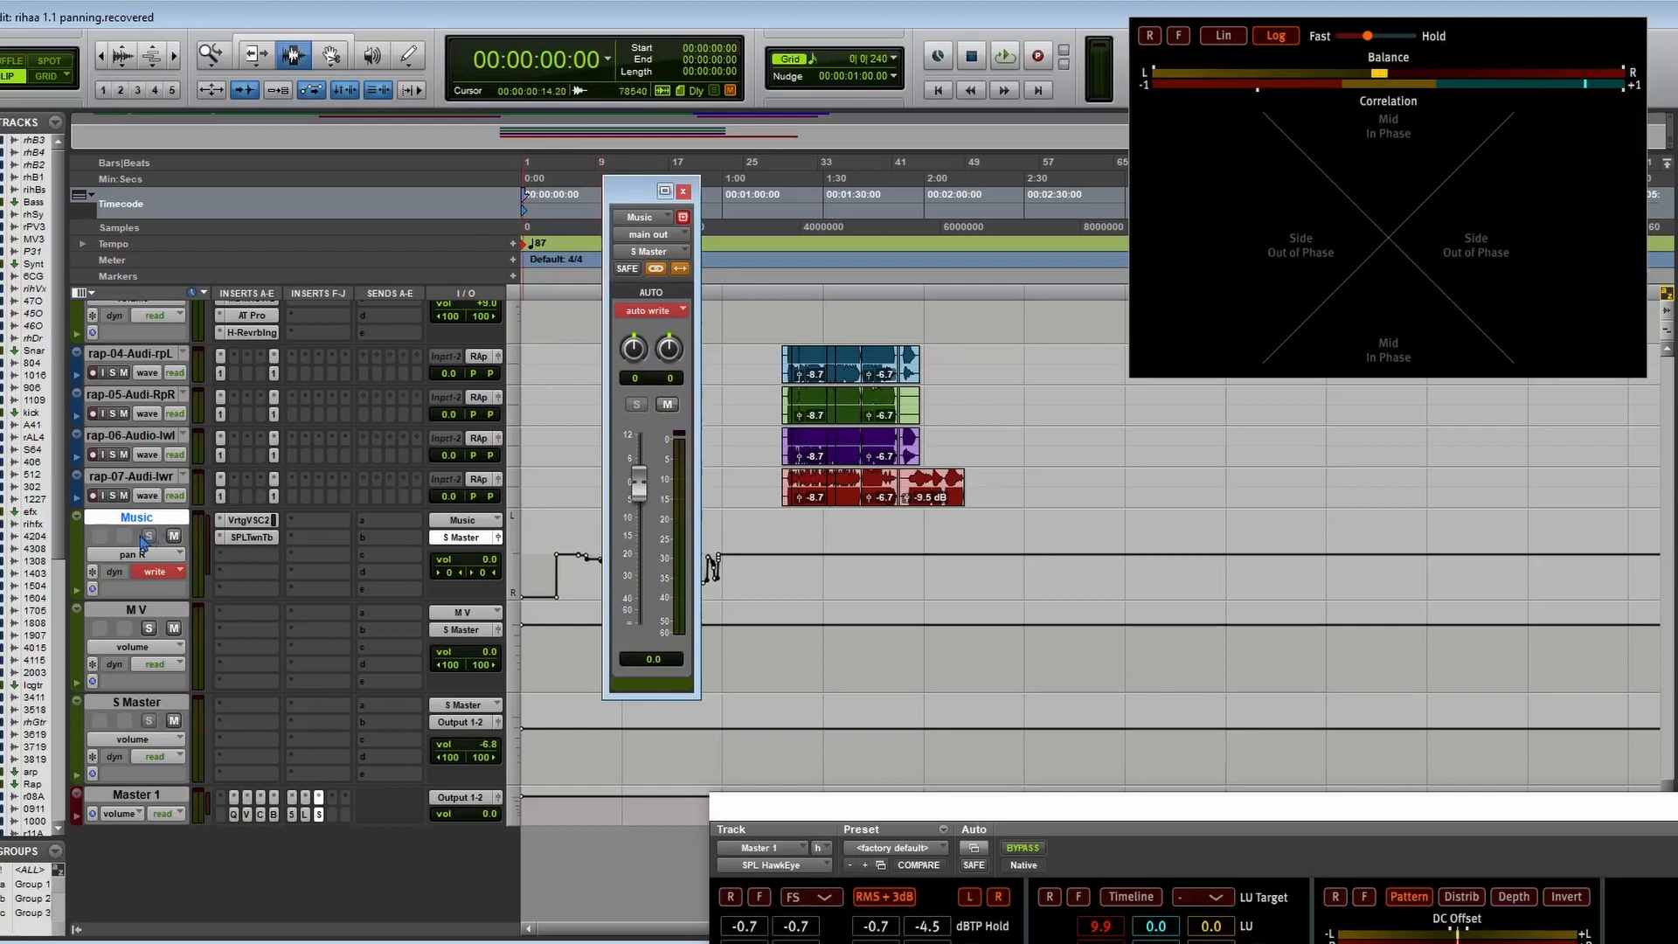
{"action": "key", "text": "space"}
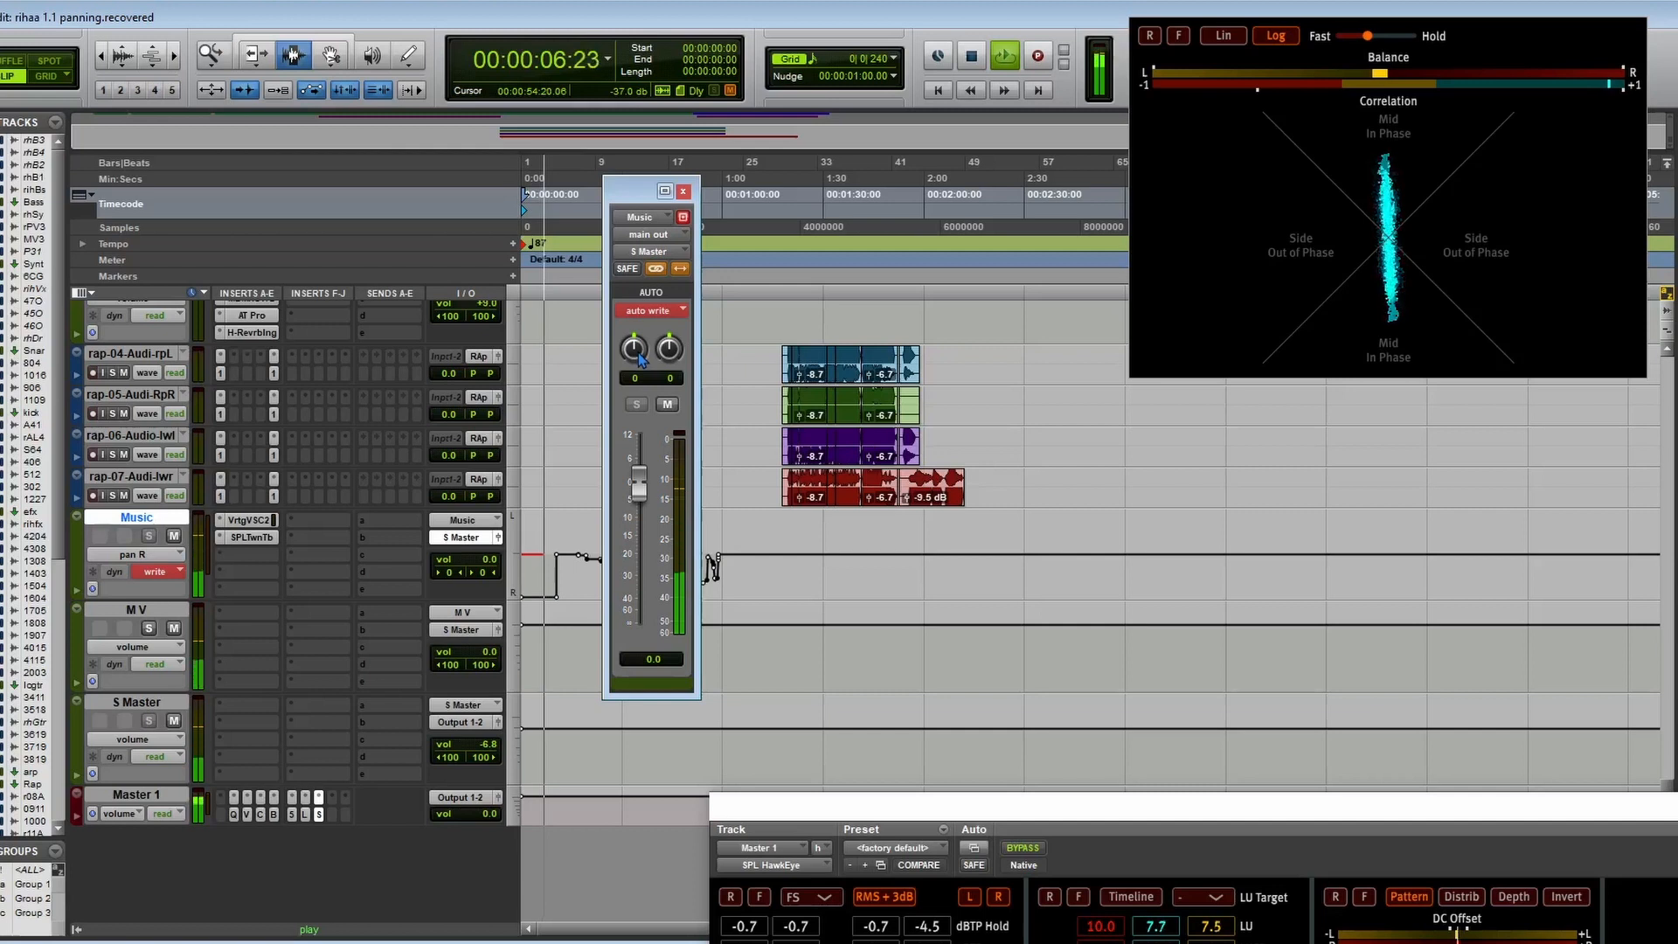
{"action": "left_click_drag", "start_coordinate": [639, 356], "coordinate": [632, 360]}
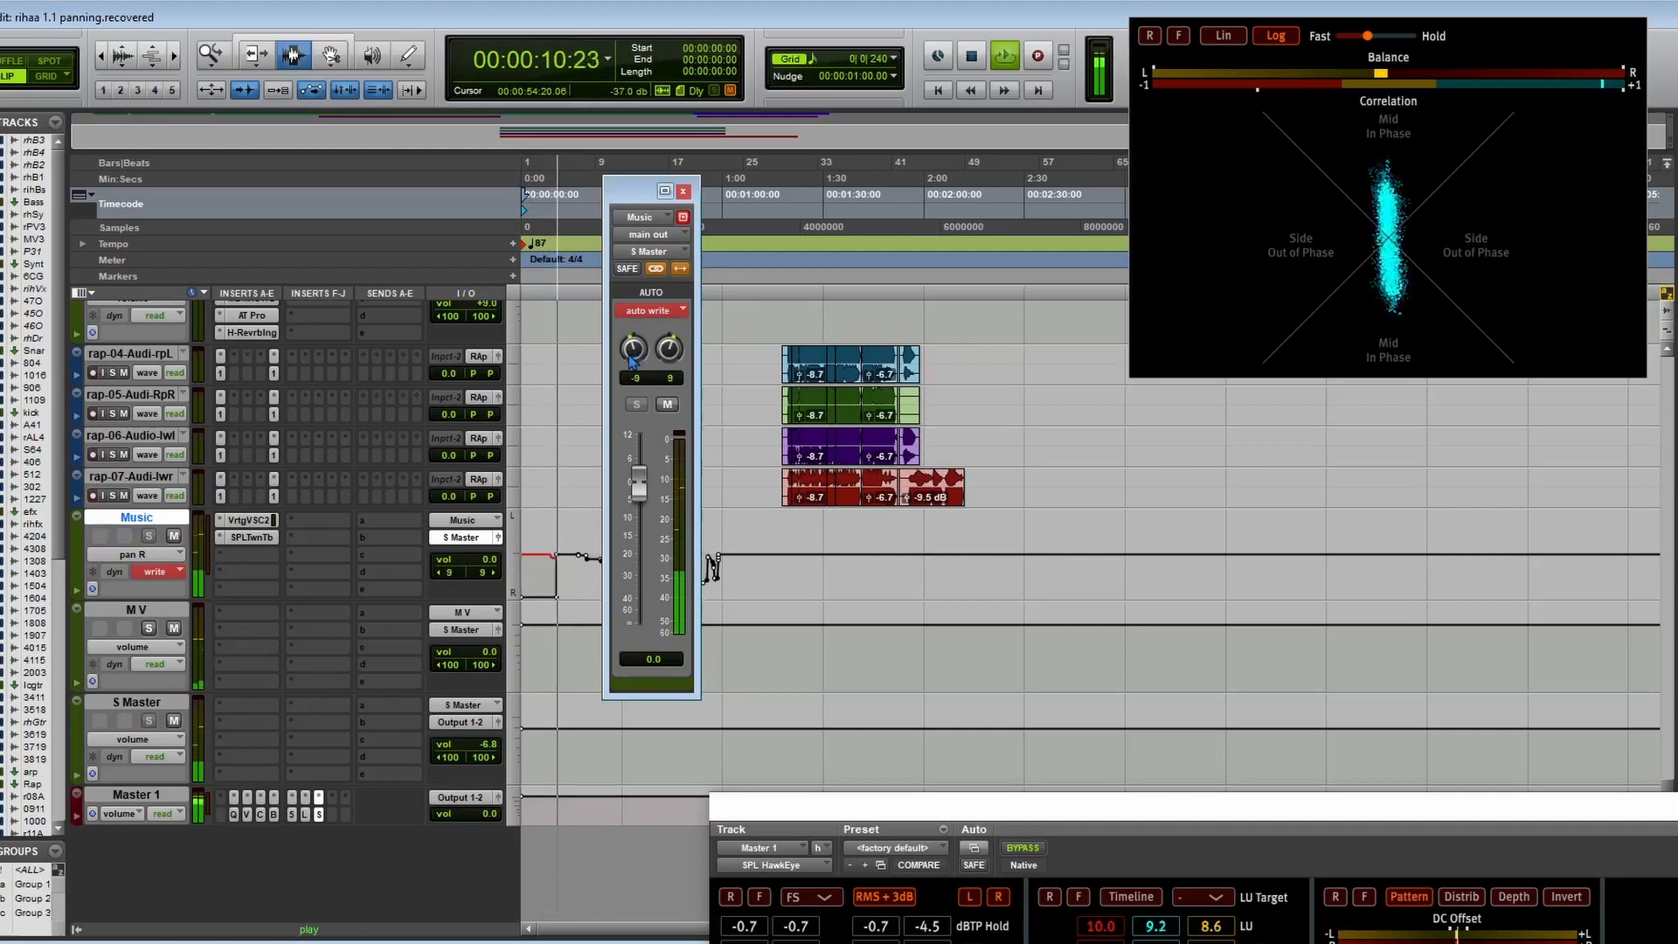
Bring the snare and kick tracks into view during playback and move the Music output window clear of their clips
{"action": "scroll", "coordinate": [769, 417], "scroll_direction": "down", "scroll_amount": 5}
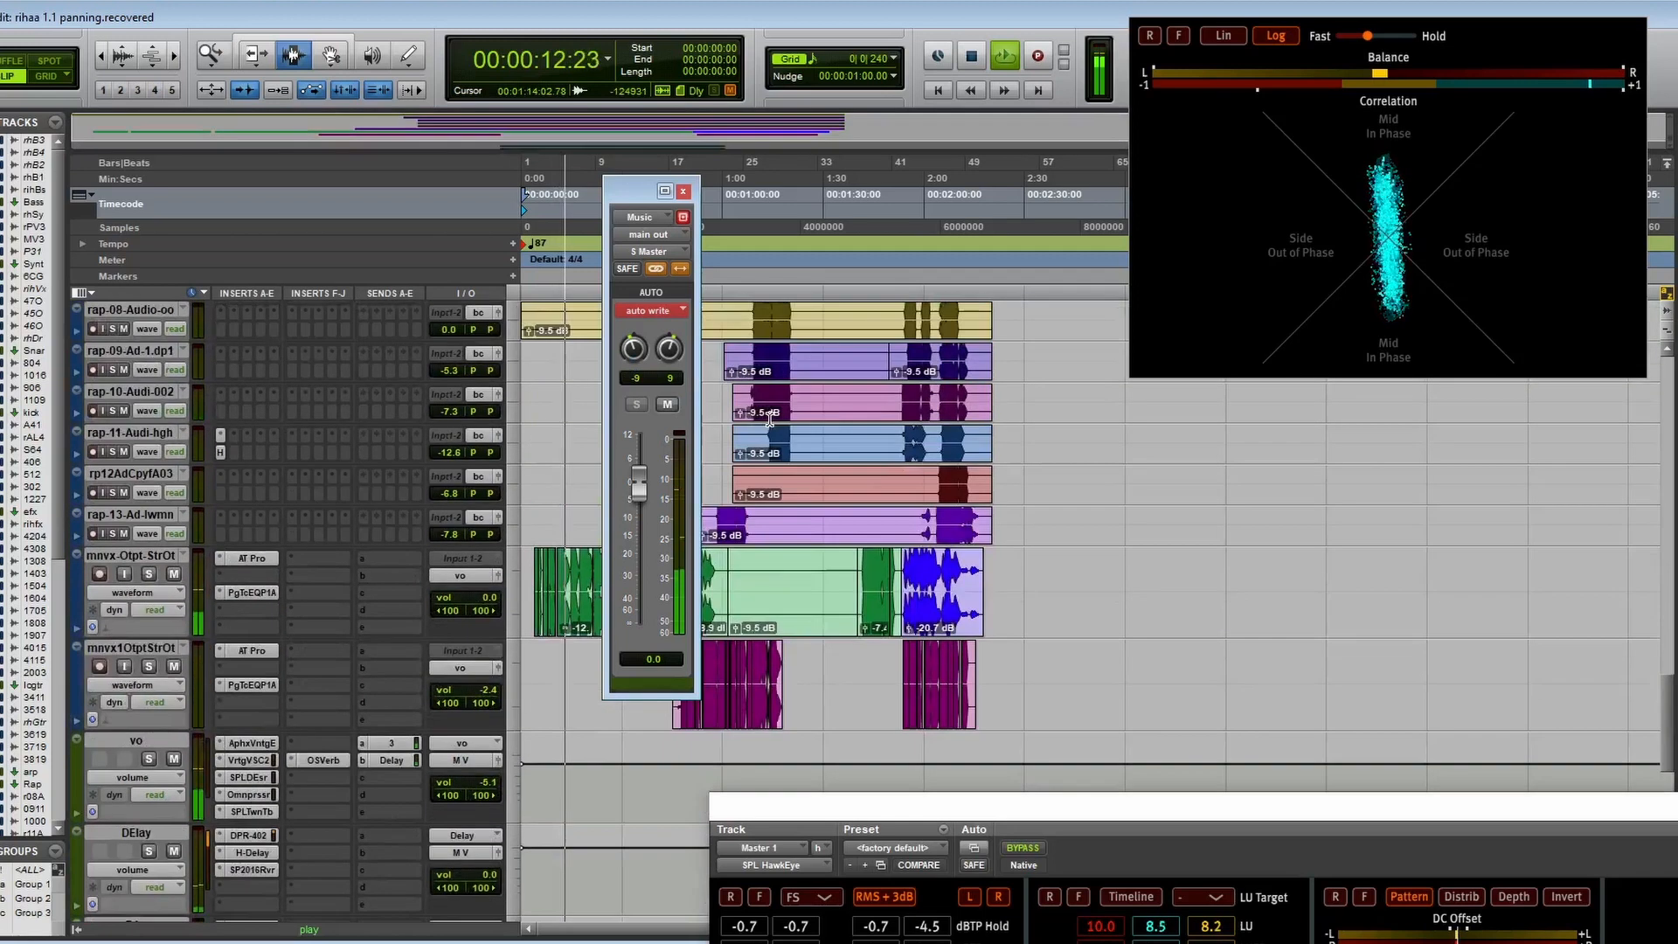
{"action": "scroll", "coordinate": [769, 417], "scroll_direction": "up", "scroll_amount": 7}
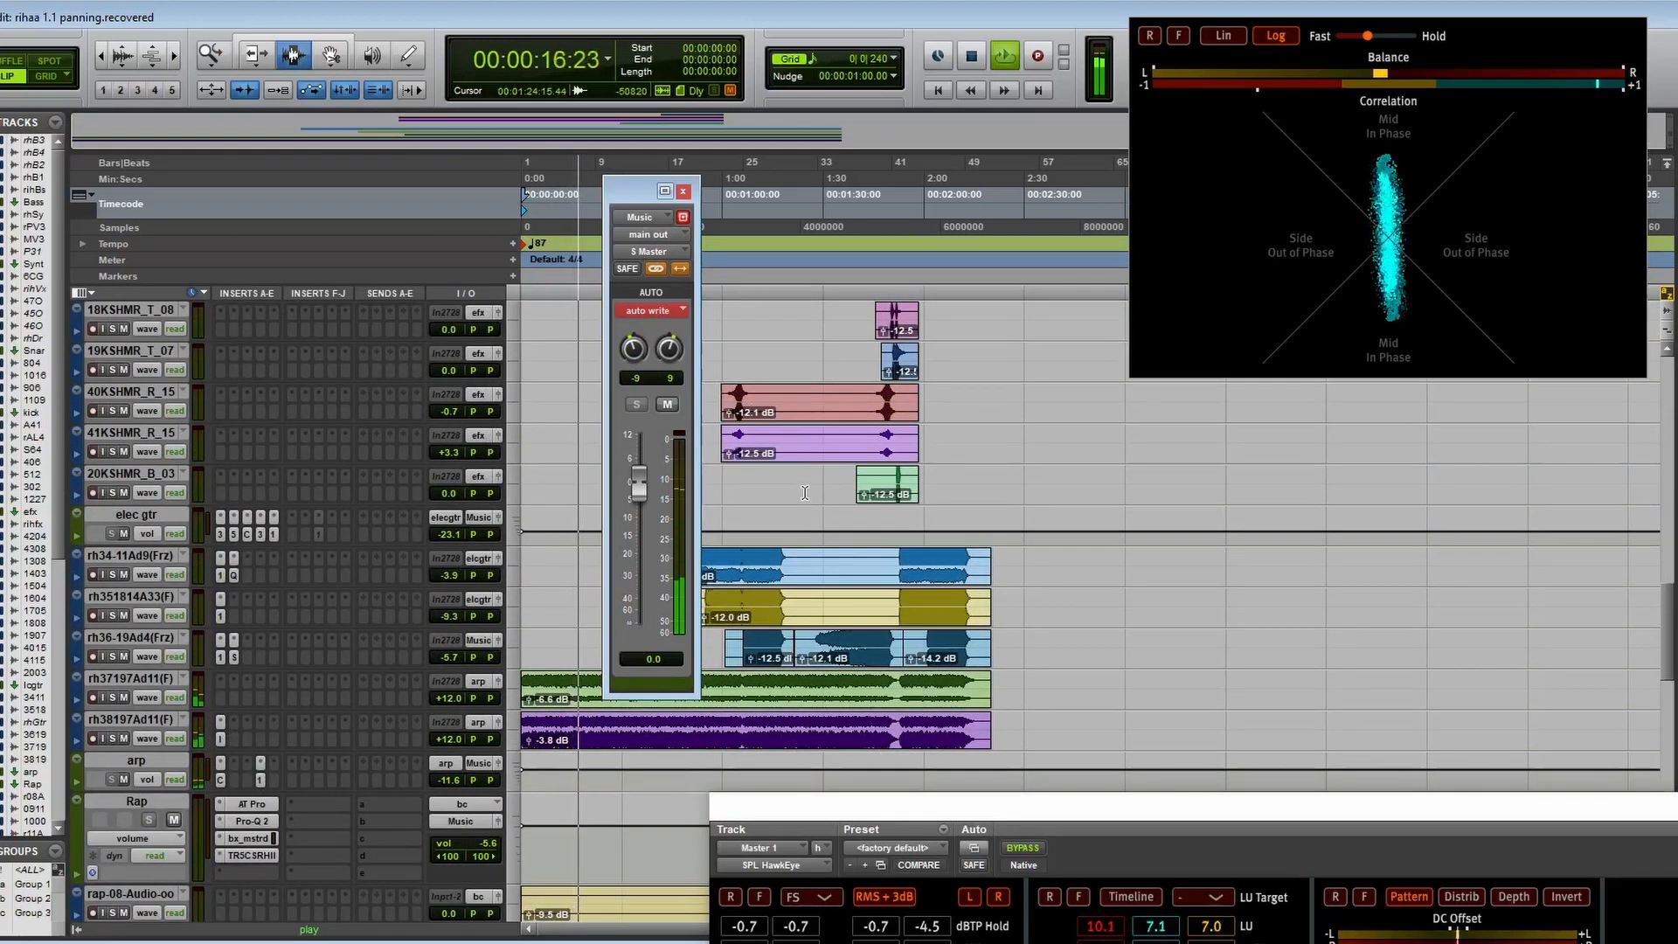
{"action": "scroll", "coordinate": [805, 492], "scroll_direction": "up", "scroll_amount": 8}
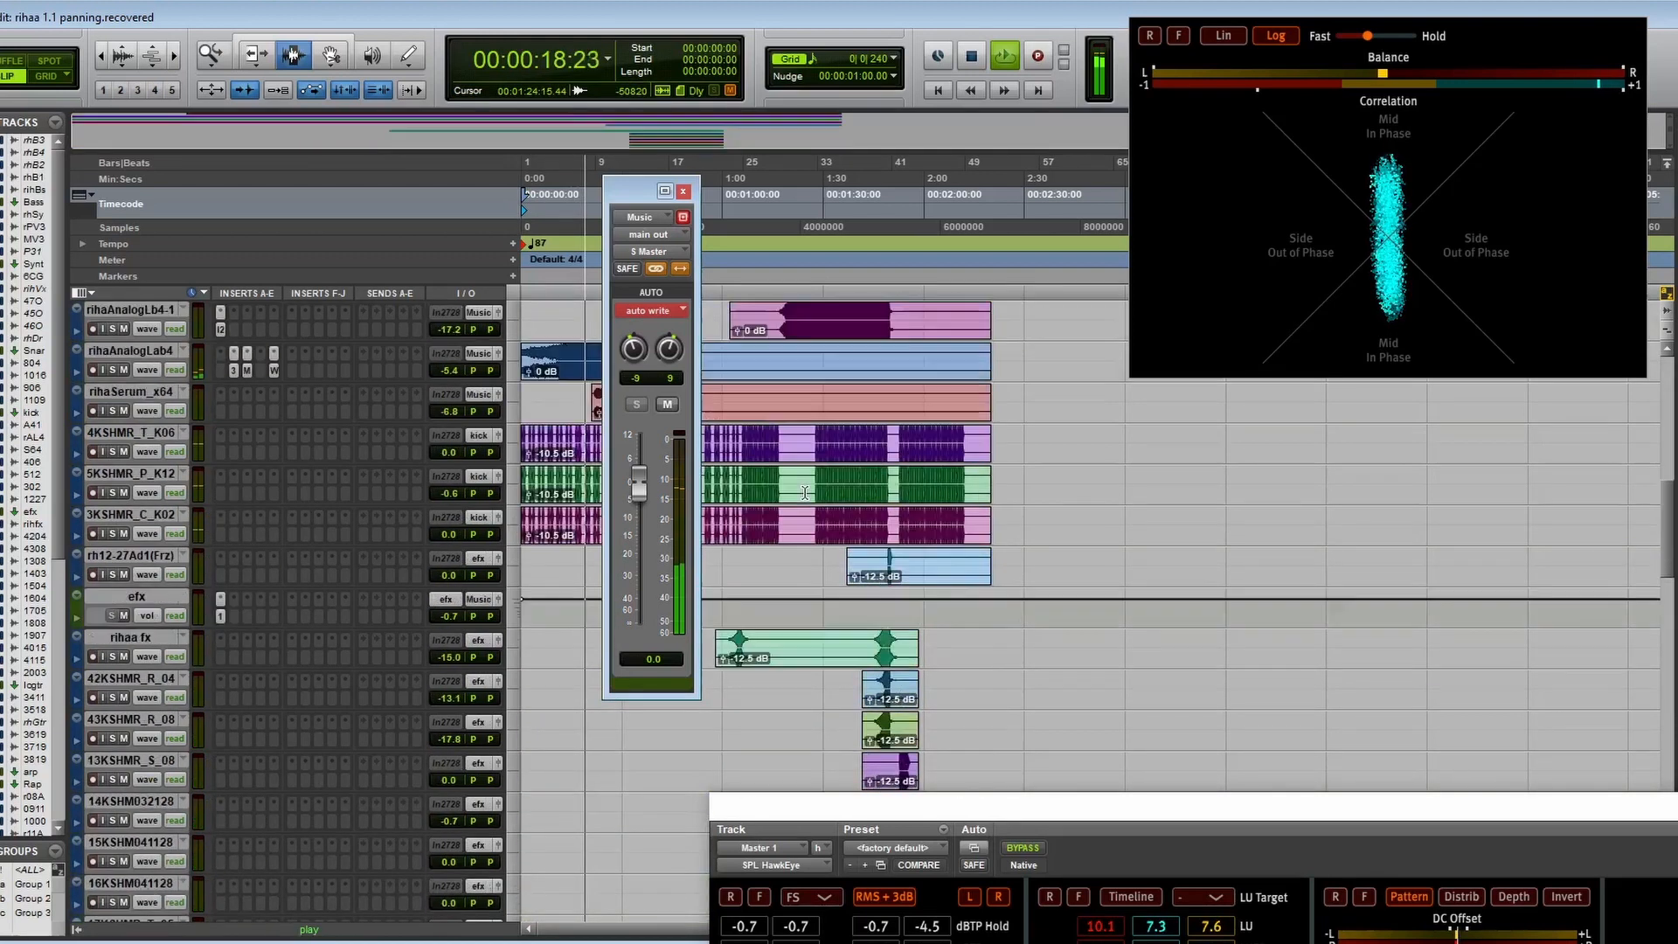
{"action": "scroll", "coordinate": [805, 493], "scroll_direction": "up", "scroll_amount": 4}
{"action": "scroll", "coordinate": [711, 441], "scroll_direction": "up", "scroll_amount": 1}
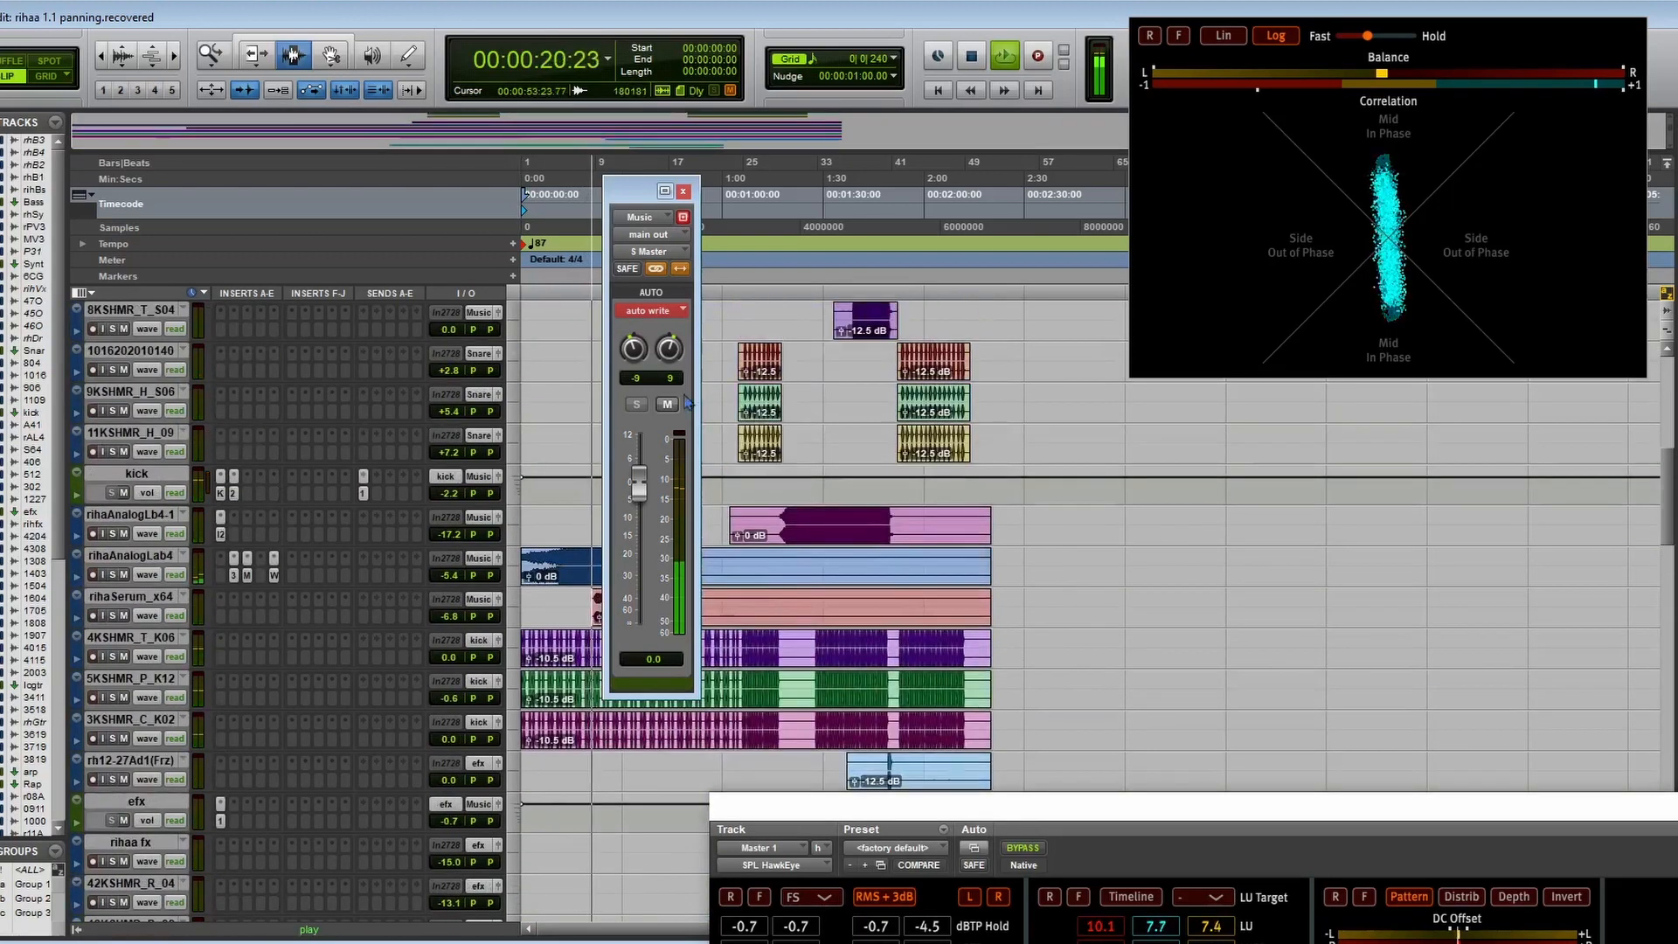
{"action": "left_click_drag", "start_coordinate": [631, 199], "coordinate": [393, 149]}
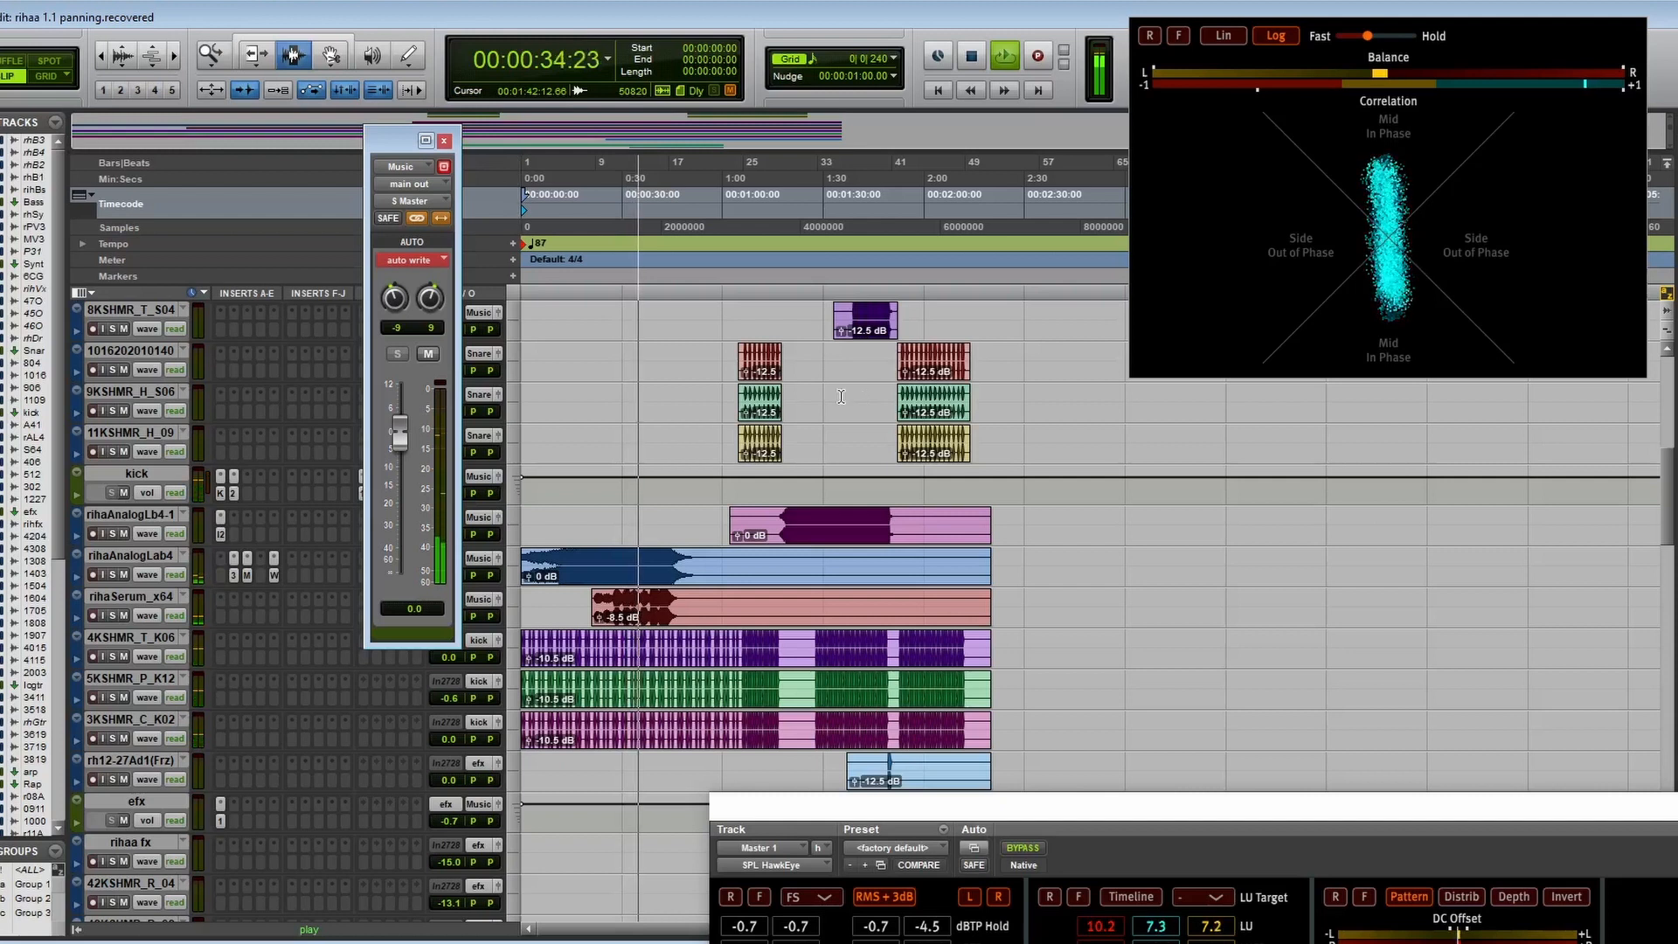
Write progressively wider Music pan automation during playback, from -37/37 through -45/45 to -100/100, and stop playback
{"action": "left_click_drag", "start_coordinate": [388, 305], "coordinate": [398, 331]}
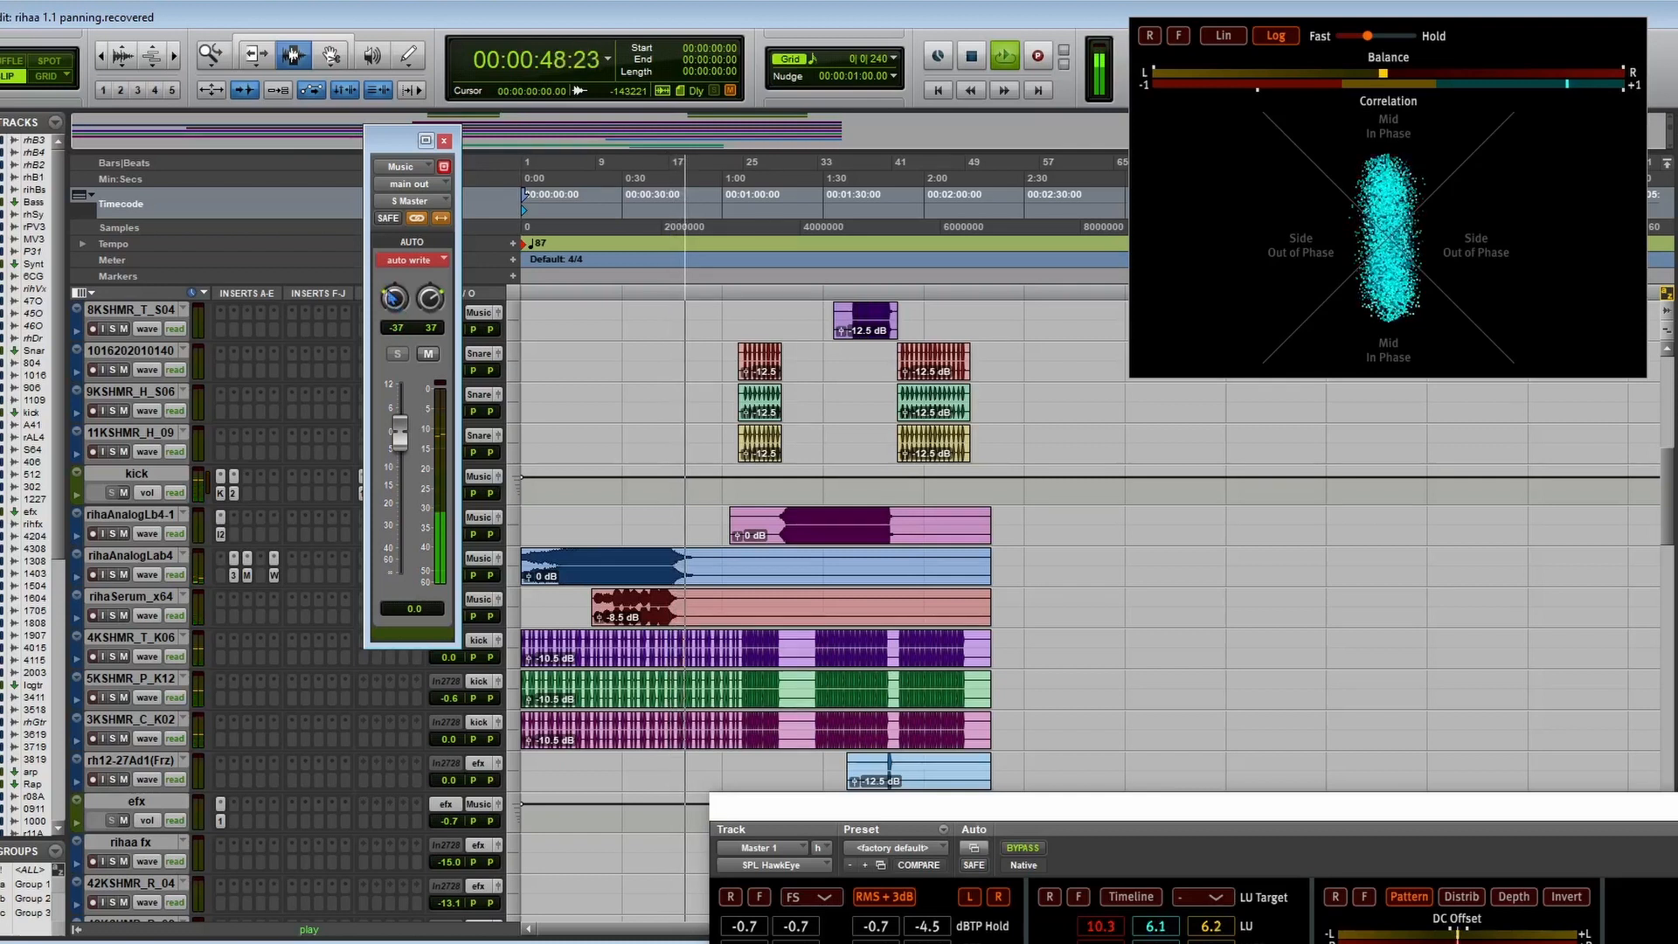
{"action": "left_click_drag", "start_coordinate": [400, 307], "coordinate": [393, 307]}
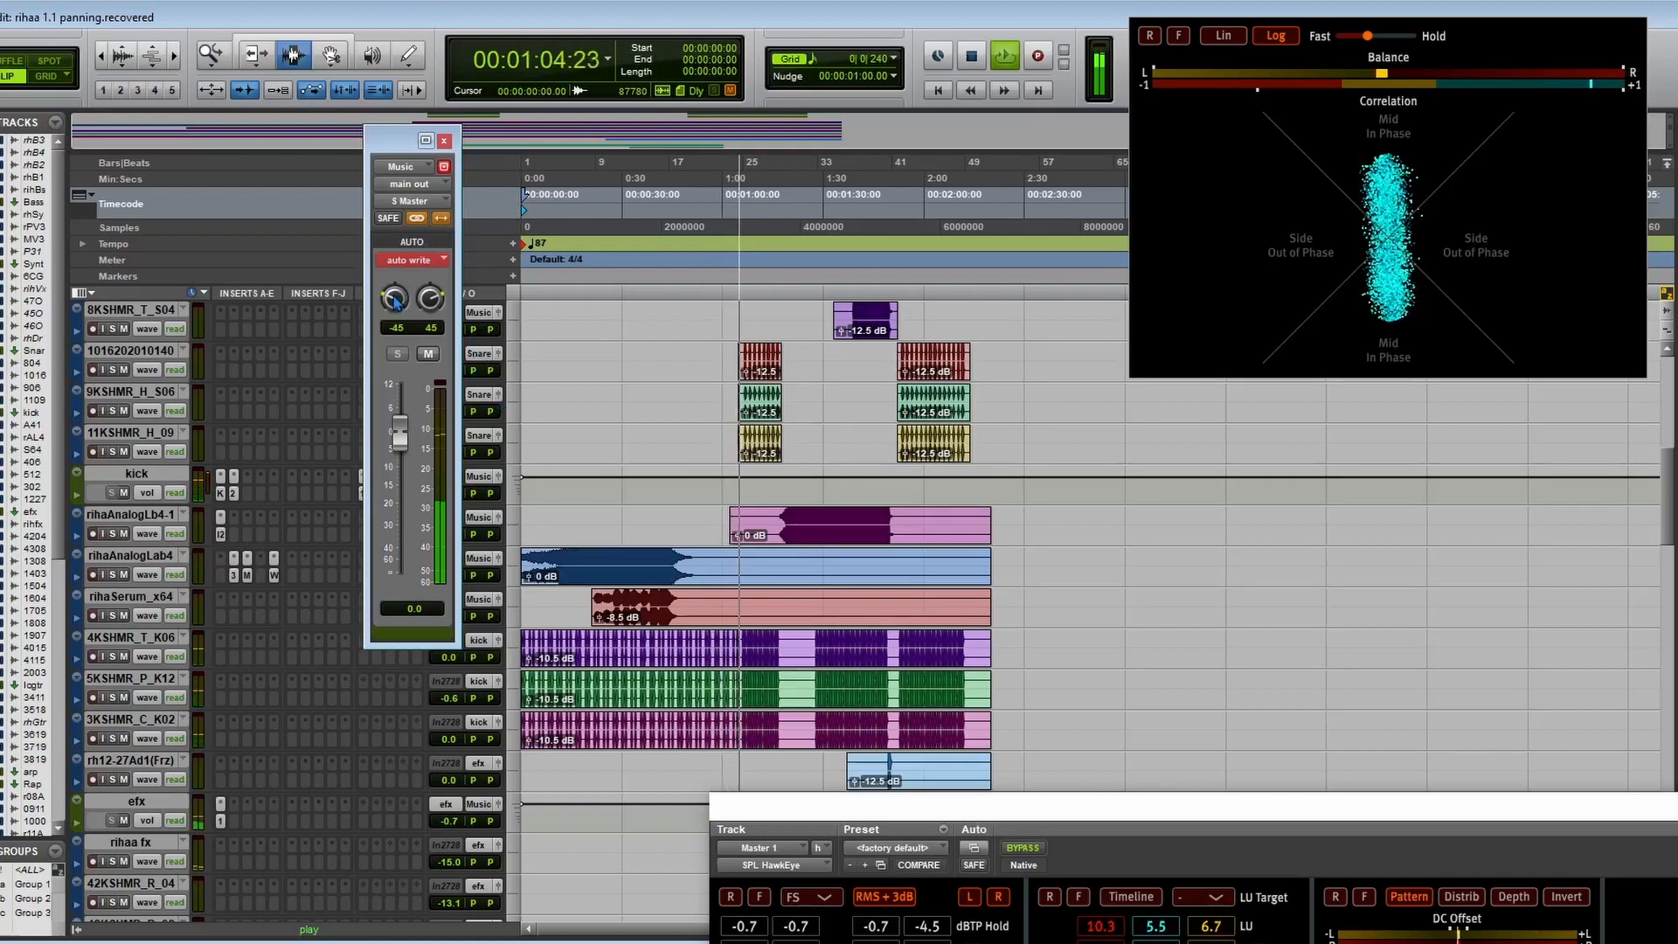
{"action": "left_click_drag", "start_coordinate": [395, 300], "coordinate": [392, 401]}
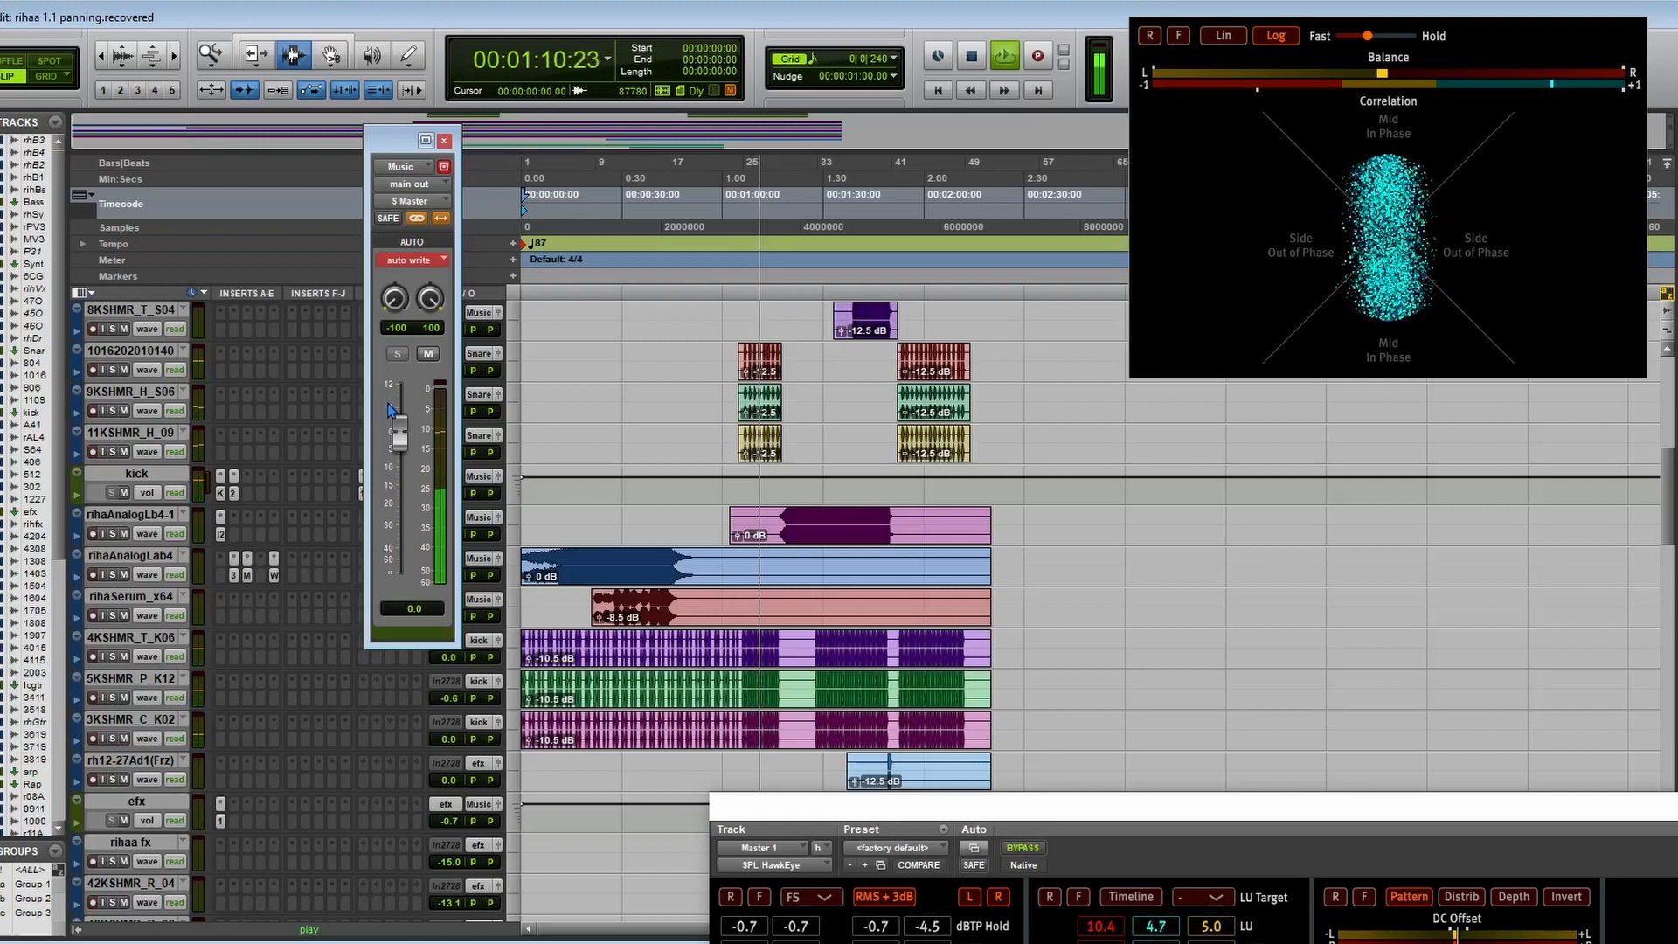
{"action": "left_click_drag", "start_coordinate": [388, 403], "coordinate": [403, 425]}
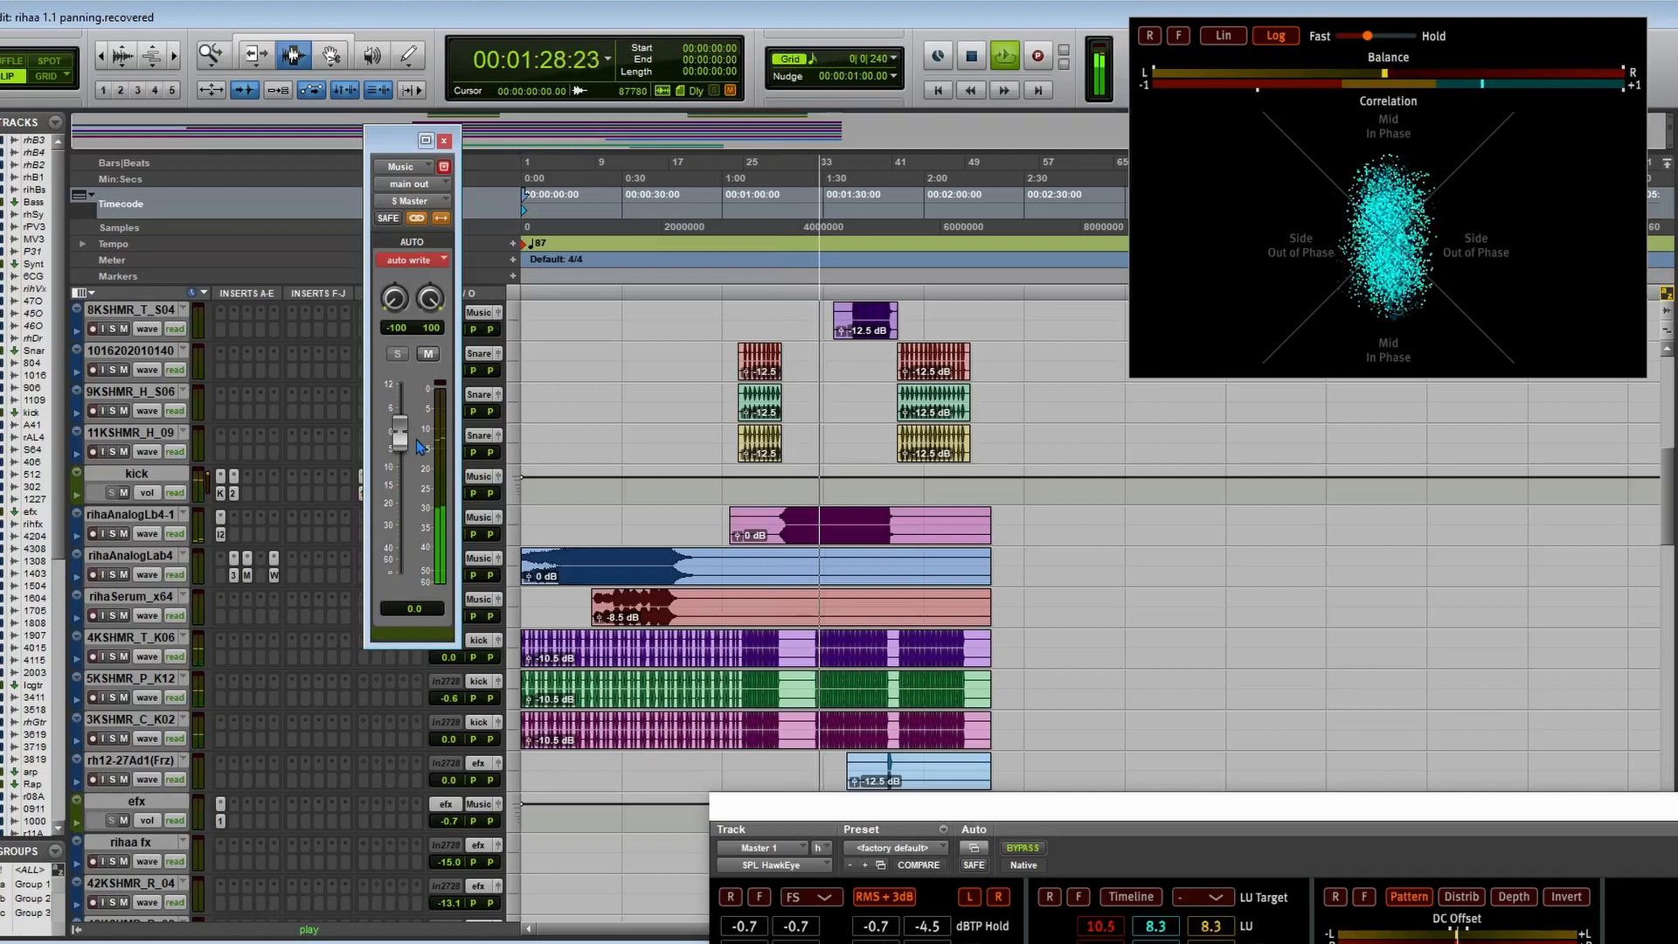
{"action": "key", "text": "space"}
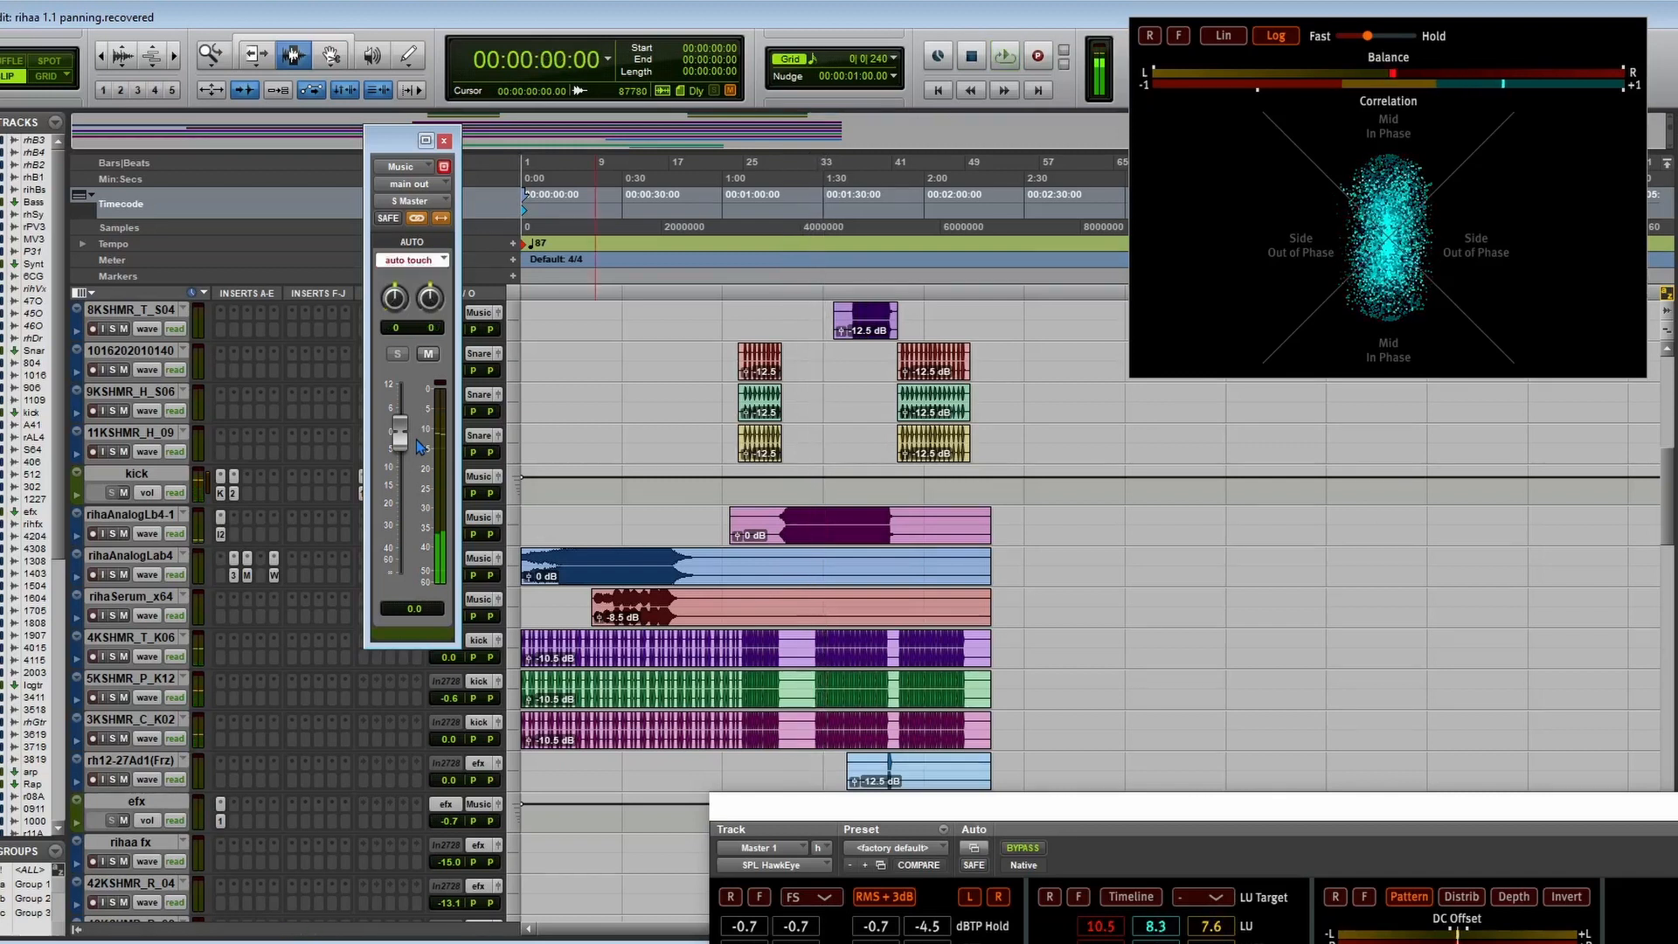